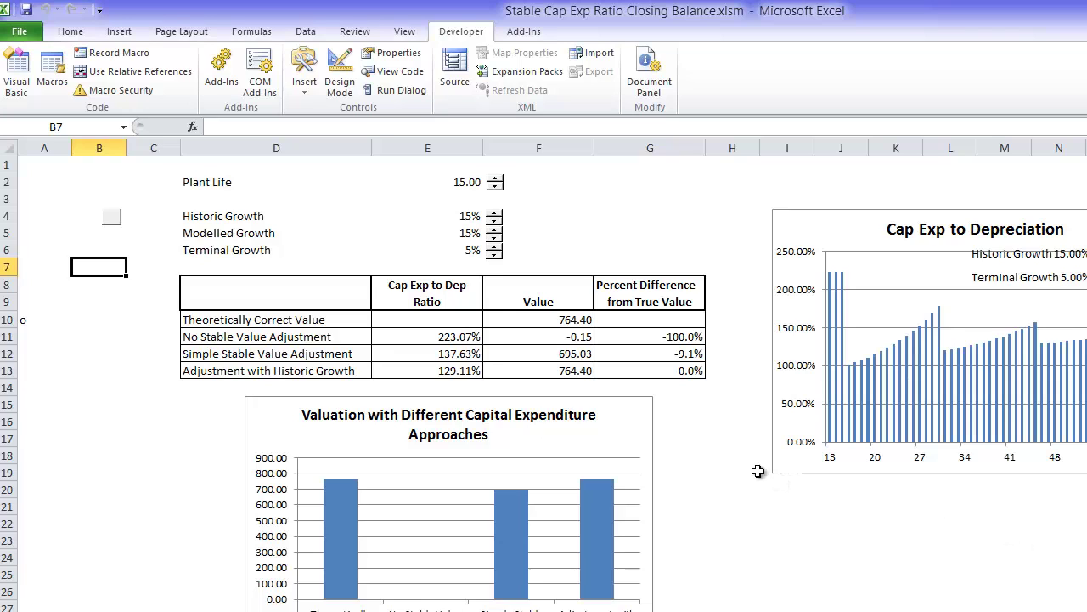
Inspect the Theoretically Correct Value and select the three cap exp to depreciation ratios
click(588, 323)
key(Down)
key(Left)
key(Down)
key(Left)
key(Up)
key(Right)
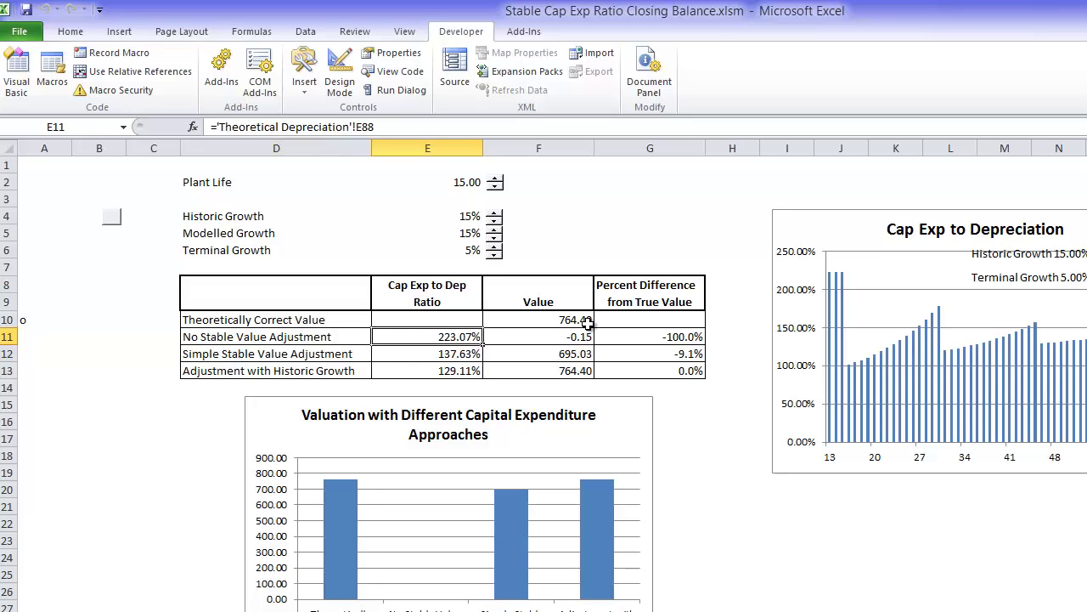
key(shift+Down)
key(shift+Down)
key(shift+Up)
key(shift+Up)
key(shift+Down)
key(shift+Down)
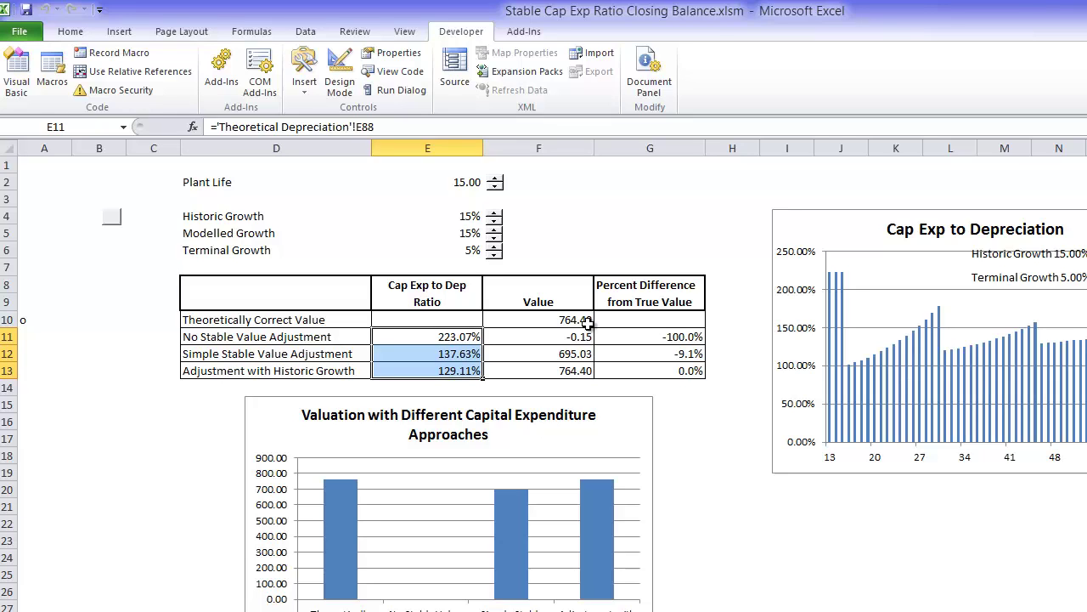
key(shift+Up)
key(shift+Up)
key(shift+Down)
key(shift+Down)
key(Up)
key(Down)
key(shift+Down)
key(shift+Down)
click(553, 235)
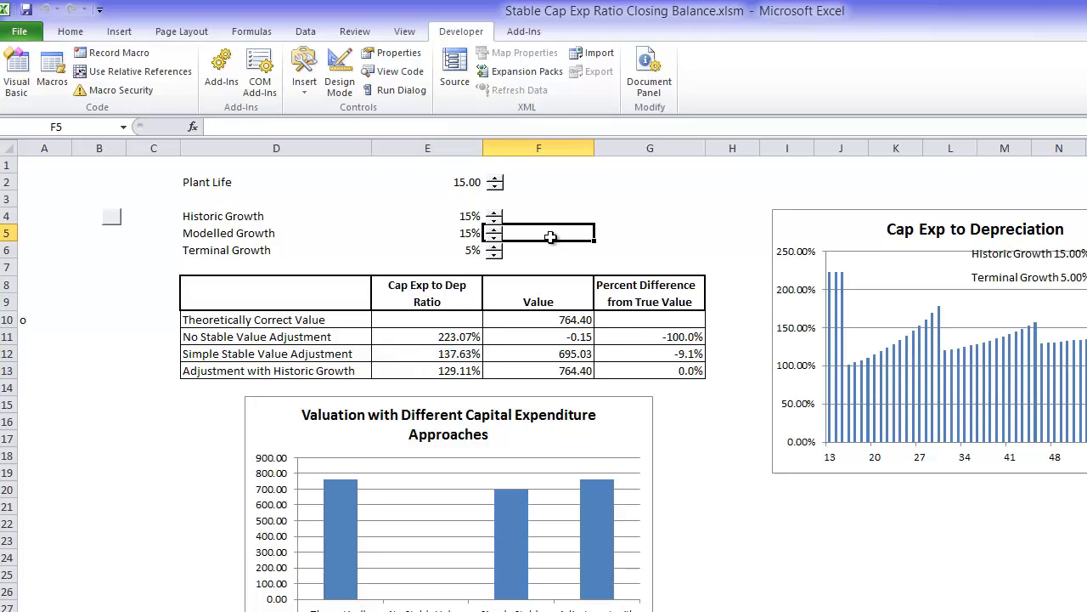
Step Terminal Growth up to 8%, down to 2%, up to 7%, then down to 3%
click(493, 246)
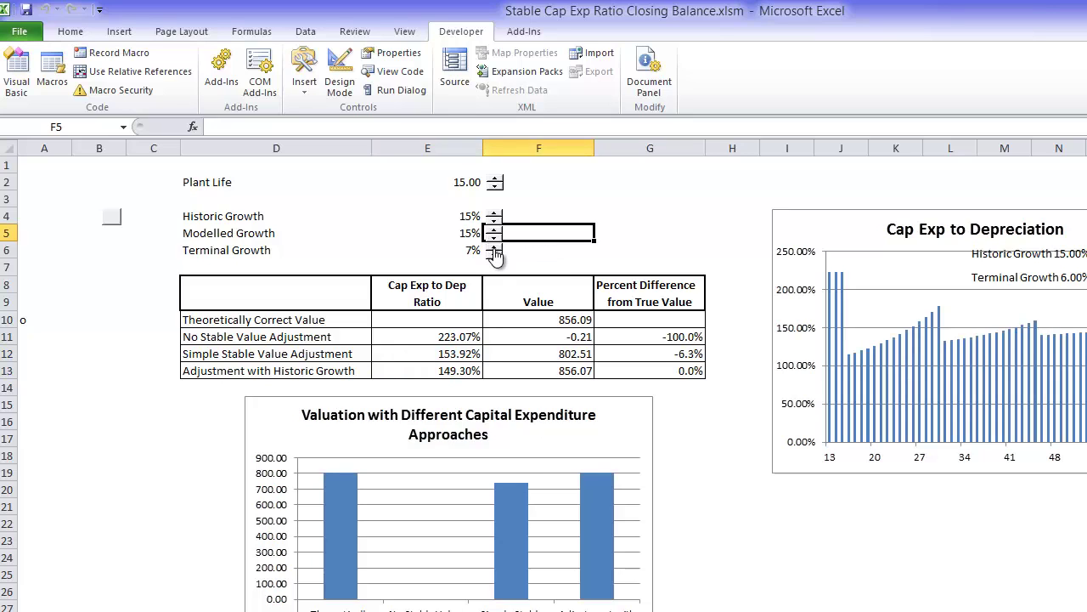
click(493, 246)
click(494, 247)
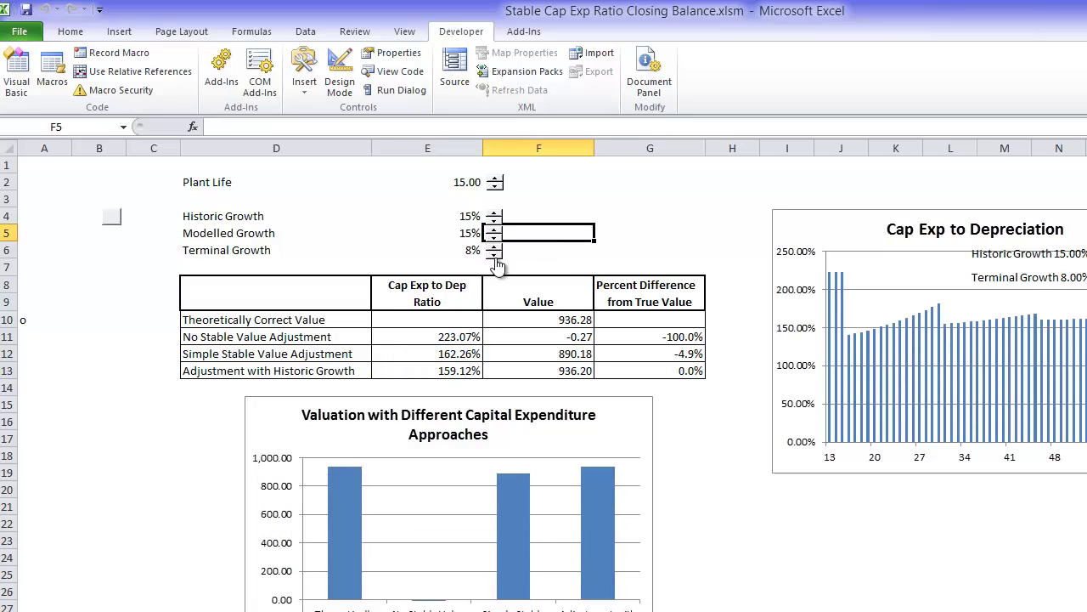
click(494, 255)
click(494, 254)
click(494, 255)
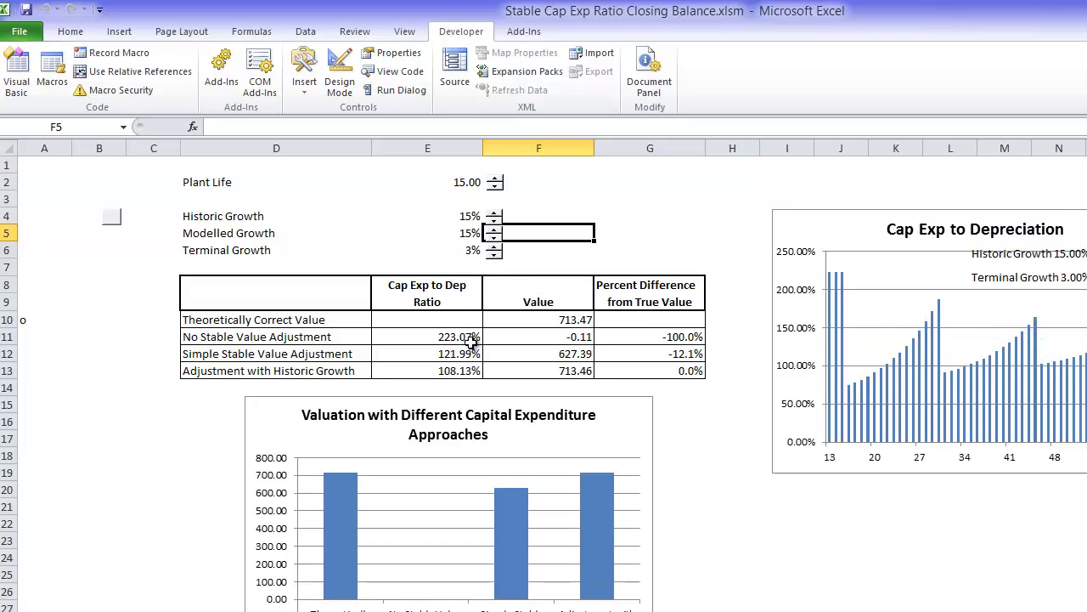
click(494, 255)
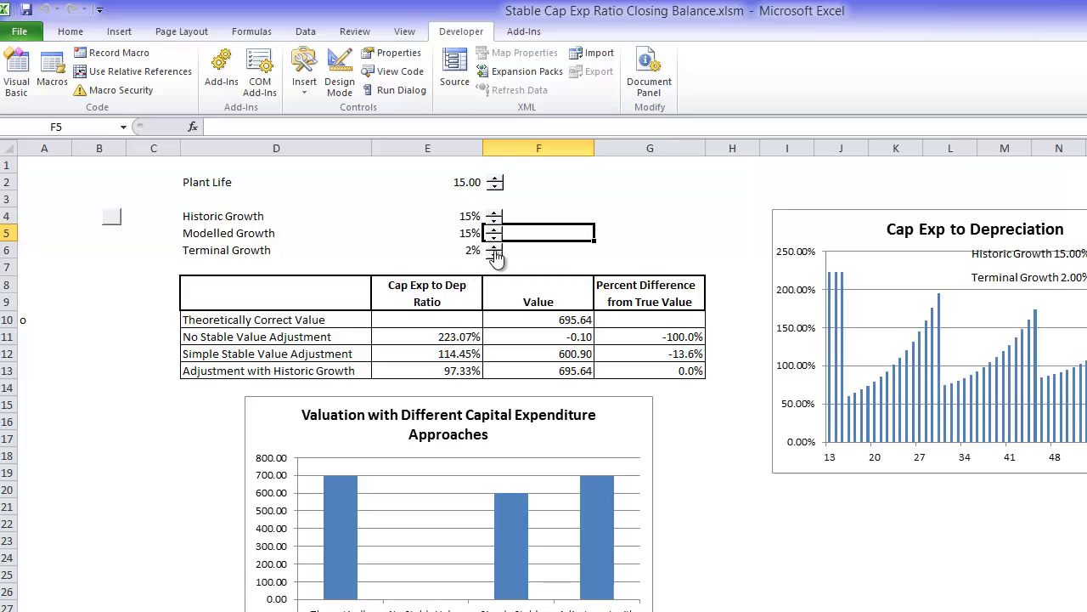
click(494, 247)
click(494, 246)
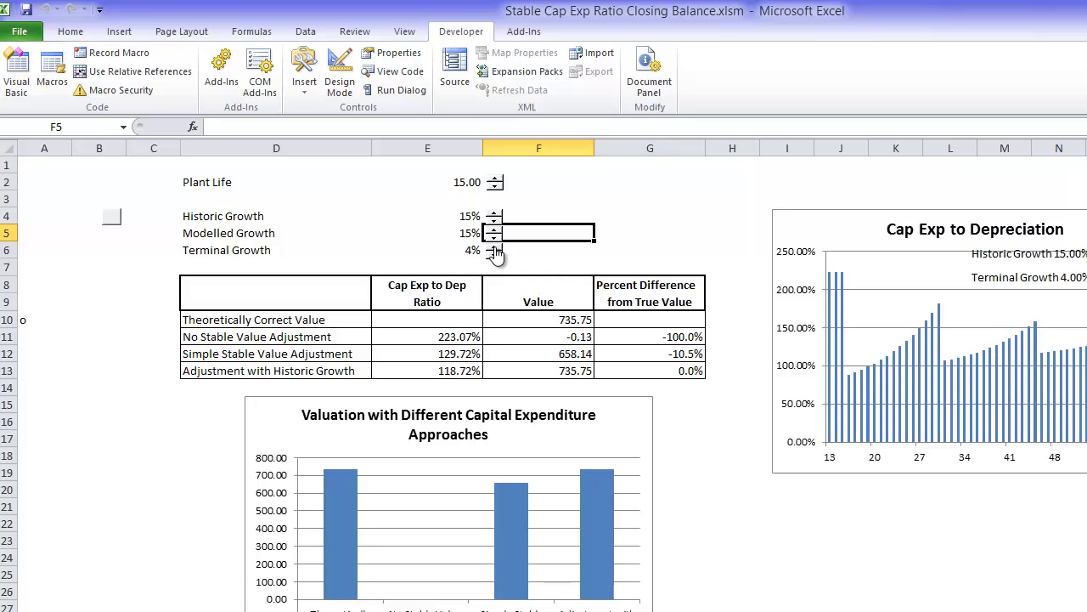
click(494, 247)
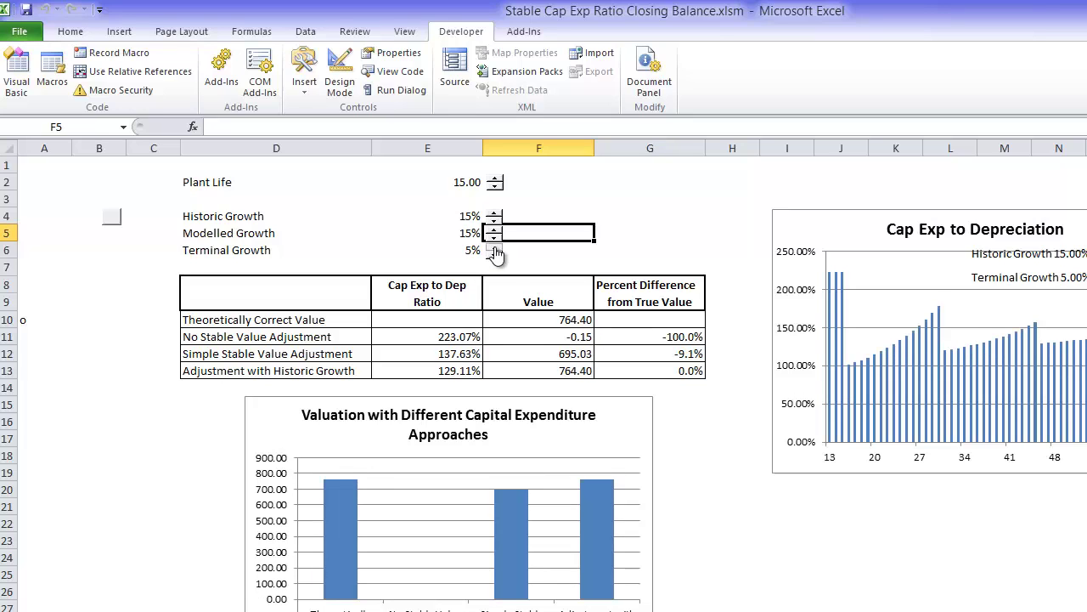
click(494, 246)
click(494, 246)
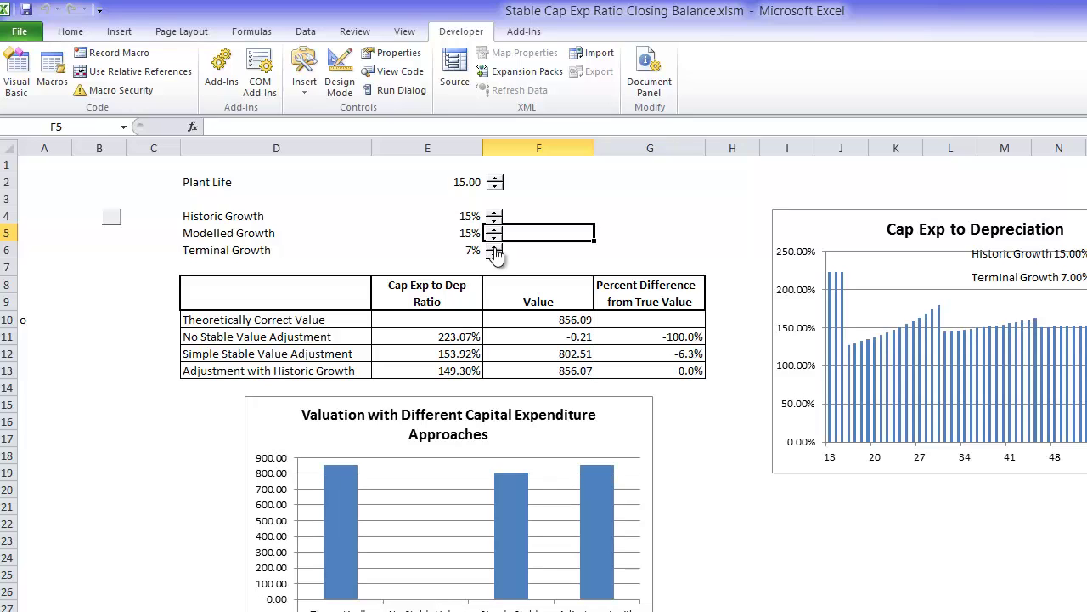
click(494, 254)
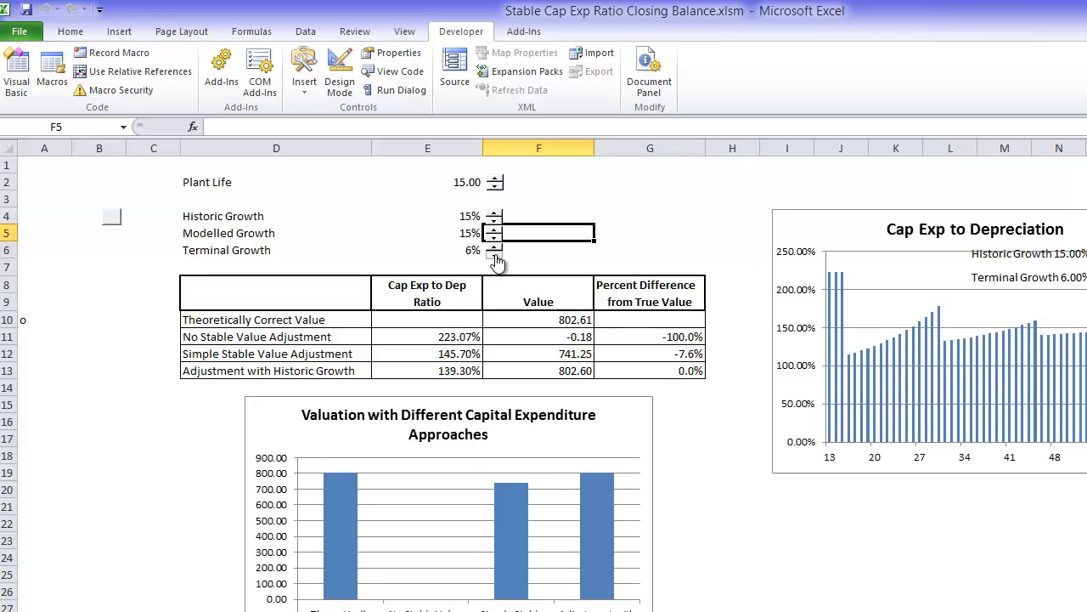
click(494, 254)
click(493, 254)
click(493, 254)
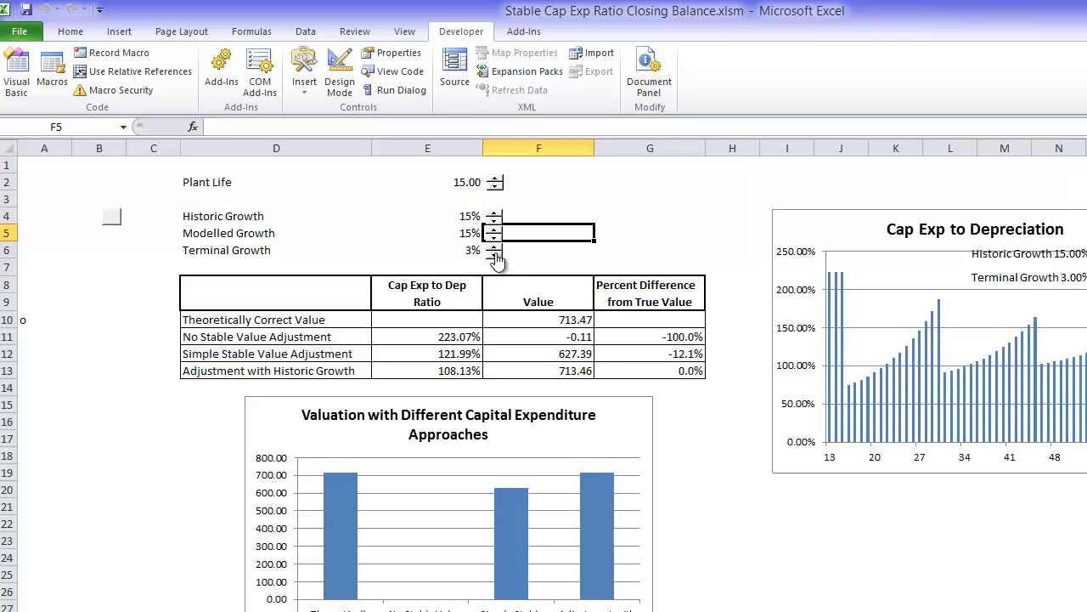
Raise Terminal Growth to 9%, drop it to 0%, then settle at 4%
click(494, 247)
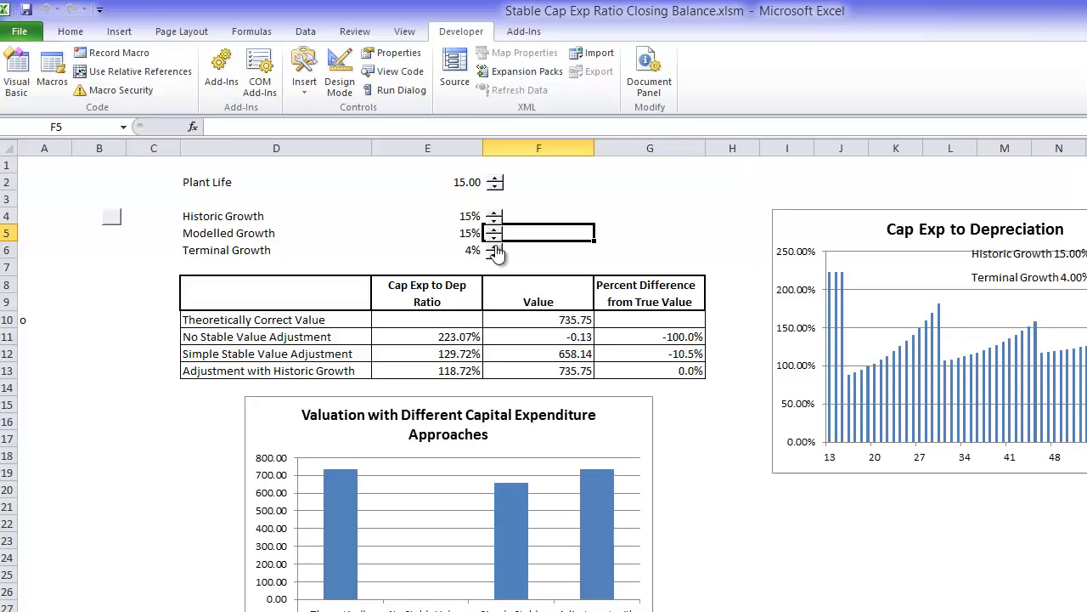
click(494, 247)
click(494, 246)
click(494, 246)
click(494, 246)
click(493, 246)
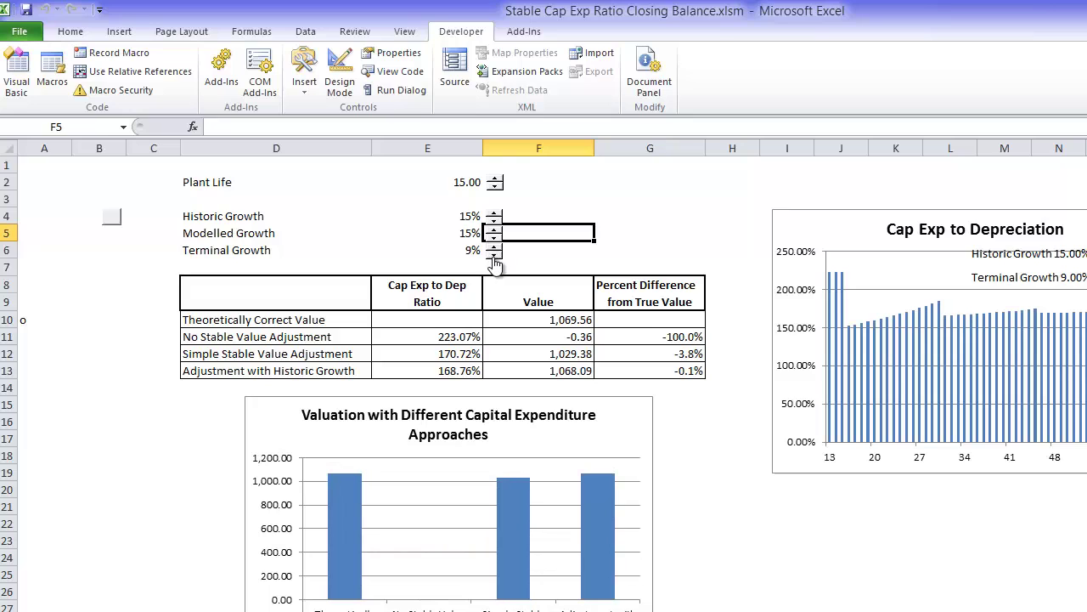
click(494, 256)
click(494, 255)
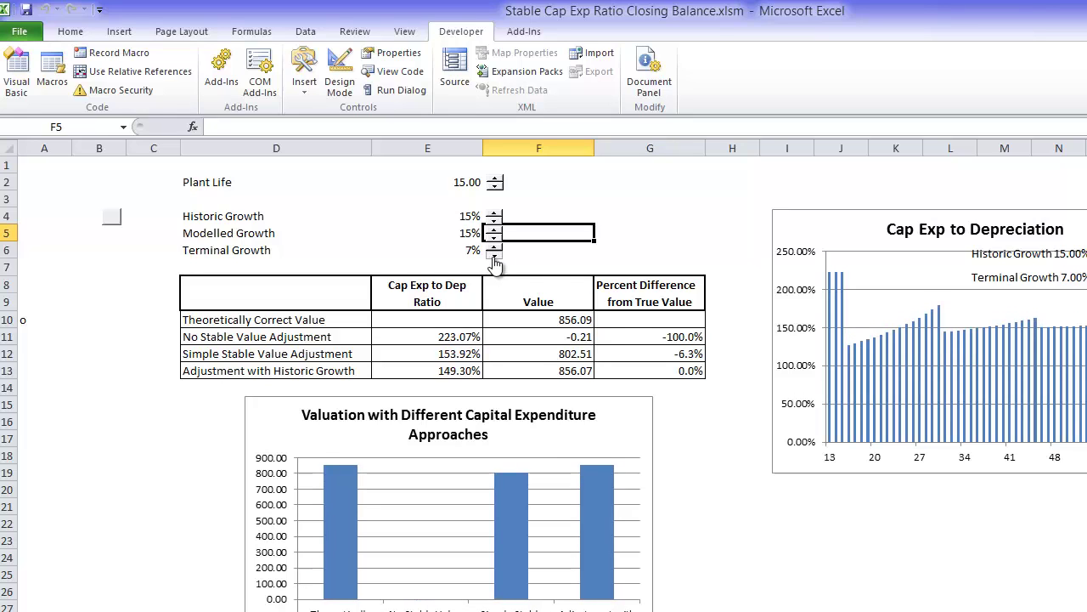
click(493, 256)
click(494, 256)
click(493, 255)
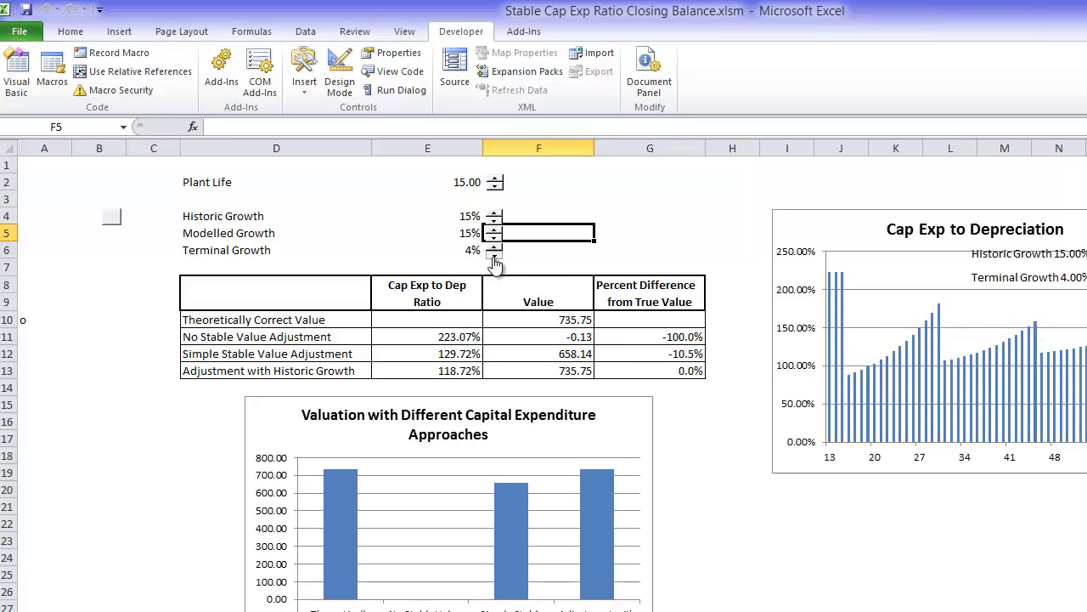
click(493, 256)
click(493, 256)
click(494, 256)
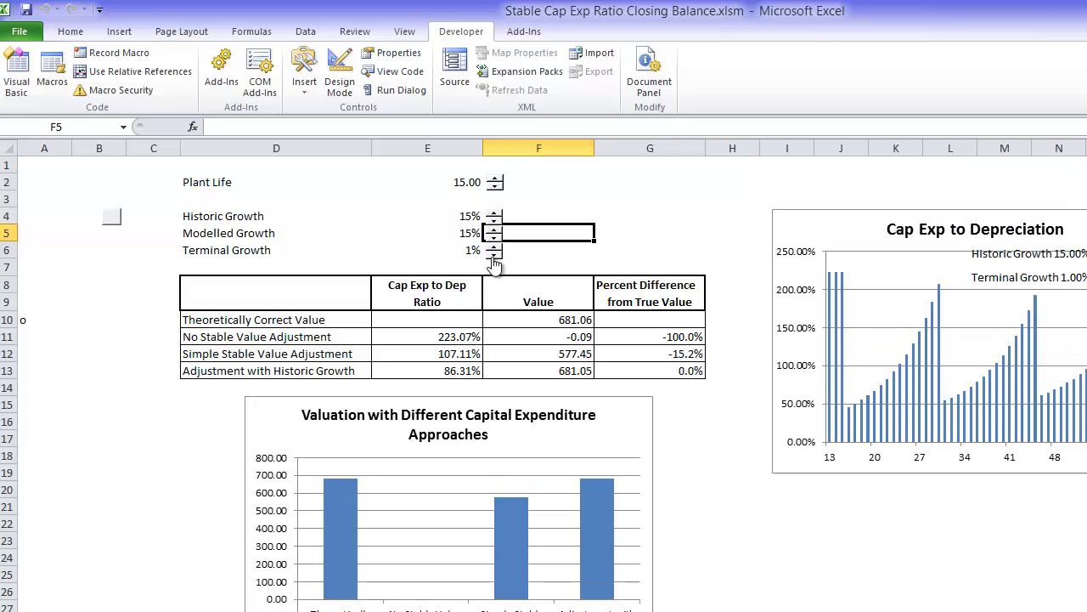
click(495, 255)
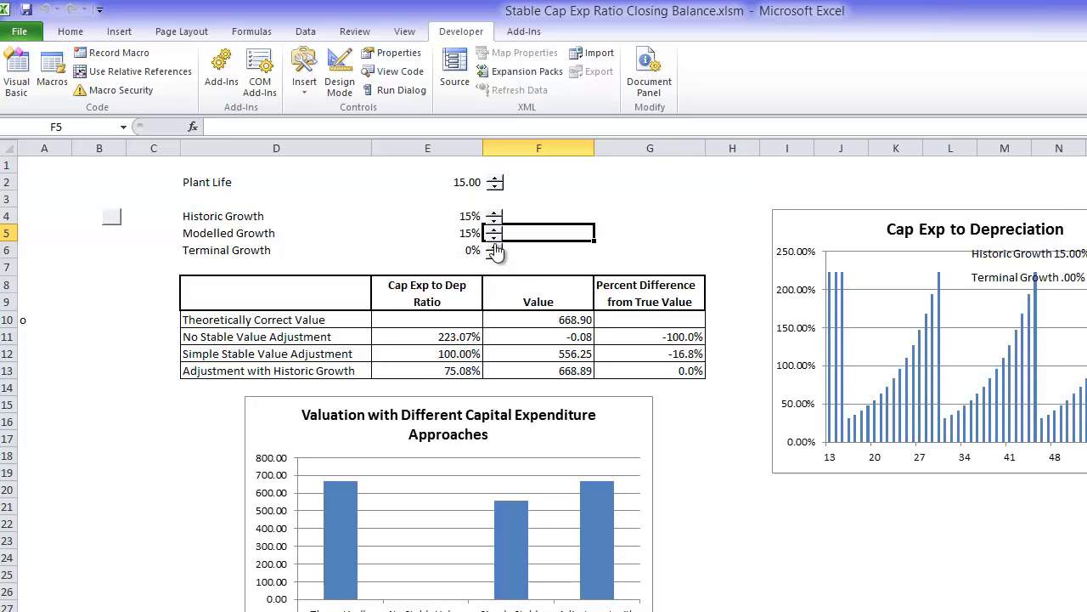
click(494, 246)
click(495, 247)
click(494, 246)
click(495, 247)
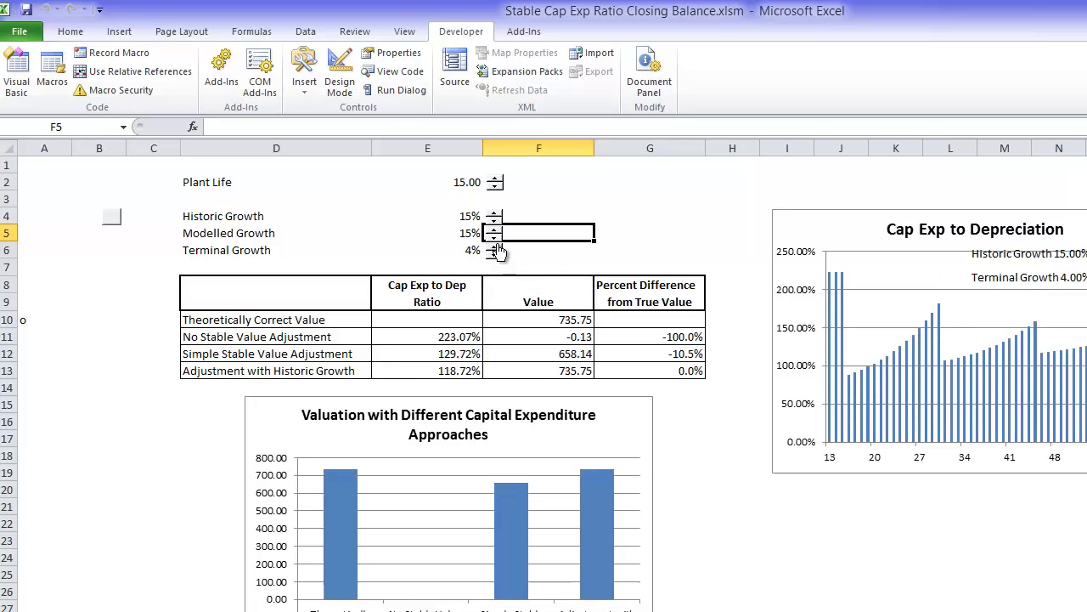
Select an empty cell beside the valuation inputs
click(569, 202)
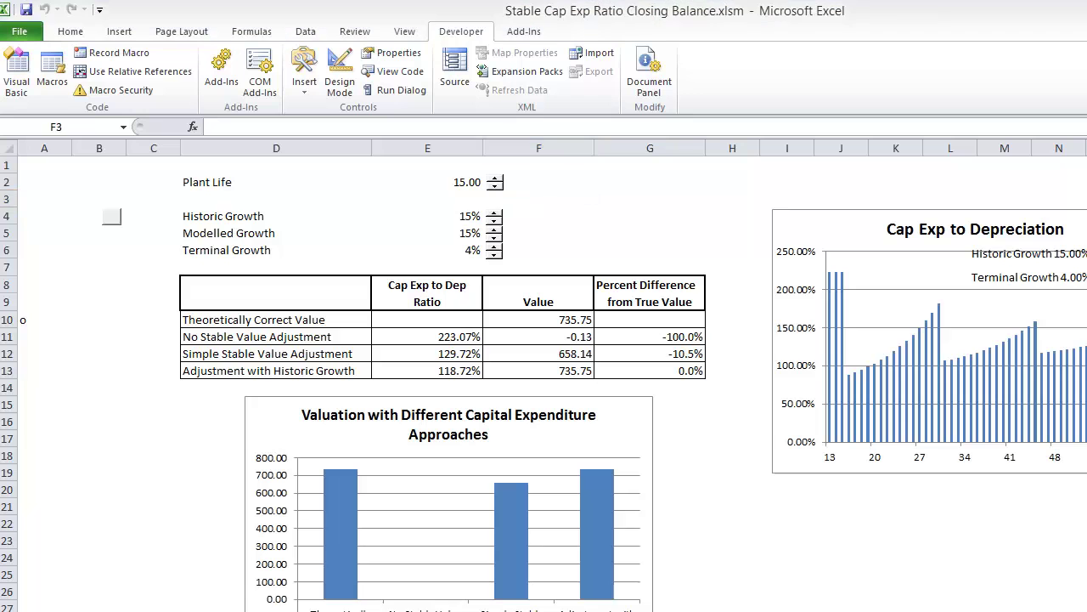
Bring up the edbodmer home page and scroll through its featured models and back up
click(212, 605)
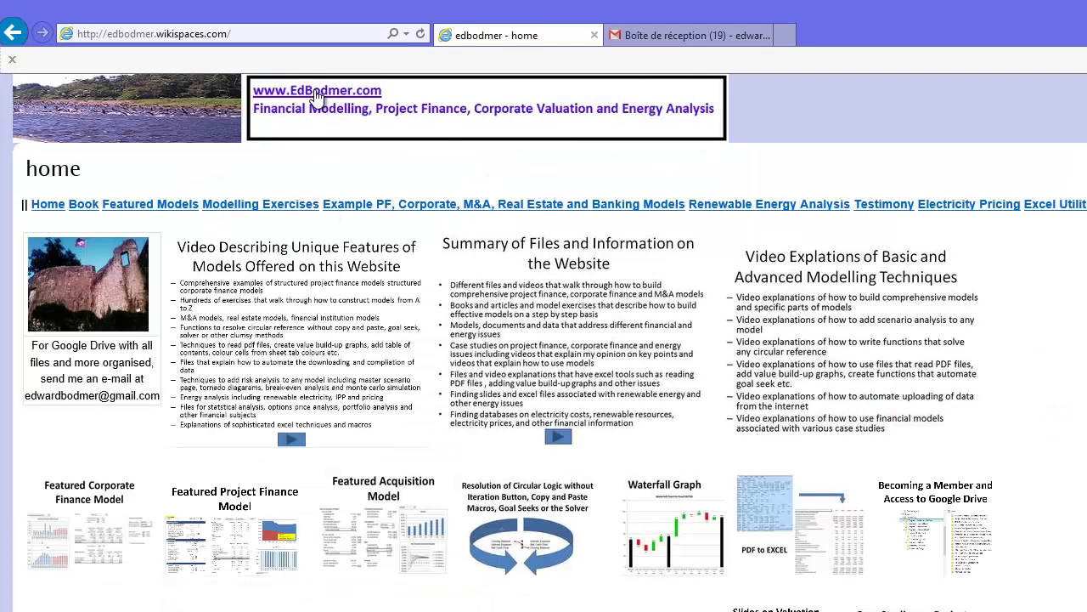
scroll(236, 486, down, 1)
scroll(236, 486, down, 4)
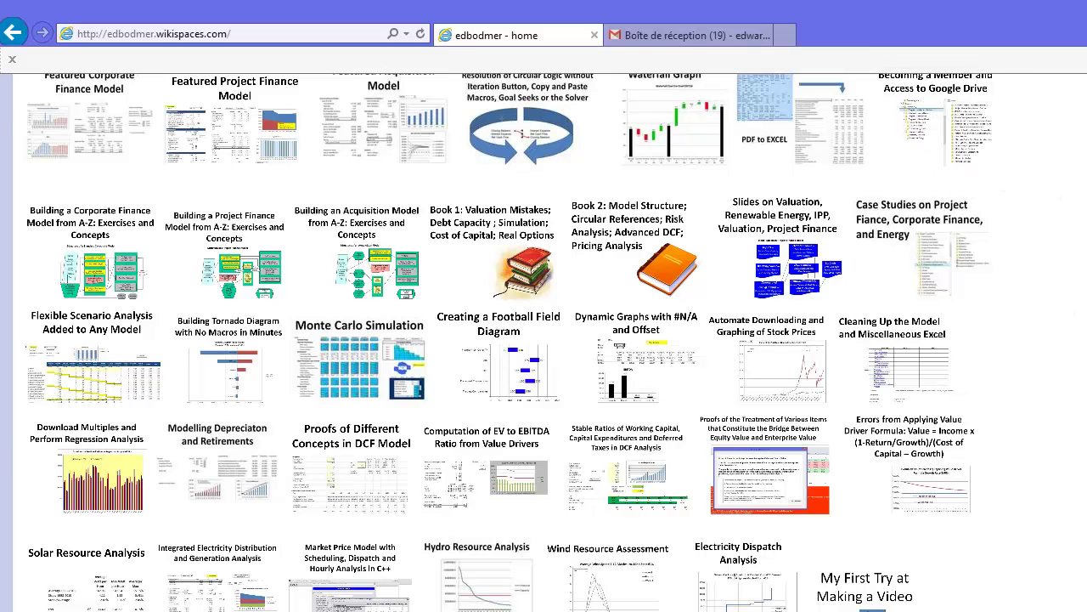
scroll(544, 340, up, 5)
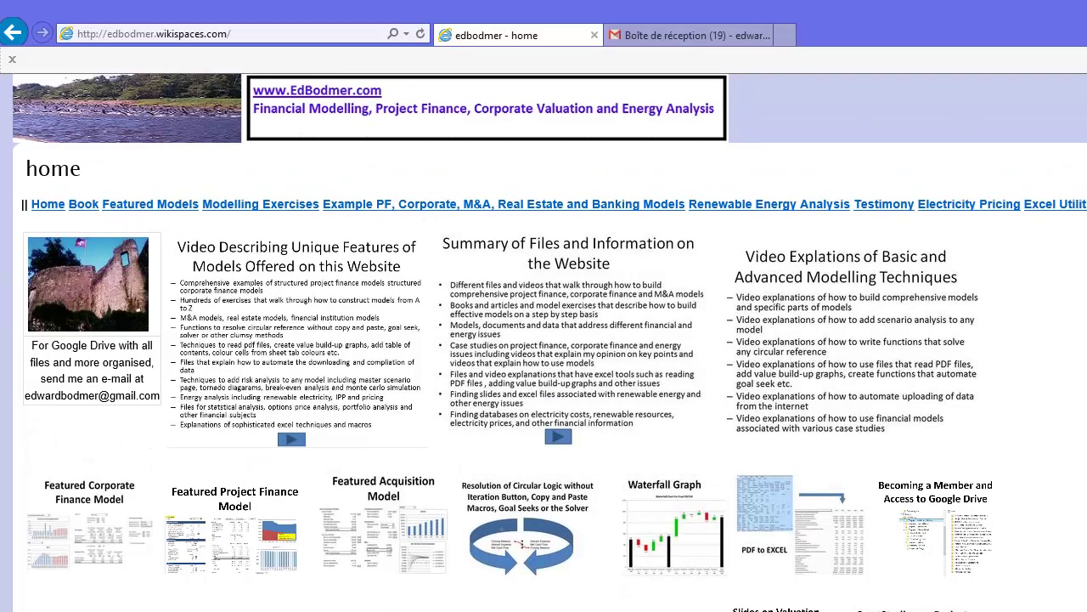
Back in the valuation workbook, inspect the Simple Stable Value Adjustment ratio formula
click(475, 602)
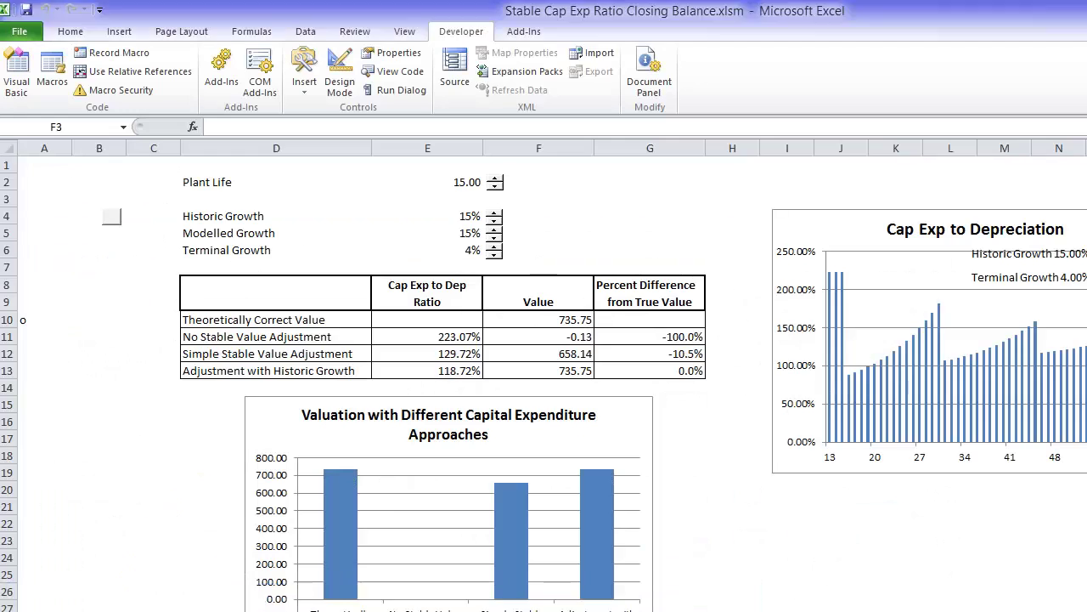
click(694, 418)
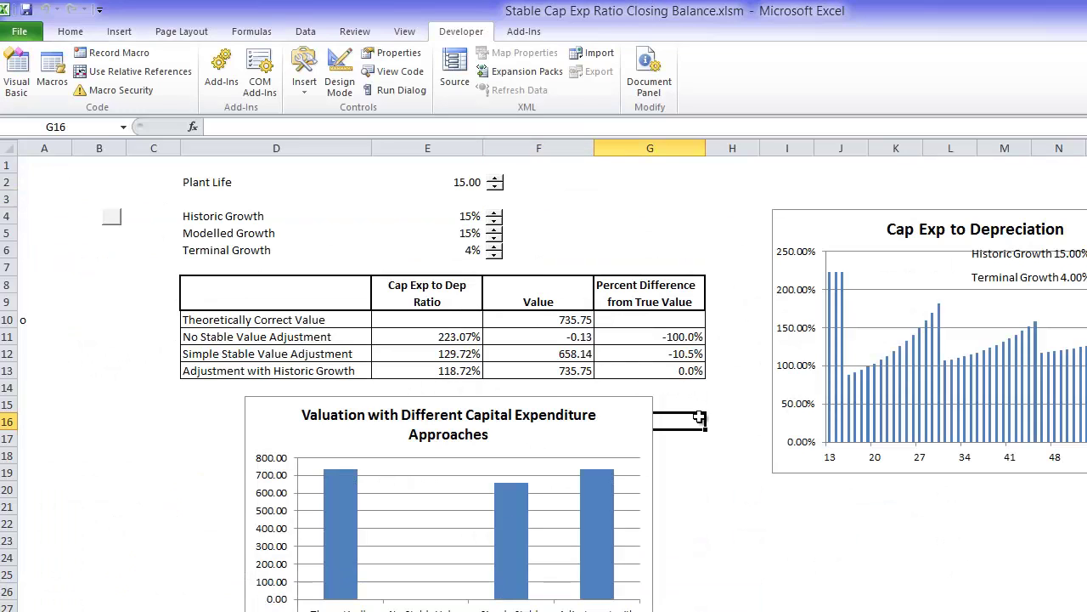
click(481, 353)
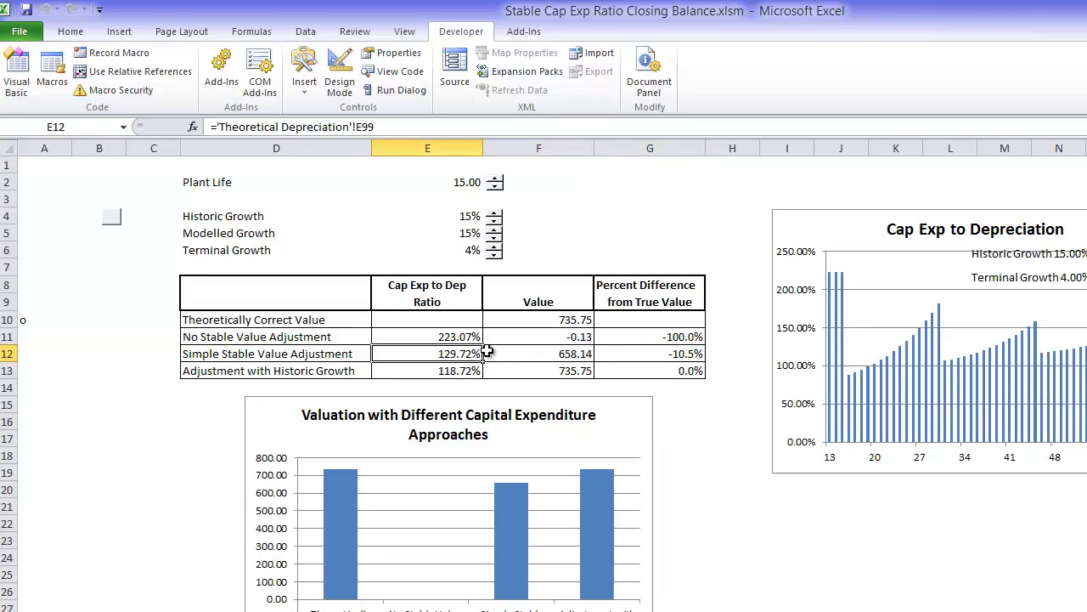
key(Down)
key(Left)
key(Left)
key(Right)
key(Right)
key(Right)
key(Up)
key(Left)
key(Down)
key(Up)
key(Up)
key(Down)
key(Down)
key(Right)
key(Right)
key(Right)
Check the percent differences and the No Stable and Theoretically Correct Value formulas
key(Up)
key(Up)
key(Left)
key(Down)
key(Down)
key(Up)
key(Up)
key(Up)
key(Down)
key(Down)
click(421, 334)
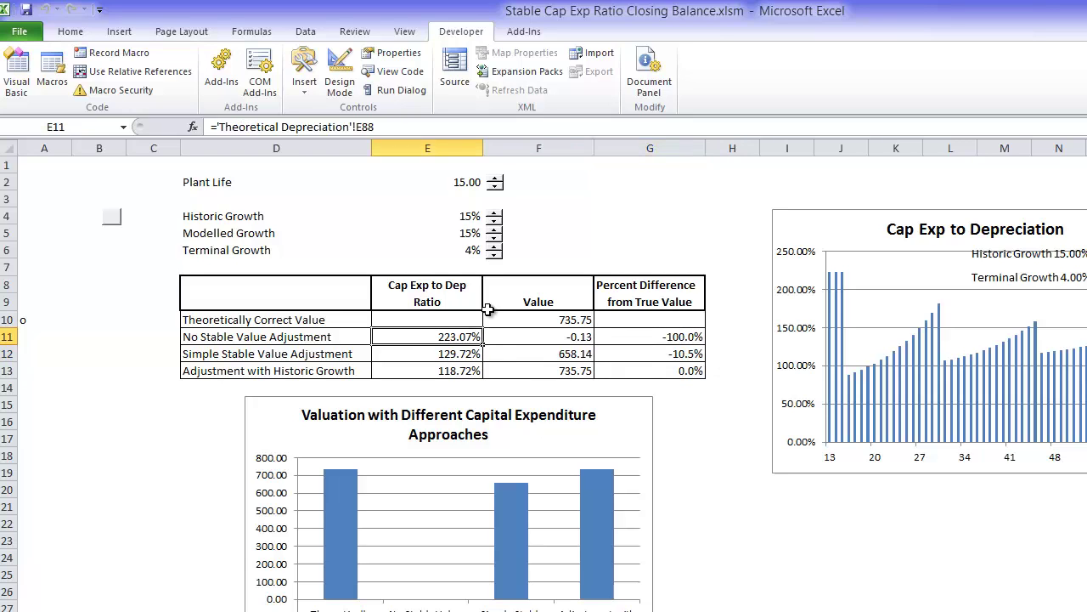
click(549, 322)
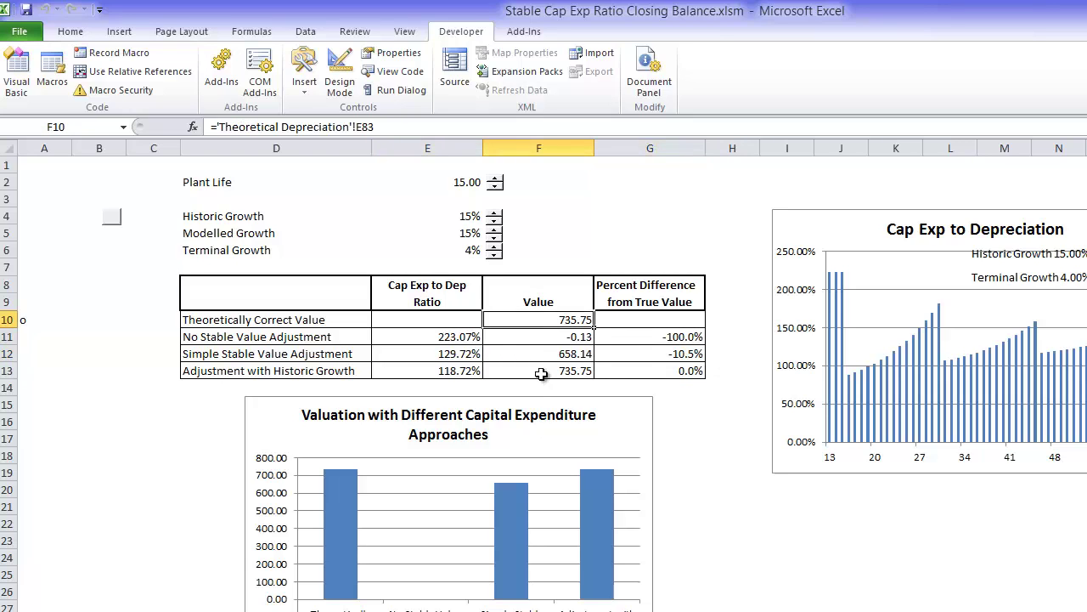
click(533, 333)
click(531, 323)
click(589, 200)
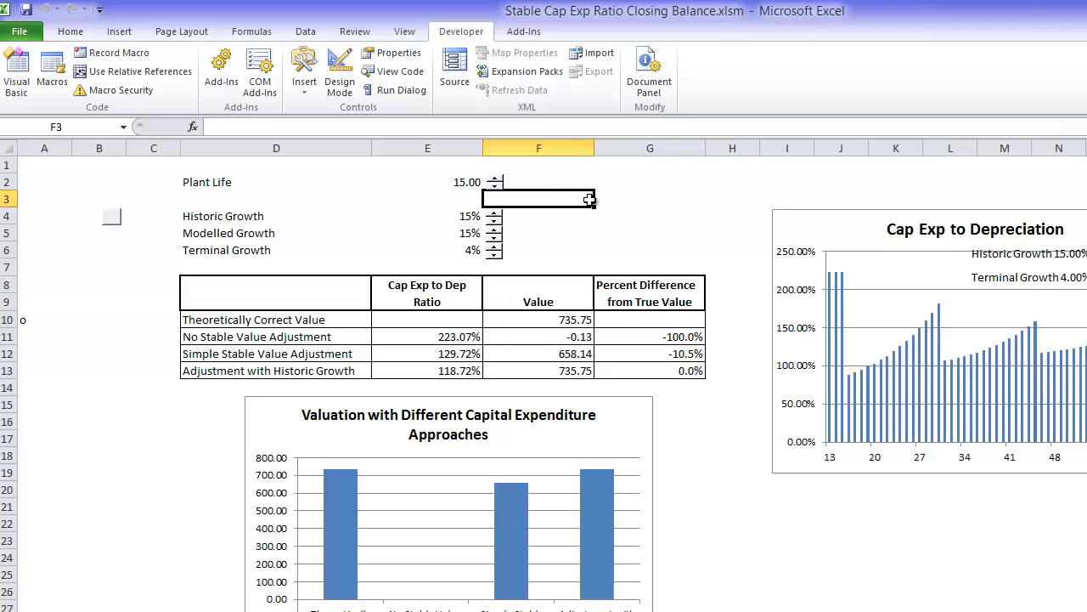
key(ctrl+Page_Down)
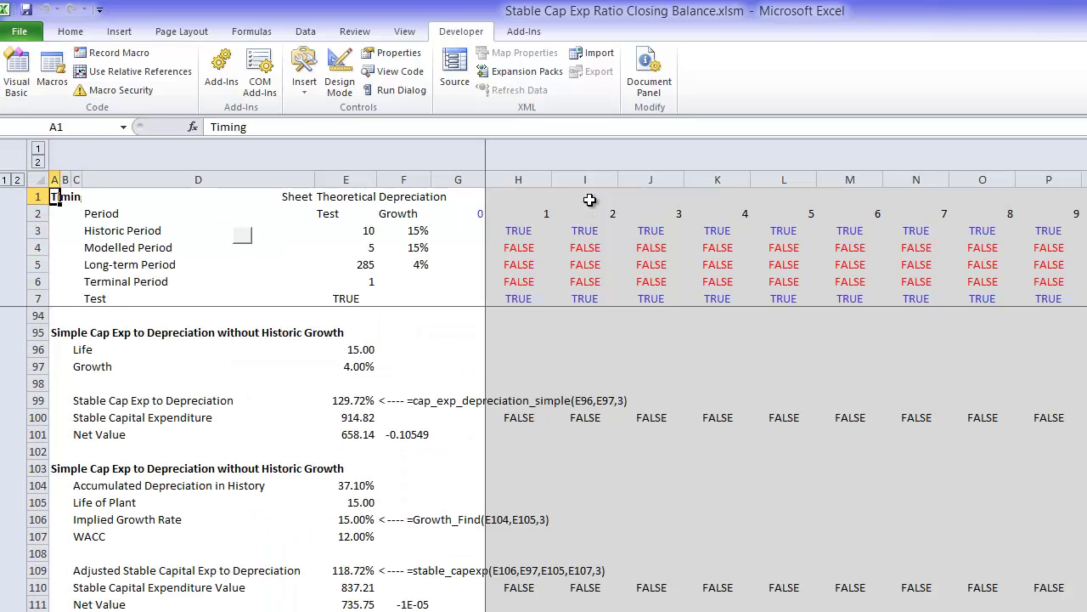
key(Right)
key(Right)
key(Right)
key(Right)
key(Right)
key(Right)
key(Right)
key(Right)
key(Right)
key(Right)
key(Right)
key(Right)
key(Right)
key(Right)
key(Right)
key(Right)
key(Right)
key(Right)
key(Right)
key(Right)
key(Right)
key(Right)
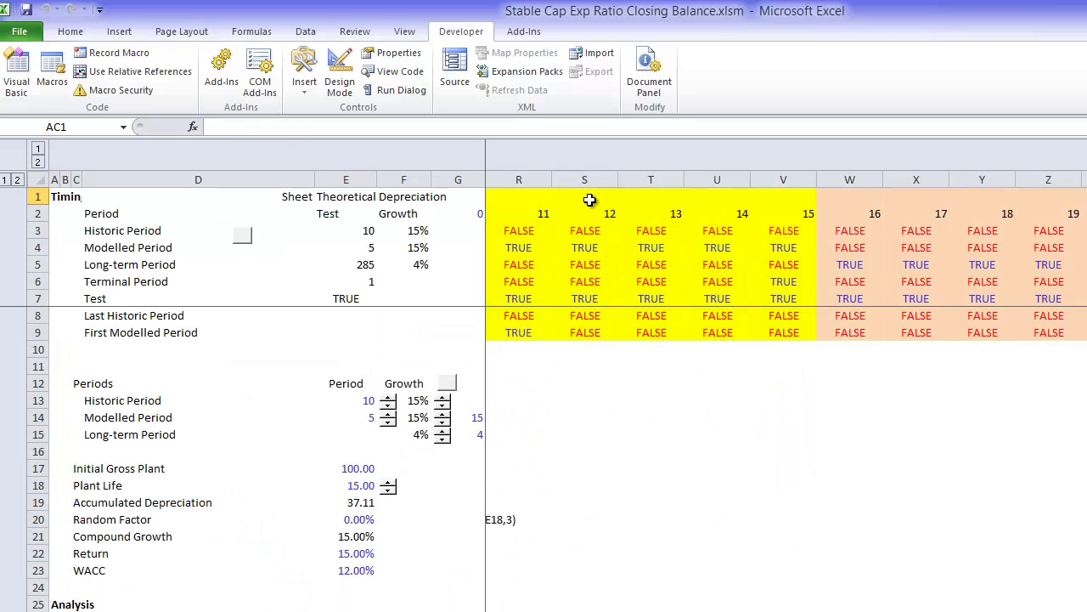
key(Right)
key(Right)
key(Right)
key(Right)
key(Right)
key(Right)
key(Right)
key(Right)
key(Right)
key(Right)
key(Right)
key(Right)
key(Right)
key(Right)
key(Right)
key(Right)
key(Right)
key(Right)
key(Right)
key(Right)
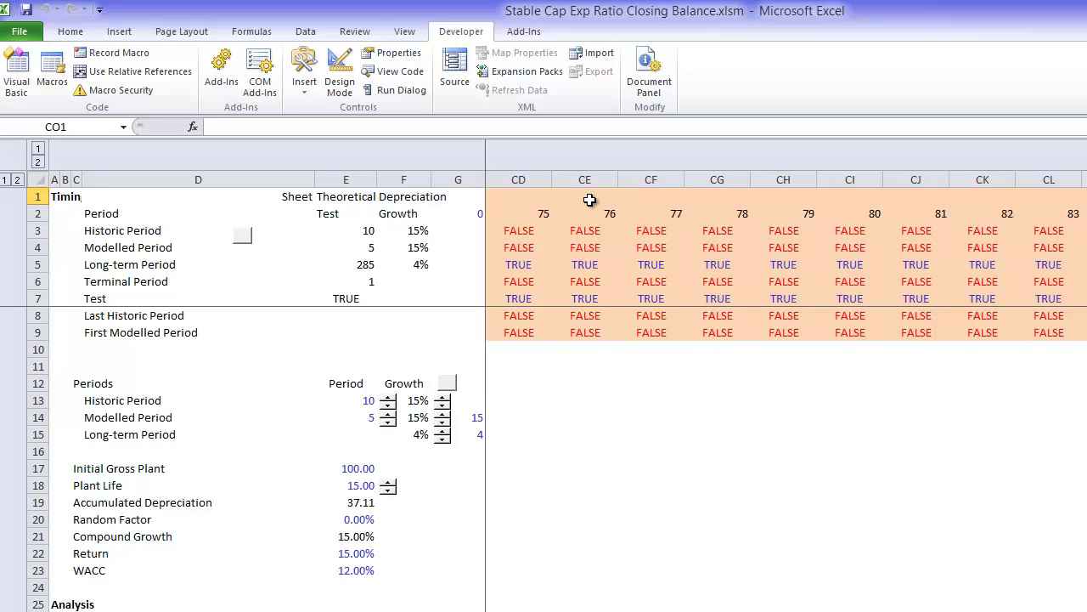
key(Right)
key(Right)
key(Right)
key(Right)
key(Right)
key(Right)
key(Right)
key(Right)
key(Right)
key(Right)
key(Right)
key(Right)
key(Right)
key(Right)
key(Right)
key(Right)
key(Right)
key(Right)
key(Right)
key(Right)
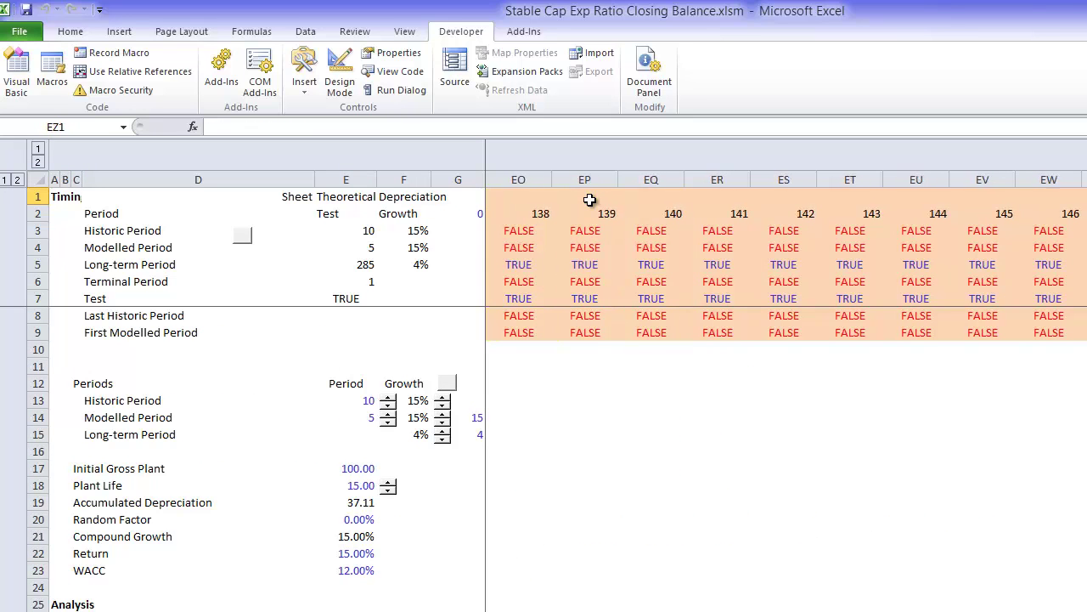
key(Right)
key(Right)
key(Right)
key(Right)
key(Right)
key(Right)
key(Right)
key(Right)
key(Right)
key(Right)
key(Right)
key(Right)
key(Right)
key(Right)
key(Right)
key(Right)
key(Right)
key(Right)
key(Right)
key(Right)
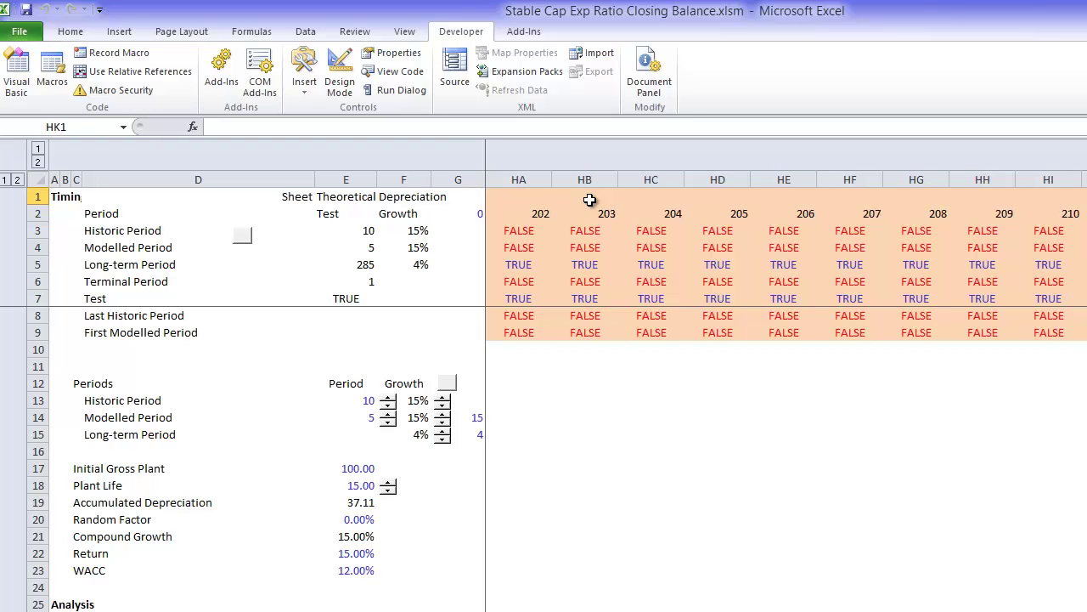
key(ctrl+Left)
key(ctrl+Left)
key(Right)
key(Right)
key(Right)
key(Right)
key(Right)
key(Left)
key(Right)
key(Right)
key(Right)
key(Right)
key(Right)
key(Right)
key(Right)
key(Right)
key(Right)
key(Right)
key(Right)
key(Right)
key(Right)
key(Right)
key(Right)
key(Right)
key(Right)
key(Right)
key(Right)
key(Right)
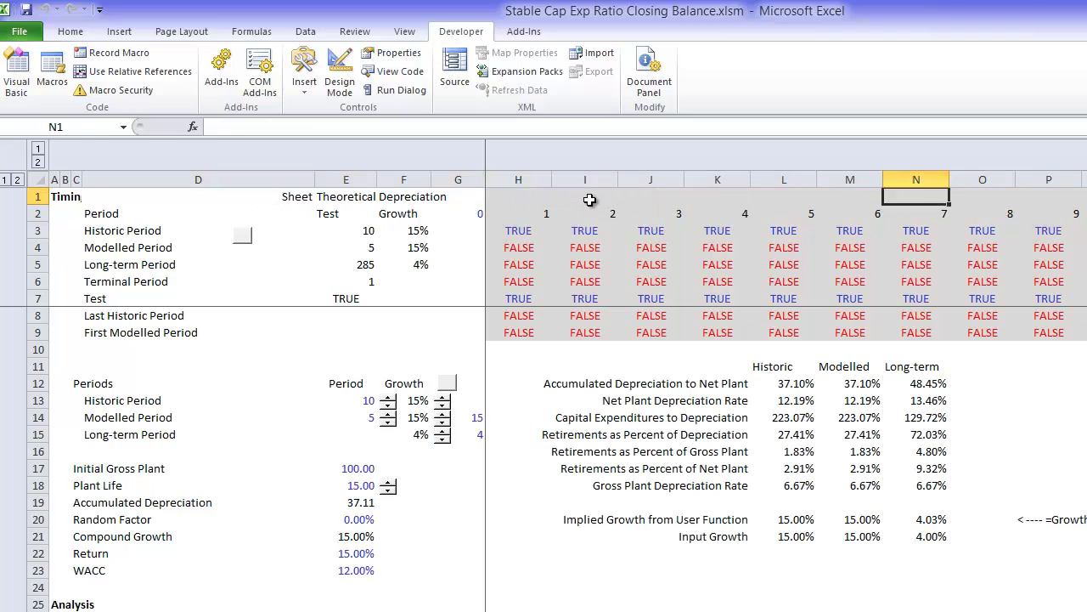
key(Right)
key(Right)
key(Right)
key(Right)
key(Right)
key(Right)
key(Right)
key(Right)
key(Right)
key(Right)
key(Right)
key(Right)
key(Right)
key(Right)
key(Right)
key(Right)
key(Right)
key(Right)
key(Right)
key(Right)
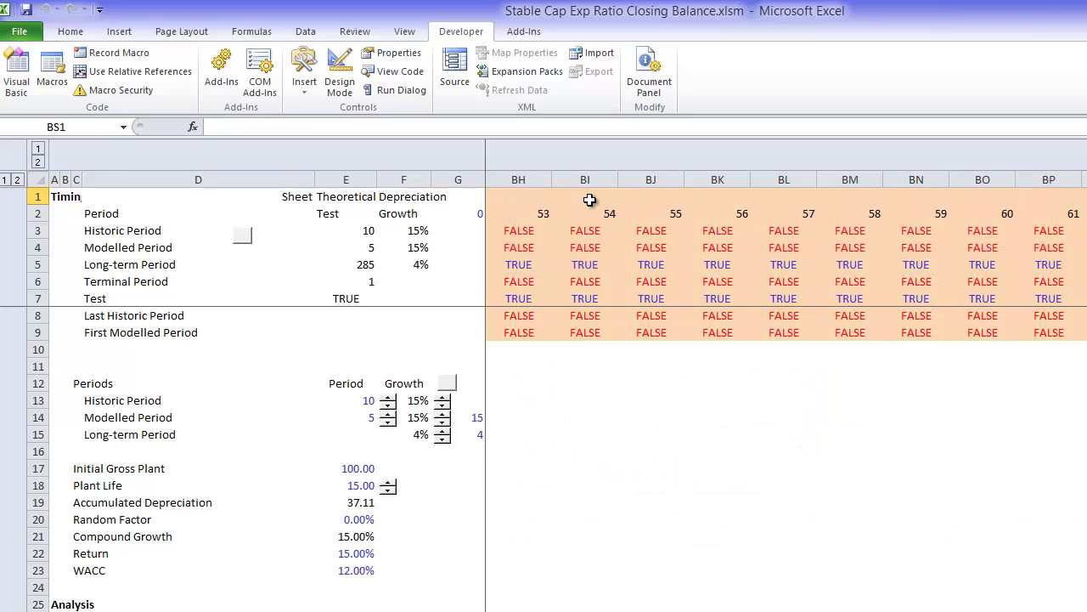
key(ctrl+Left)
key(ctrl+Left)
key(Right)
key(Right)
key(Right)
key(Right)
key(Left)
key(Home)
key(Down)
key(Down)
key(Down)
key(Down)
key(Down)
key(Down)
key(Down)
key(Down)
key(Down)
key(Down)
key(Down)
key(Down)
key(Right)
key(Right)
key(Right)
key(Right)
key(Right)
Compare the historic and modelled growth input formulas and reach the long-term growth input
key(Left)
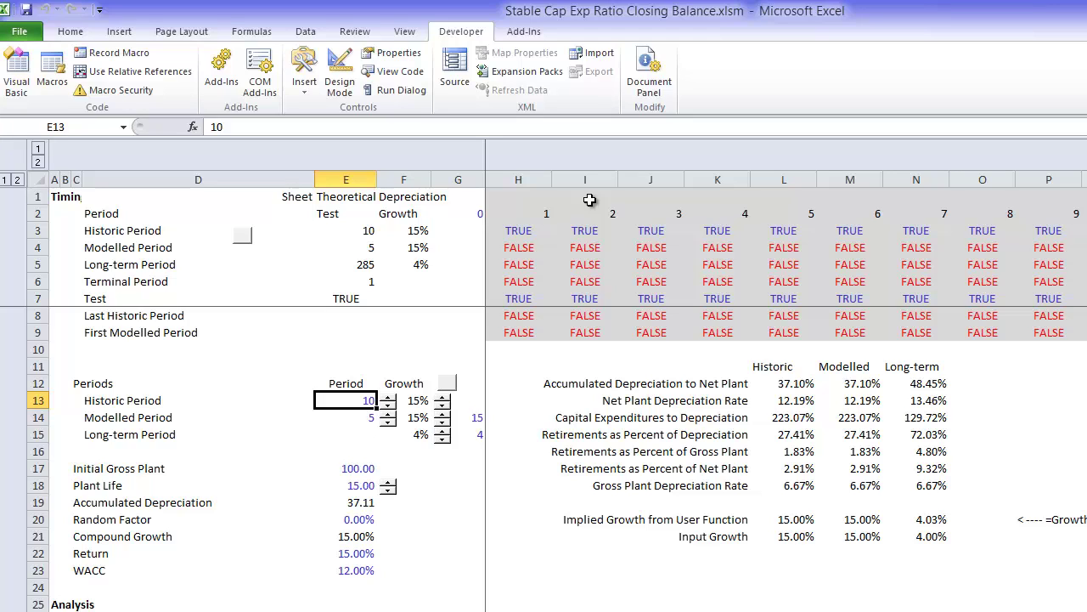
key(Down)
key(Right)
key(Left)
key(Right)
key(Right)
key(Left)
key(Up)
key(Down)
key(Up)
key(Down)
key(Up)
key(Down)
key(Down)
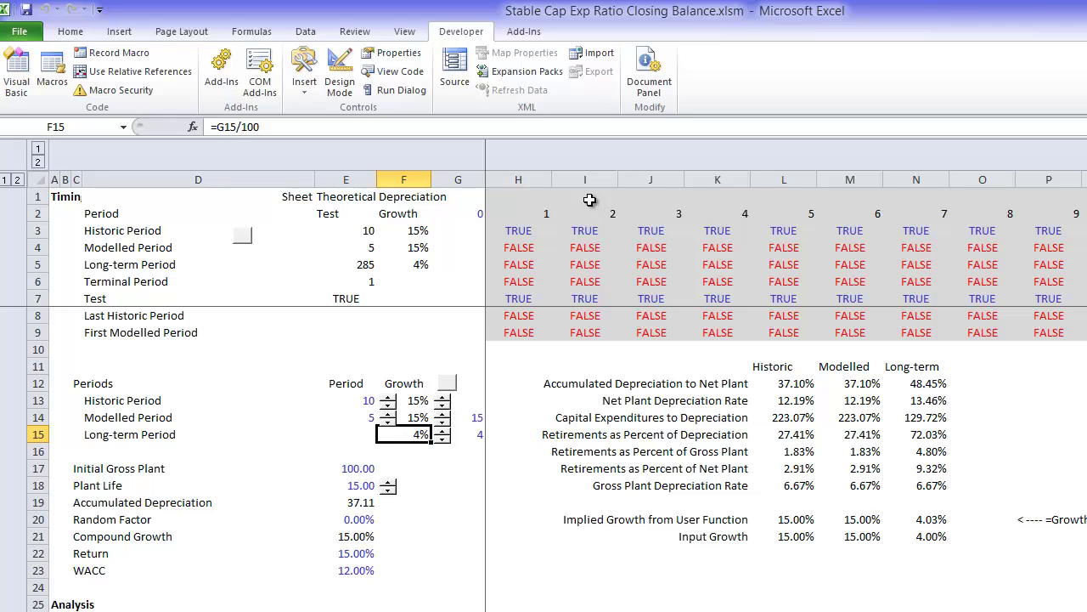
Inspect the modelled and historic ratio formulas in the ratio summary table
key(Down)
key(Down)
key(Down)
key(Down)
key(Down)
key(Down)
key(Down)
key(Down)
key(Down)
key(Down)
key(Down)
key(Down)
key(Down)
key(Down)
key(Down)
key(Down)
key(Down)
key(Down)
key(Down)
key(Down)
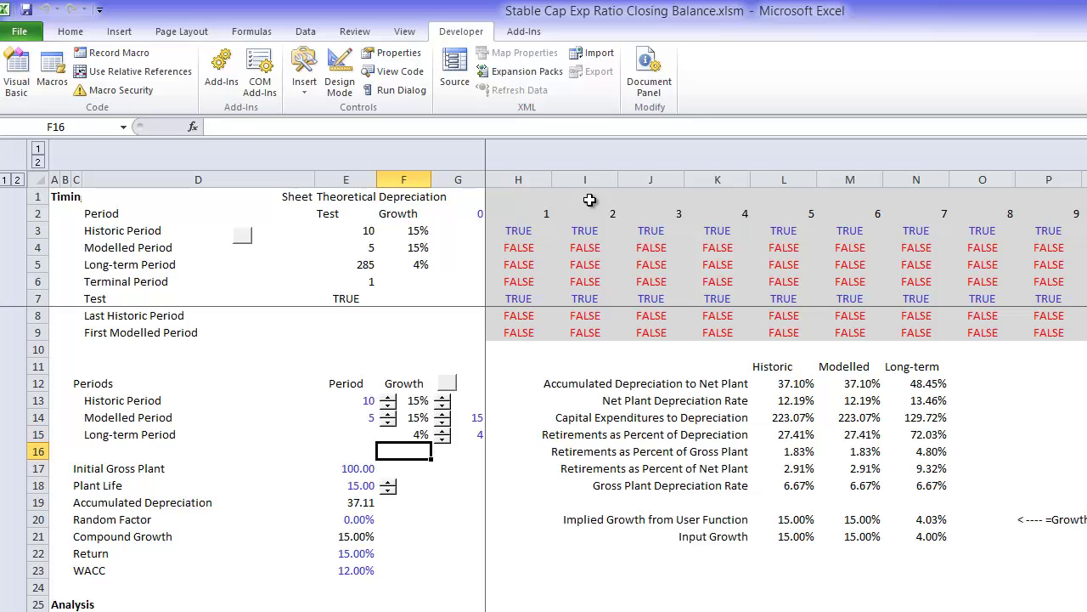
key(Up)
key(Up)
key(Up)
key(Up)
key(Up)
key(Up)
key(Up)
key(Up)
key(Up)
key(Up)
key(Up)
key(Up)
key(Up)
key(Up)
key(Up)
key(Up)
key(Up)
key(Up)
key(Up)
key(Up)
key(Right)
key(Right)
key(Right)
key(Right)
key(Right)
key(Right)
key(Down)
key(Right)
key(Down)
key(Left)
key(Right)
key(Left)
key(Down)
key(Up)
key(Right)
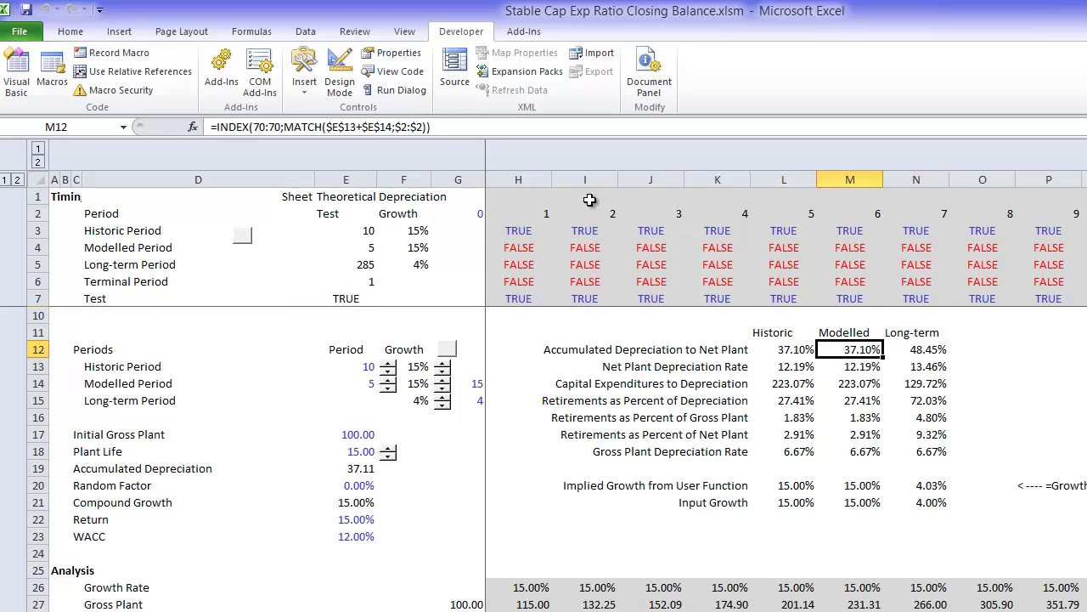
key(Left)
key(Down)
key(Down)
key(Down)
key(Down)
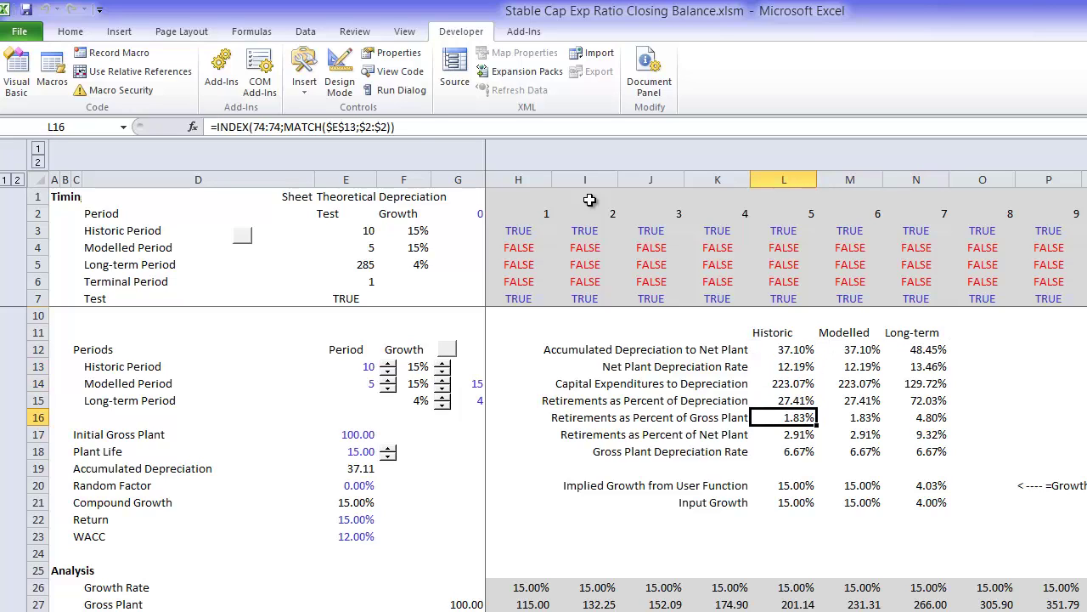
Change the K12 label's 'Net Plant' wording to 'Gross Plant'
key(Up)
key(Up)
key(Up)
key(Up)
key(Left)
key(Left)
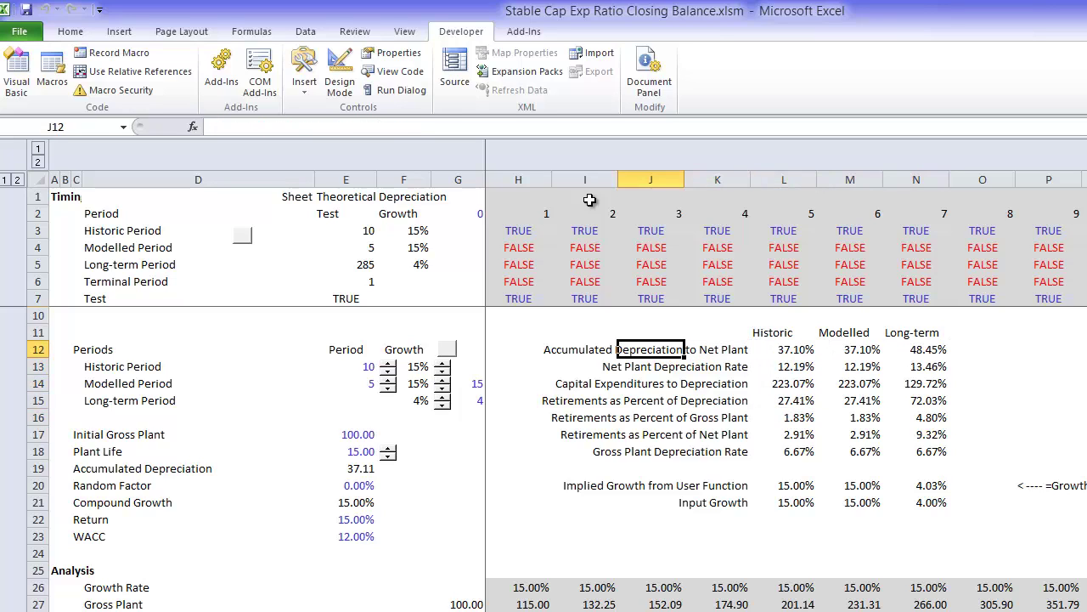
key(Right)
key(F2)
key(BackSpace)
key(BackSpace)
key(BackSpace)
key(BackSpace)
key(BackSpace)
key(BackSpace)
key(BackSpace)
key(BackSpace)
key(BackSpace)
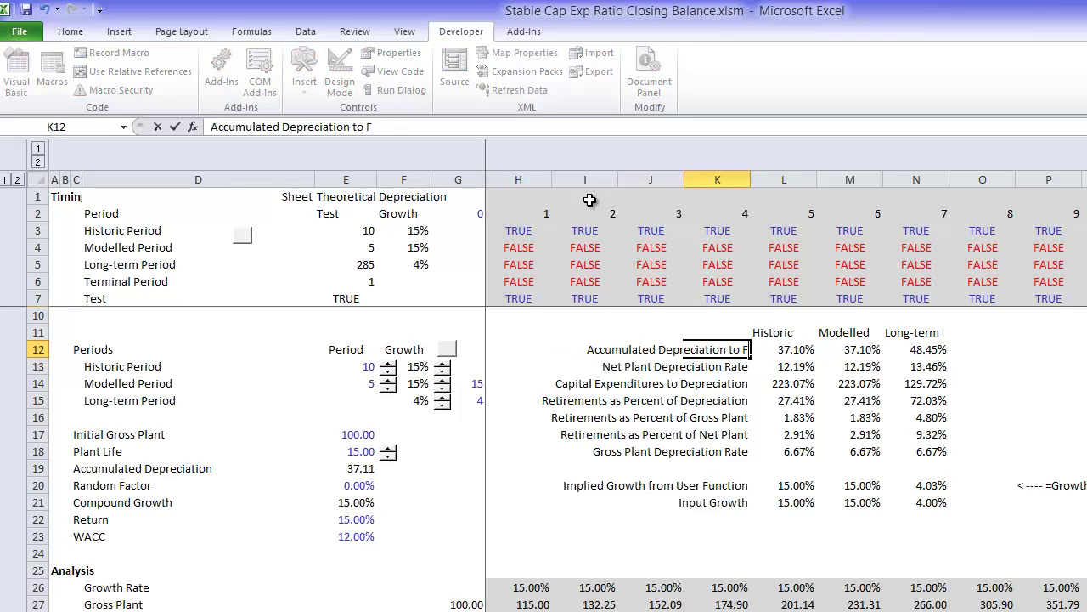
text(Gross)
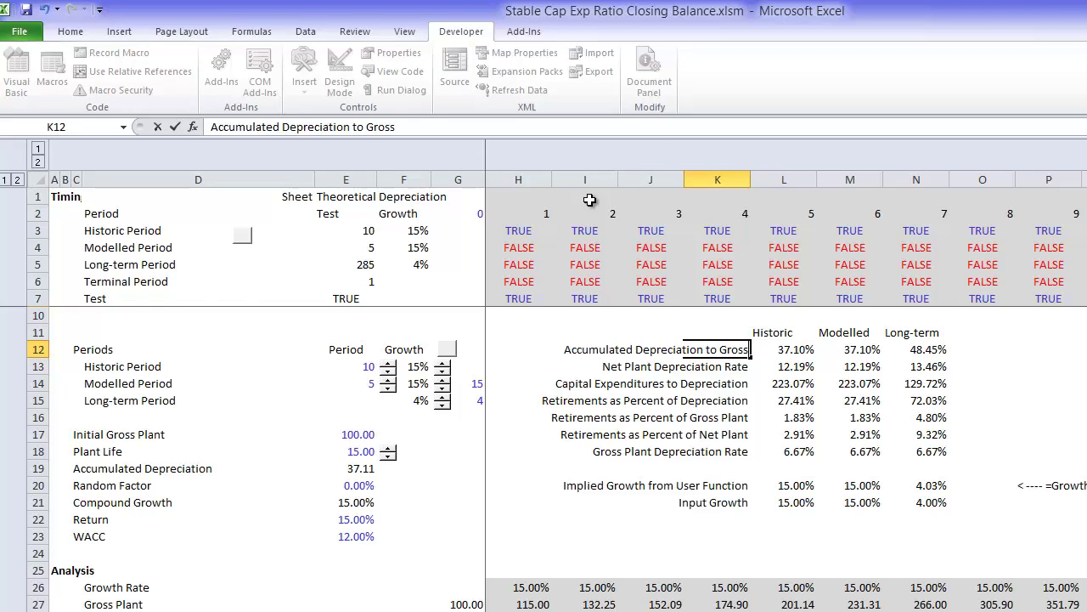
text( Plant)
key(Return)
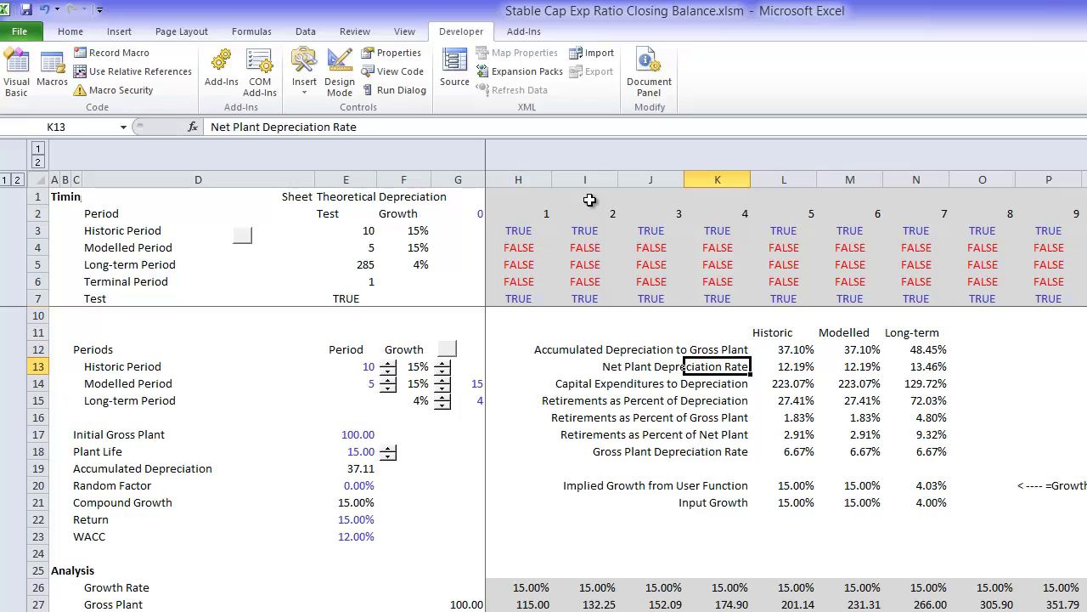
Review the depreciation rate, long-term averaging and Implied Growth from User Function formulas
key(Left)
key(Left)
key(Right)
key(Left)
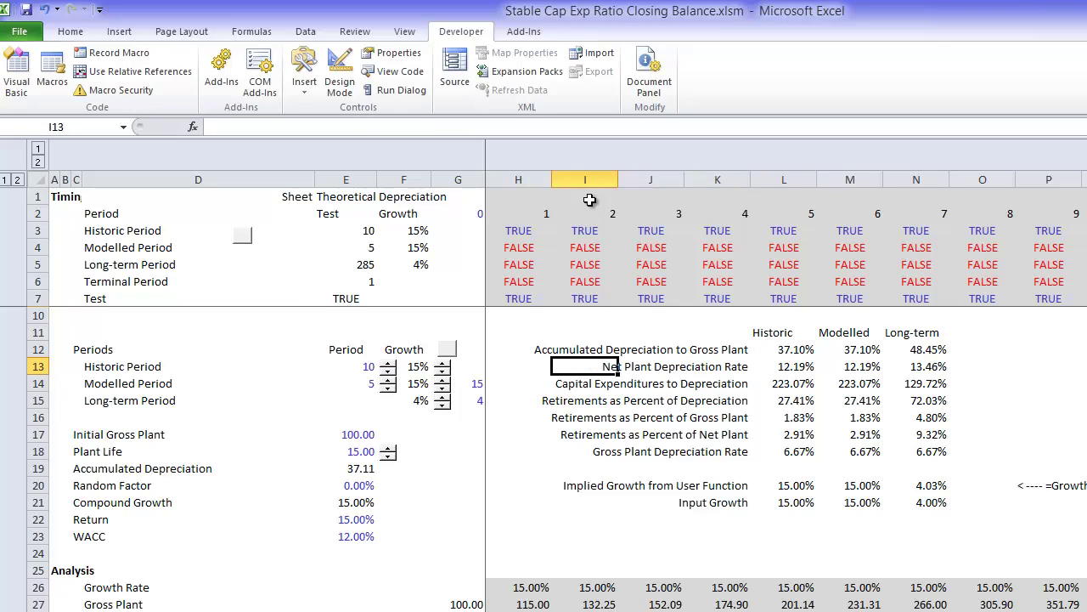
key(Right)
key(Right)
key(Right)
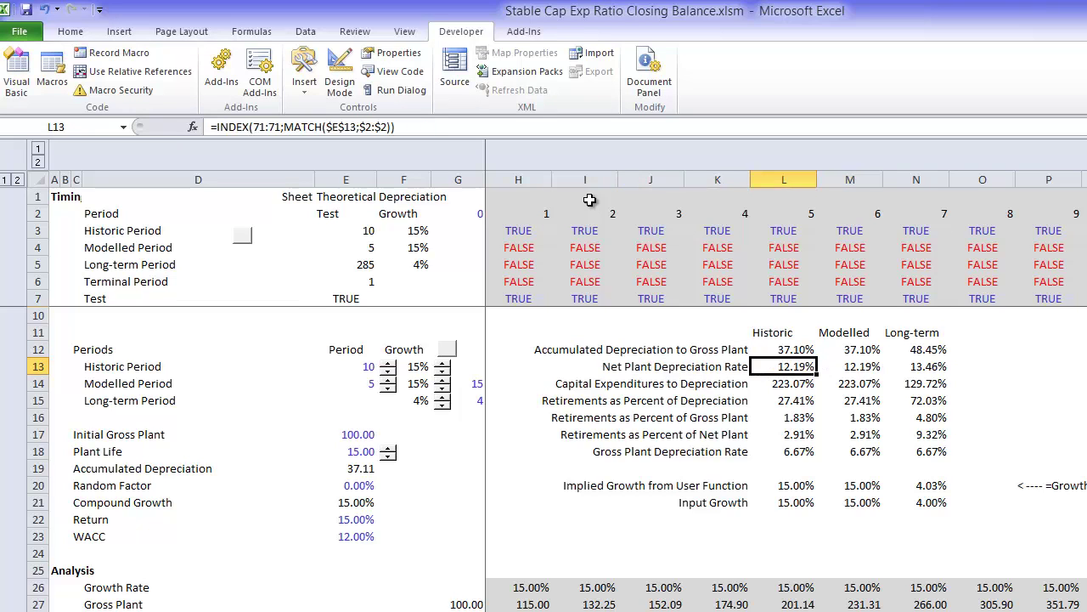
key(Right)
key(Right)
key(Left)
key(Left)
key(Up)
key(Right)
key(Right)
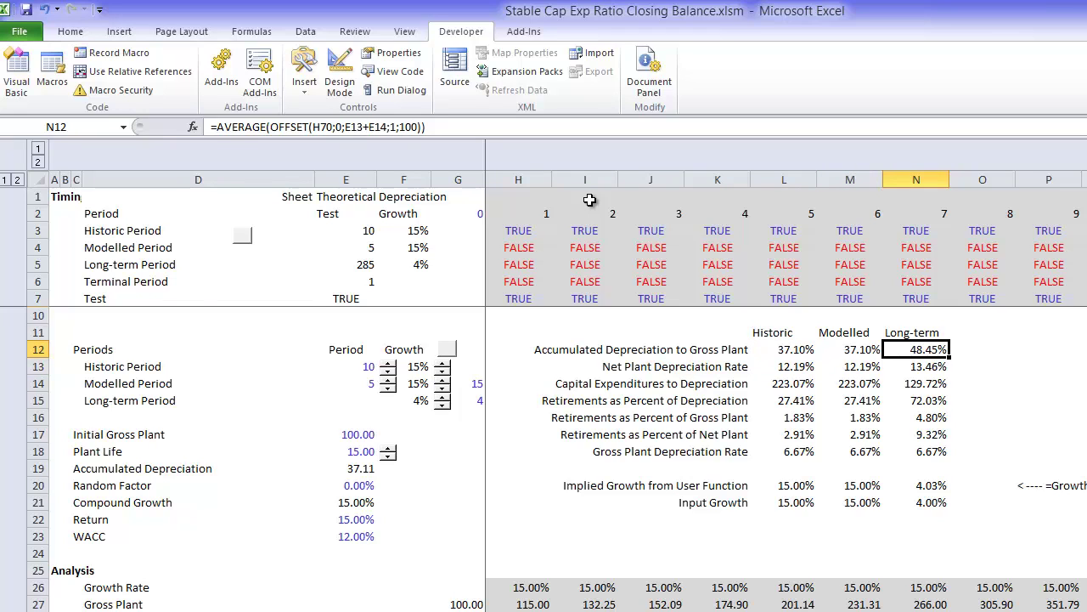
key(Left)
key(Down)
key(Down)
key(Left)
key(Left)
key(Down)
key(Down)
key(Down)
key(Down)
key(Down)
key(Down)
key(Right)
key(Right)
key(Left)
key(Left)
key(Left)
key(Left)
key(Left)
key(Left)
key(Left)
key(Left)
key(Left)
key(Left)
key(Left)
key(Left)
Bring the Analysis section's net plant and return rows into view
key(Down)
key(Down)
key(Down)
key(Down)
key(Down)
key(Down)
key(Down)
key(Down)
key(Down)
key(Down)
key(Down)
key(Down)
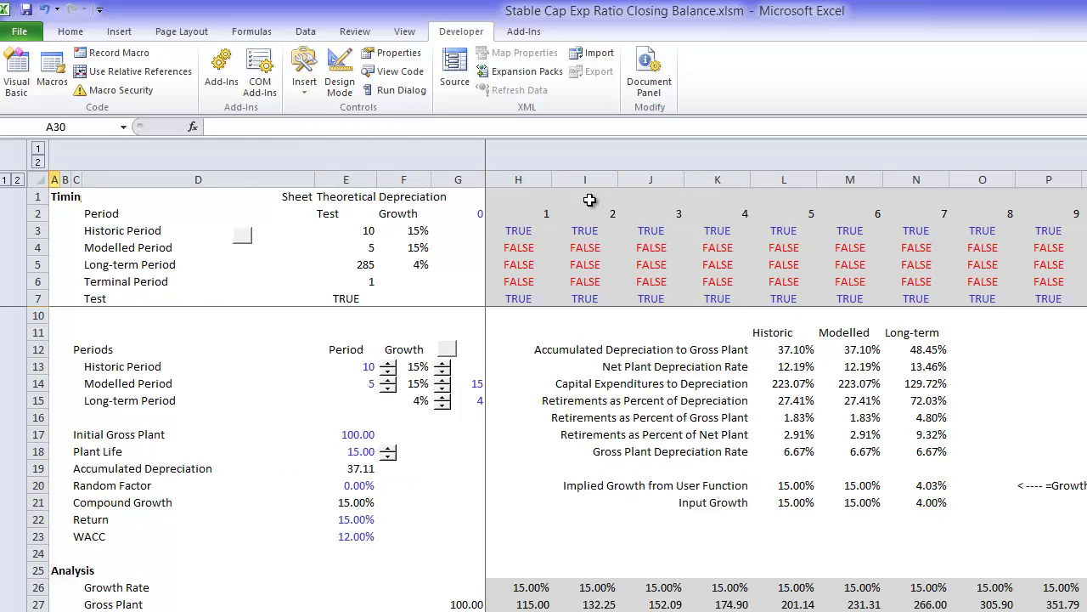
key(Down)
key(Down)
key(Down)
key(Down)
key(Down)
key(Down)
key(Down)
key(Down)
key(Down)
key(Down)
key(Down)
key(Down)
key(Down)
key(Down)
key(Down)
key(Down)
key(Down)
key(Down)
key(Down)
key(Down)
key(Up)
key(Up)
key(Up)
key(Up)
key(Up)
key(Up)
key(Up)
key(Up)
key(Up)
key(Up)
key(Up)
key(Up)
key(Up)
key(Up)
key(Up)
key(Up)
key(Up)
key(Up)
key(Up)
key(Up)
key(Right)
key(Right)
key(Right)
key(Right)
key(Right)
key(Right)
key(Right)
key(Right)
key(Right)
key(Right)
key(Right)
key(Right)
key(Right)
key(Right)
key(Right)
key(Right)
key(Right)
key(Right)
key(Right)
key(Right)
key(Right)
key(Right)
key(Right)
key(Right)
key(Right)
key(Right)
key(Right)
key(Right)
key(Left)
key(Left)
key(Left)
key(Left)
key(Left)
key(Left)
key(Left)
key(Left)
key(Left)
key(Left)
key(Left)
key(Left)
key(Left)
key(Left)
key(Left)
key(Left)
key(Left)
key(Left)
key(Left)
key(Left)
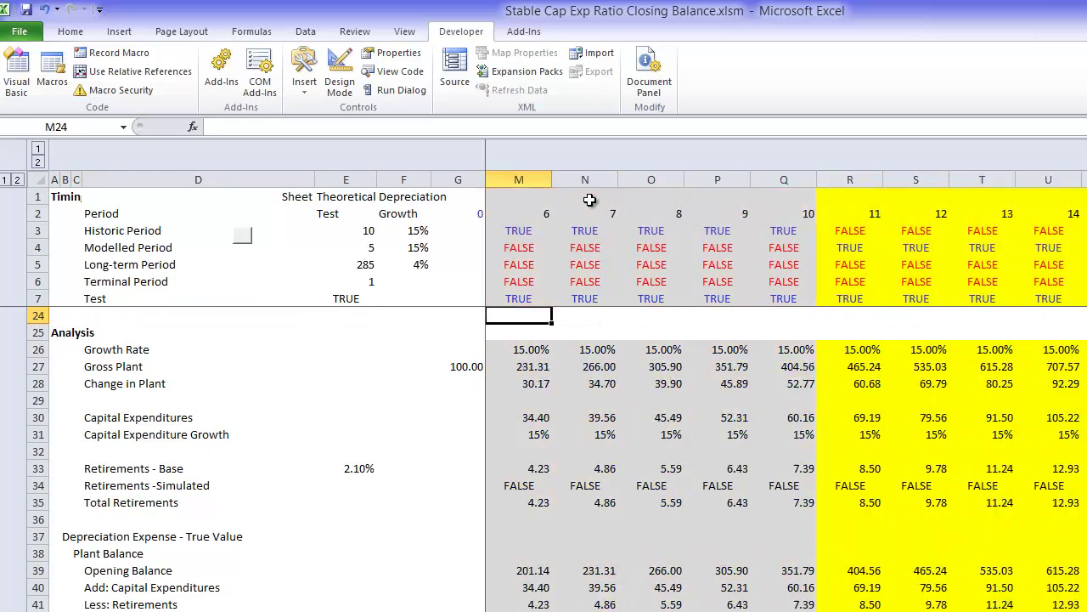
key(Down)
key(Down)
key(Down)
key(Down)
key(Down)
key(Down)
key(Down)
key(Down)
key(Down)
key(Down)
key(Down)
key(Down)
key(Down)
key(Down)
key(Down)
key(Down)
key(Down)
key(Down)
key(Down)
key(Down)
key(Down)
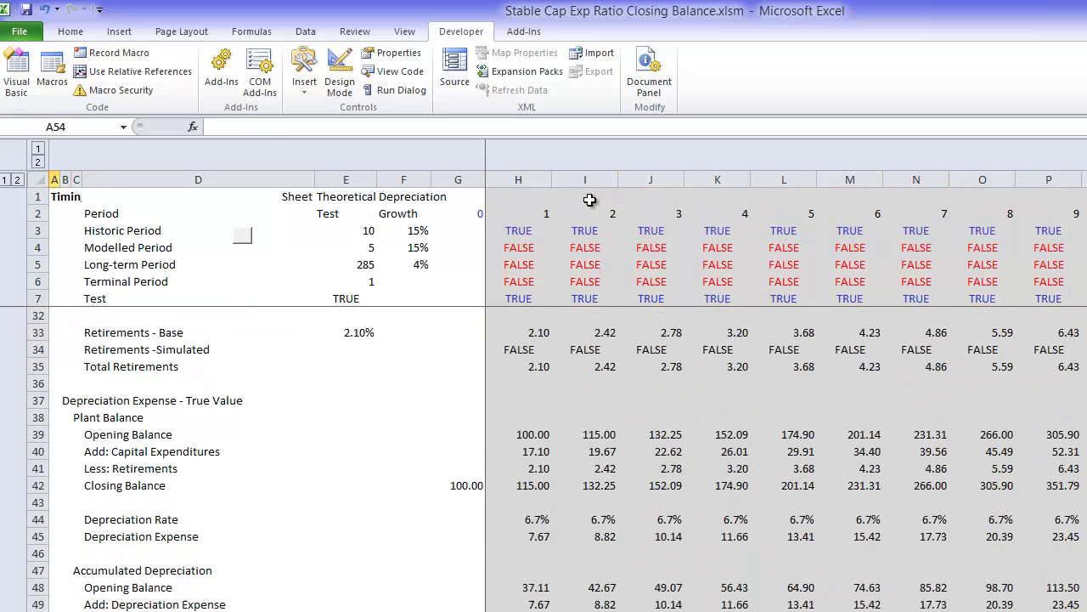
key(Up)
key(Up)
key(Up)
key(Up)
key(Up)
key(Up)
key(Up)
key(Up)
key(Up)
key(Up)
key(Up)
key(Up)
key(Up)
key(Up)
key(Up)
key(Up)
key(Up)
key(Up)
key(Up)
key(Up)
key(Down)
key(Down)
key(Down)
key(Down)
key(Down)
key(Down)
key(Down)
key(Down)
key(Down)
key(Down)
key(Down)
key(Down)
key(Down)
key(Down)
key(Down)
key(Down)
key(Down)
key(Down)
key(Down)
key(Down)
key(Down)
key(Down)
Compare EBITDA values across the modelled periods
key(Up)
key(Up)
key(Up)
key(Up)
key(Up)
key(Up)
key(Up)
key(Up)
key(Up)
key(Right)
key(Right)
key(Right)
key(Right)
key(Right)
key(Right)
key(Right)
key(Right)
key(Right)
key(Right)
key(Right)
key(Right)
key(Right)
key(Right)
key(Right)
key(Right)
key(Right)
key(Right)
key(Right)
key(Right)
key(Left)
key(Left)
key(Left)
key(Left)
key(Left)
key(Left)
key(Left)
key(Left)
key(Left)
key(Left)
key(Left)
key(Left)
key(Left)
key(Left)
key(Left)
key(Left)
key(Left)
key(Left)
key(Right)
key(Right)
key(Right)
key(Right)
key(Right)
key(Right)
key(Left)
key(Left)
key(Left)
key(Left)
key(Right)
key(Right)
key(Right)
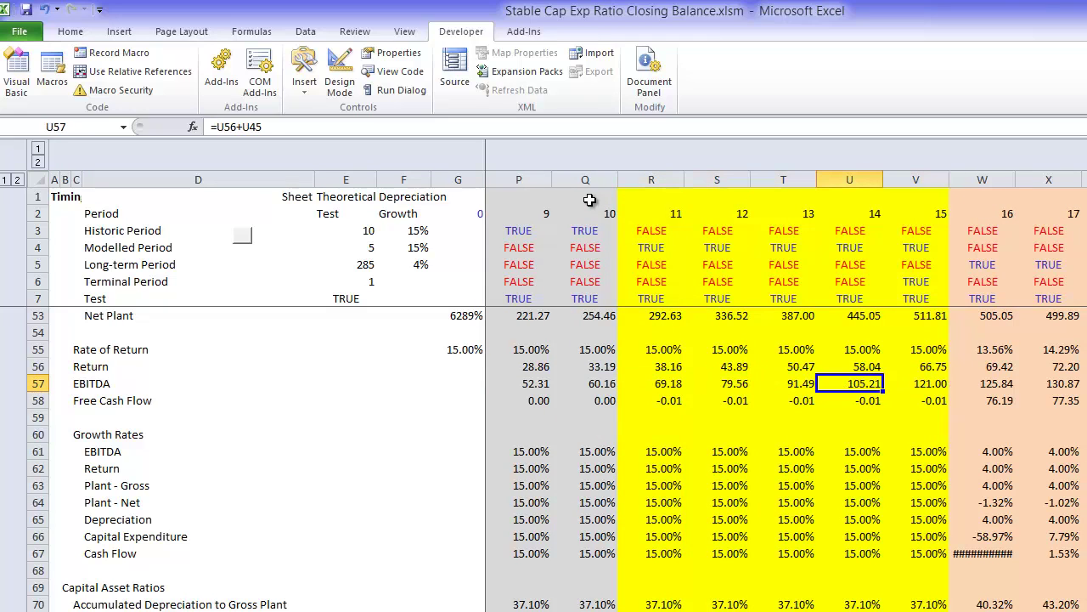
Compare EBITDA and return growth rates before and after period 15
key(Right)
key(Down)
key(Down)
key(Down)
key(Down)
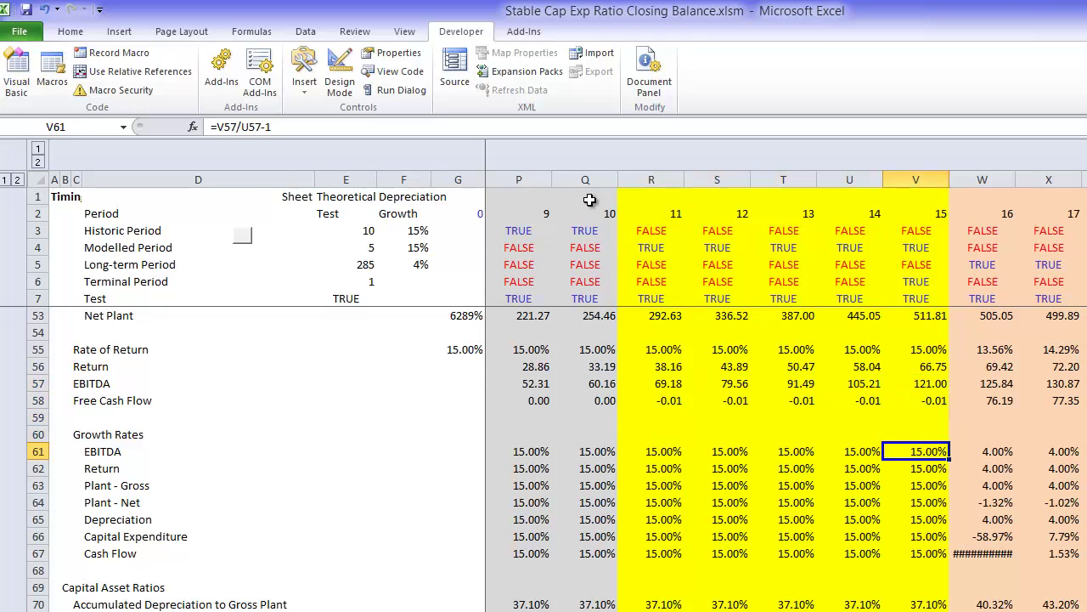
key(Right)
key(Left)
key(Right)
key(Right)
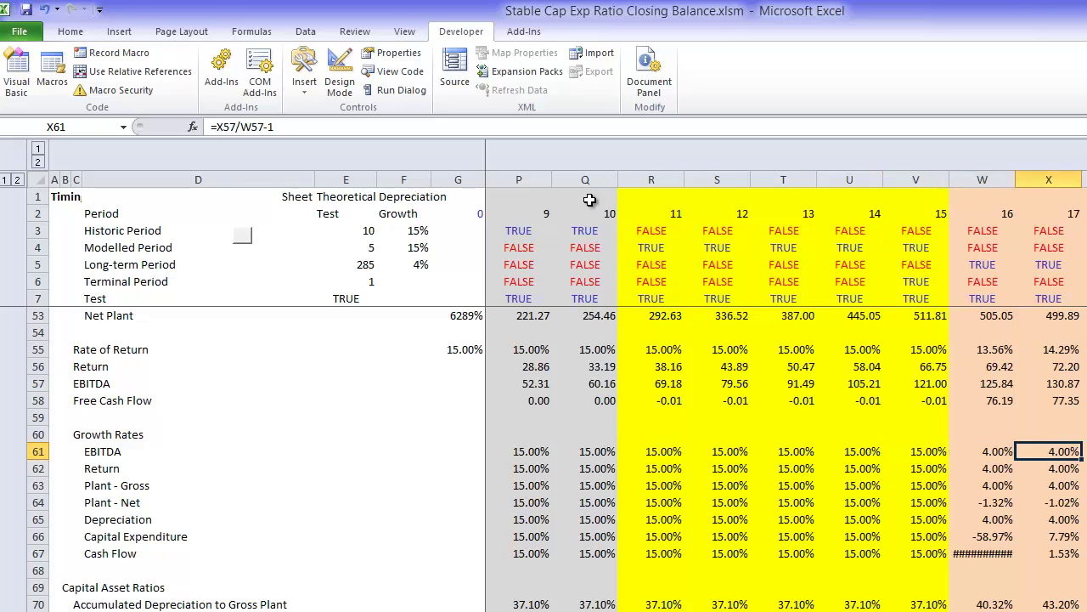
key(Left)
key(Down)
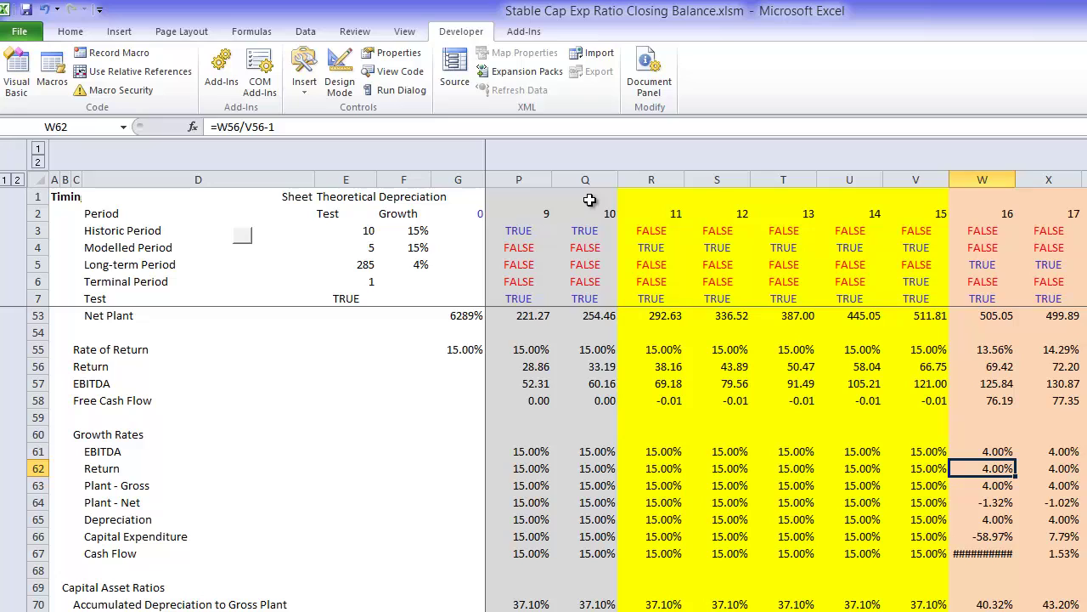
key(Up)
key(Left)
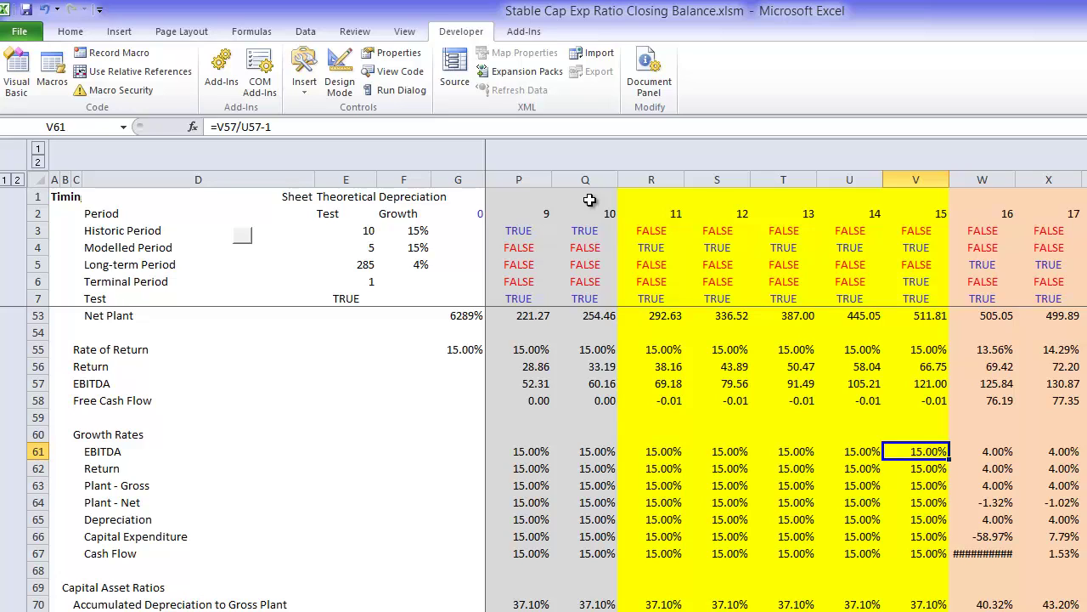
key(Left)
key(Right)
key(Right)
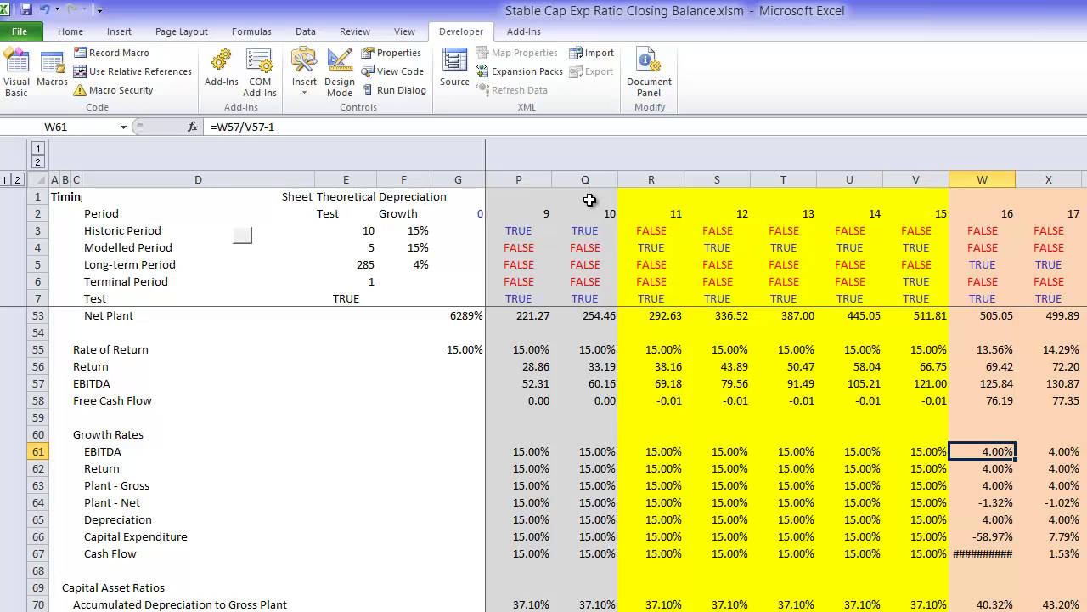
key(Down)
key(Down)
Check the gross plant and depreciation growth formulas, all at 15.00%
key(Left)
key(Left)
key(Right)
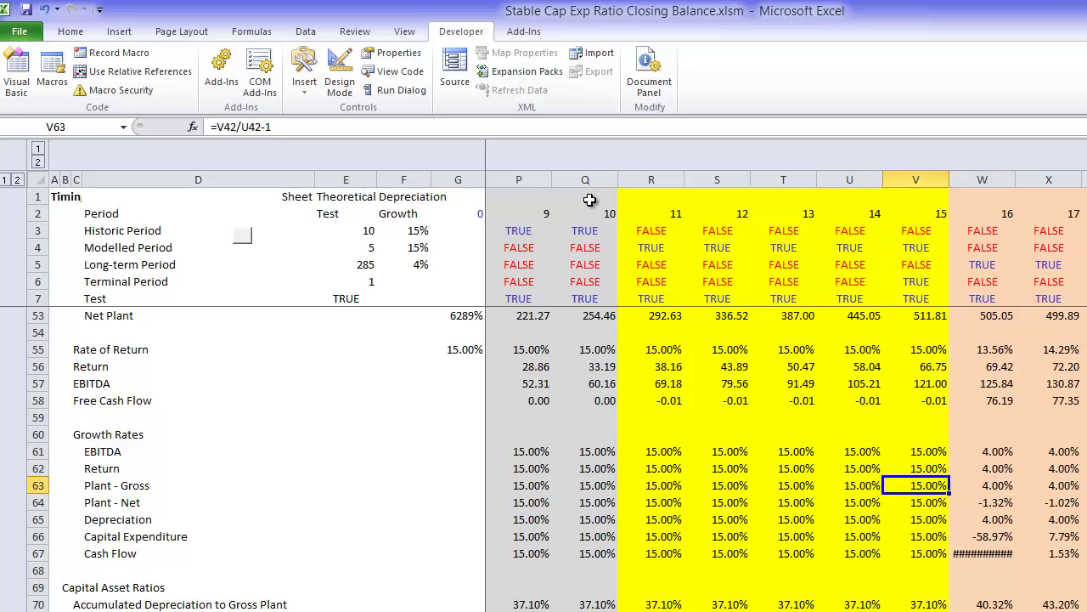
key(Right)
key(Right)
key(Up)
key(Left)
key(Down)
key(Down)
key(Up)
key(Down)
key(Down)
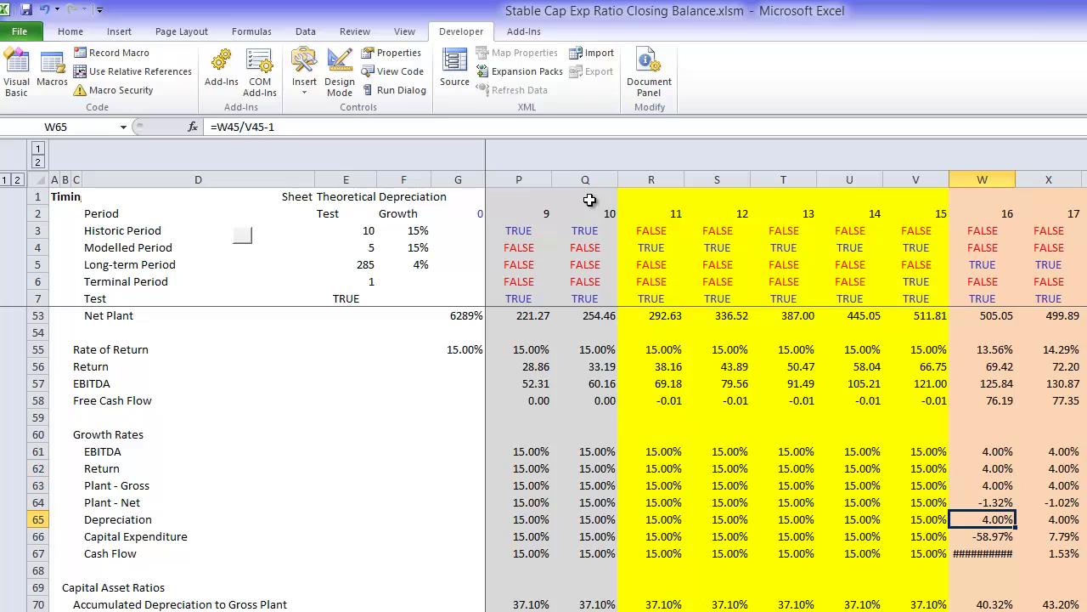
key(Left)
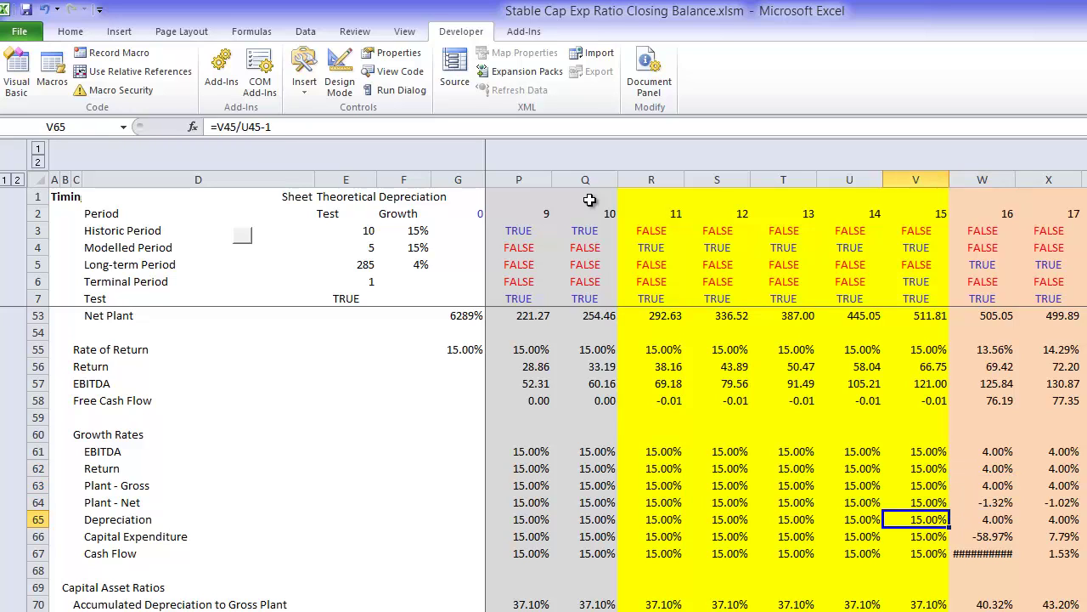
key(Right)
key(Right)
key(Right)
key(Right)
key(Right)
key(Right)
key(Right)
key(Right)
key(Right)
key(Right)
key(Left)
key(Left)
key(Left)
key(Left)
key(Left)
key(Left)
key(Left)
key(Left)
key(Left)
key(Left)
key(Left)
key(Left)
key(Left)
key(Left)
key(Left)
key(Left)
key(Left)
key(Left)
key(Left)
key(Left)
key(Home)
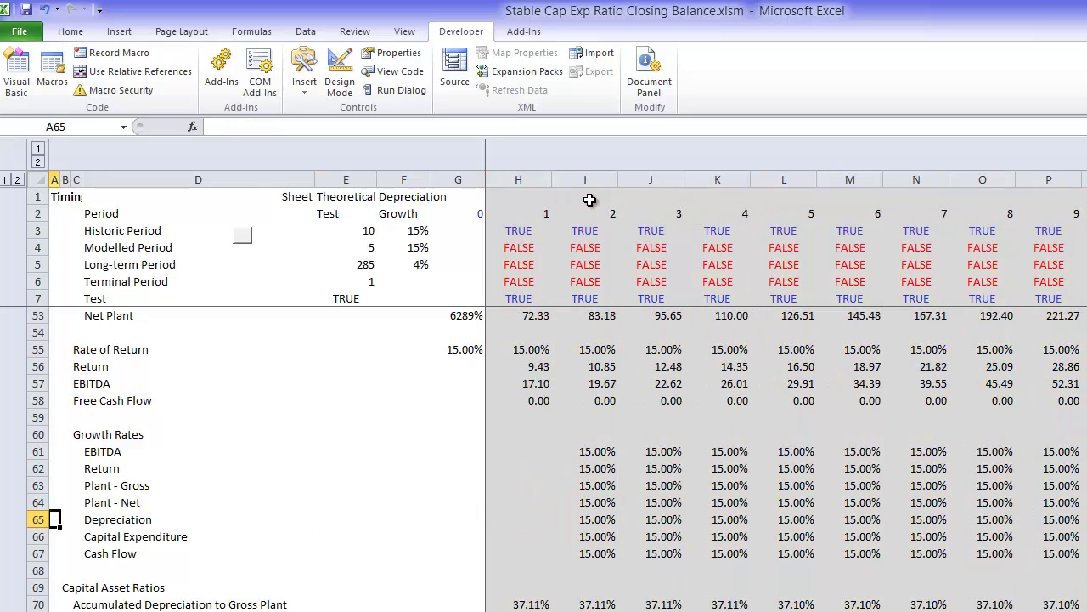
key(Down)
key(Down)
key(Down)
key(Down)
key(Down)
key(Down)
key(Up)
key(Up)
key(Right)
key(Right)
key(Right)
key(Right)
key(Right)
key(Right)
key(Right)
key(Right)
key(Right)
key(Right)
key(Right)
key(Right)
key(Right)
key(Right)
key(Right)
key(Right)
key(Right)
key(Right)
key(Right)
key(Right)
key(Down)
key(Down)
key(Left)
key(Up)
key(Left)
key(Down)
key(Down)
key(Down)
key(Down)
key(Down)
key(Down)
key(Down)
key(Up)
key(Down)
key(Down)
key(Down)
key(Down)
key(Up)
key(Down)
key(Up)
key(Up)
key(Down)
key(Down)
key(Down)
key(Left)
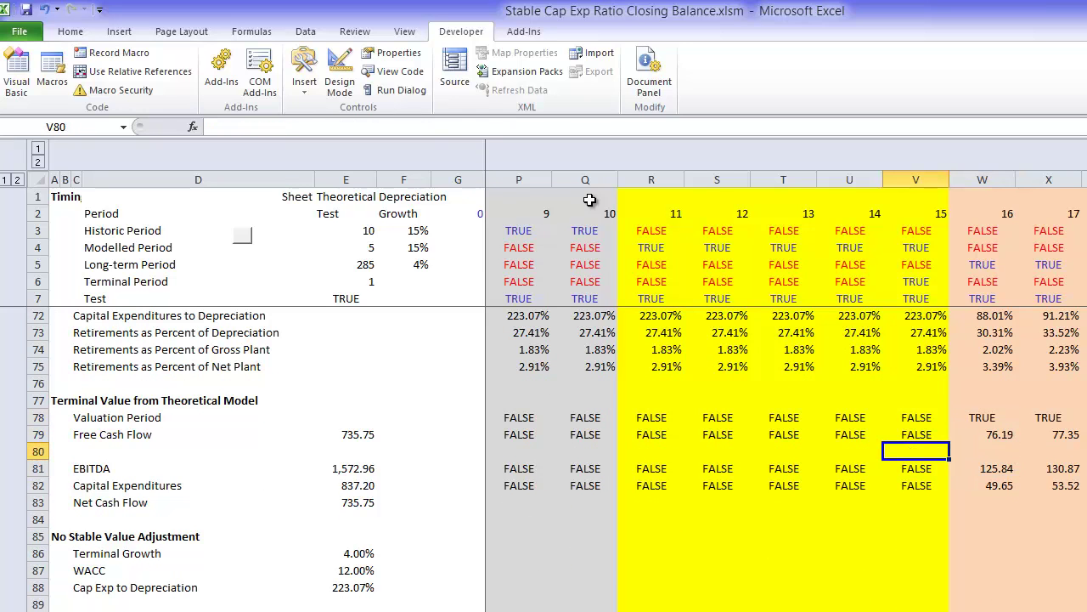
key(Right)
key(Right)
key(Right)
key(Right)
key(Right)
key(Right)
key(Right)
key(Right)
key(Right)
key(Right)
key(Right)
key(Right)
key(Right)
key(Right)
key(Right)
key(Right)
key(Right)
key(Right)
key(Right)
key(Right)
key(Right)
key(Right)
key(Right)
key(Right)
key(Right)
key(Right)
key(Right)
key(Right)
key(Right)
key(Right)
key(Right)
key(Right)
key(Right)
key(Right)
key(Right)
key(Right)
key(Right)
key(Right)
key(Right)
key(Right)
key(Left)
key(Left)
key(Left)
key(Left)
key(Left)
key(Left)
key(Left)
key(Left)
key(Left)
key(Left)
key(Left)
key(Left)
key(Left)
key(Left)
key(Left)
key(Left)
key(Left)
key(Left)
key(Left)
key(Left)
key(Left)
key(Left)
key(Left)
key(Left)
key(Left)
key(Left)
key(Left)
key(Left)
key(Left)
key(Left)
key(Left)
key(Left)
key(Left)
key(Left)
key(Left)
key(Left)
key(Left)
key(Left)
key(Left)
key(Left)
key(Right)
key(Right)
key(Right)
key(Right)
key(Right)
key(Right)
key(Right)
key(Right)
key(Right)
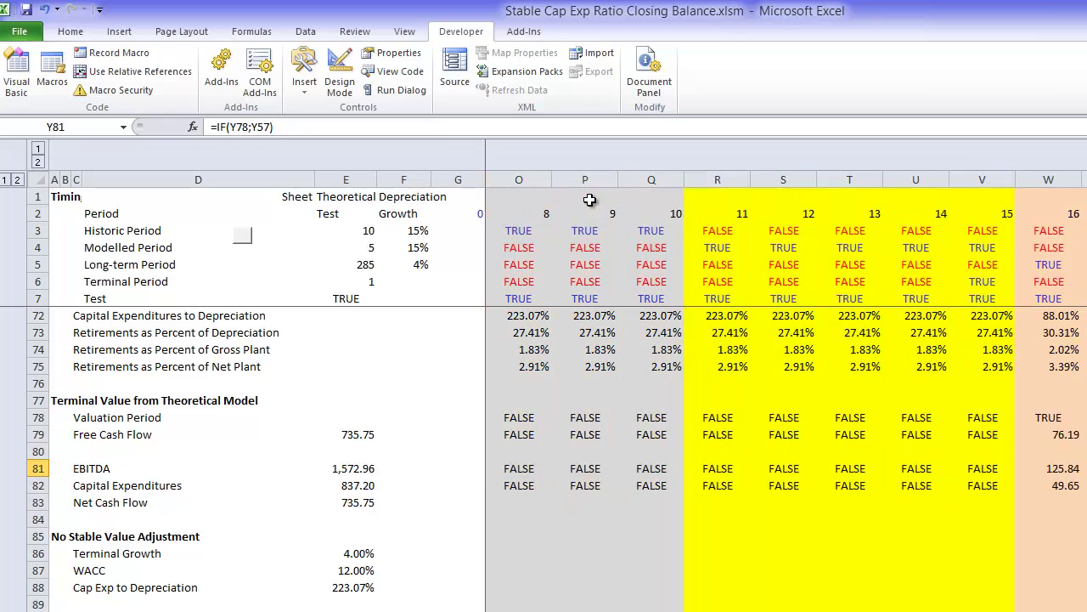
key(Right)
key(Down)
key(Left)
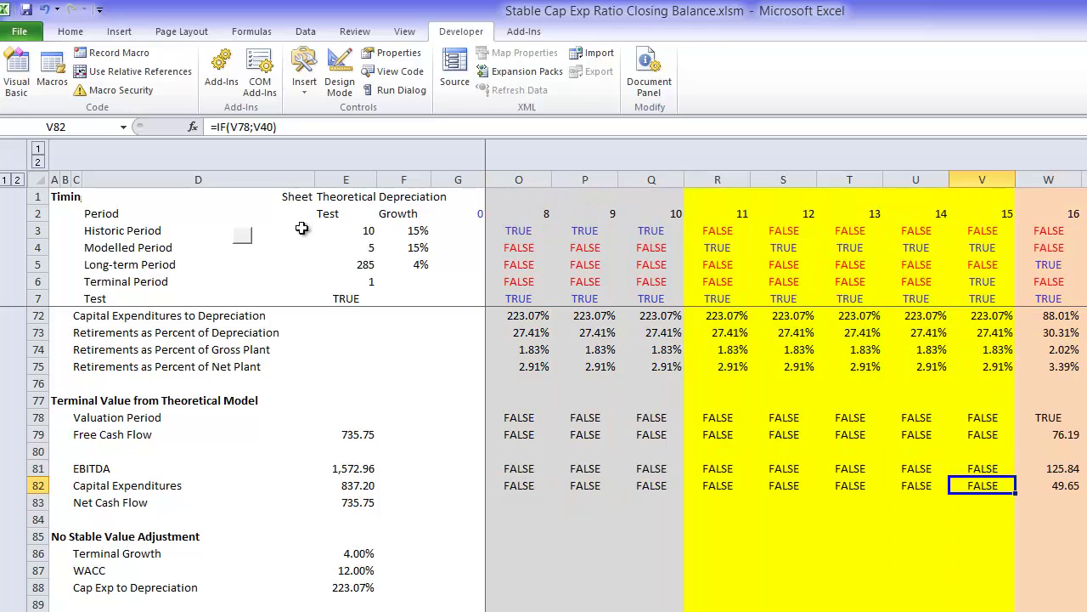
click(336, 484)
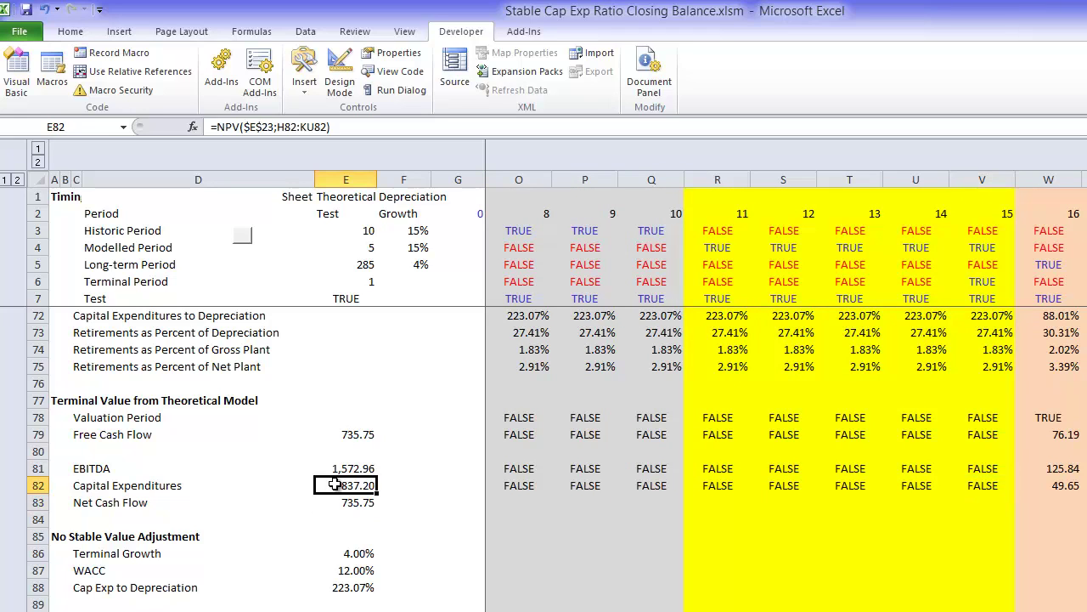
key(Up)
key(Up)
key(Up)
key(Up)
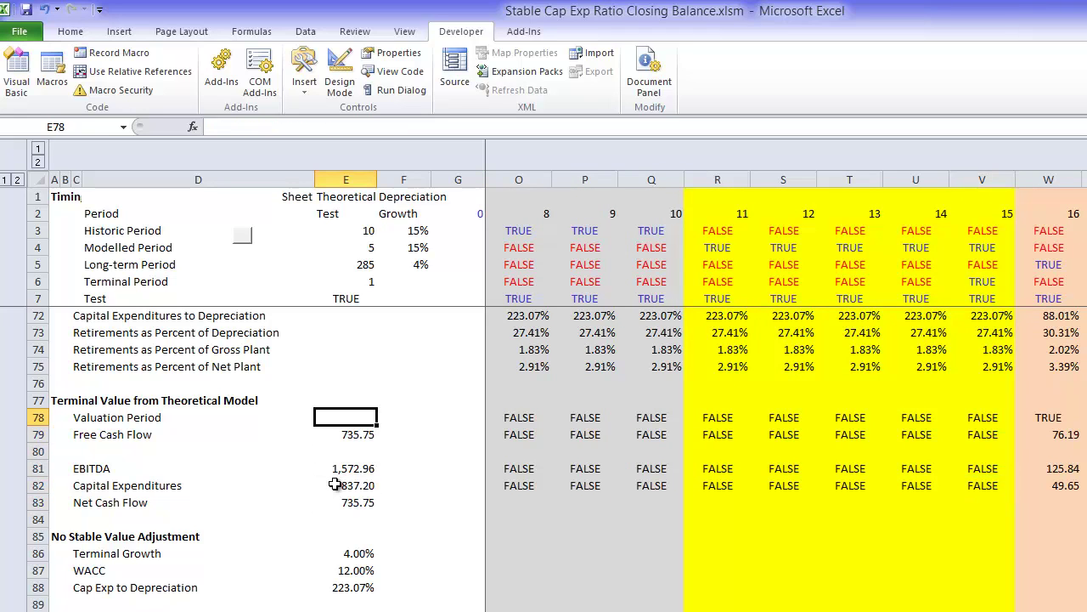
Insert a blank row above Valuation Period in the terminal value section
key(Down)
key(Left)
key(Left)
key(shift+space)
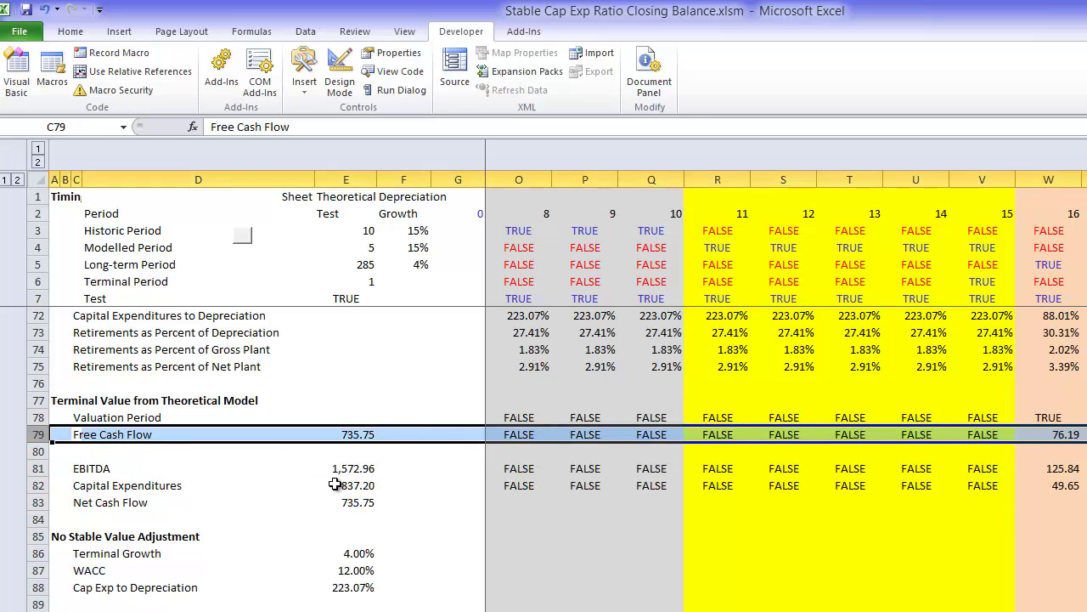
key(Up)
key(shift+space)
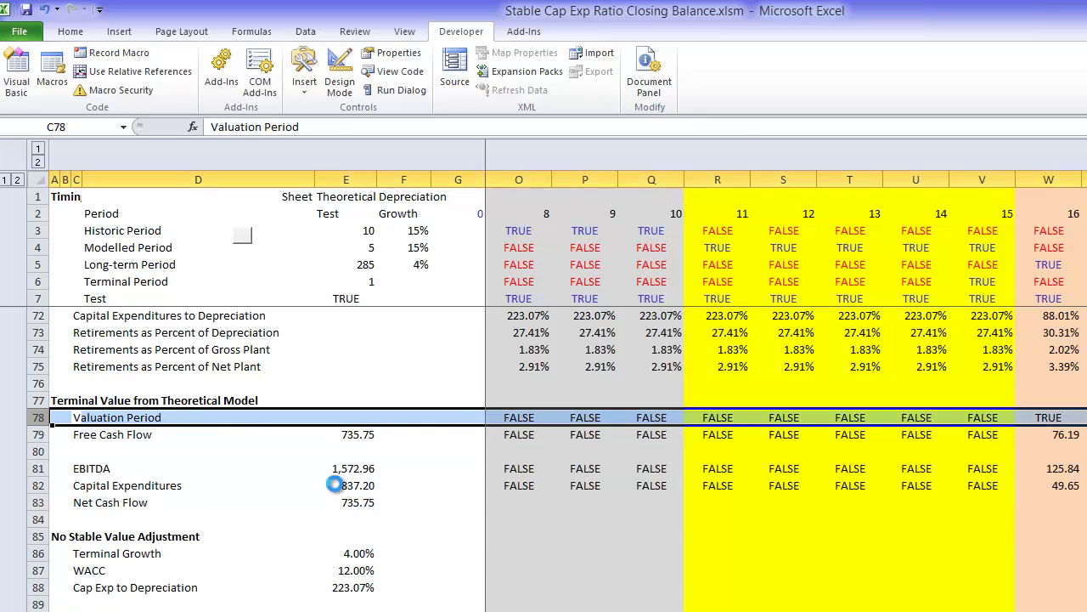
key(ctrl+shift+plus)
key(Down)
key(Up)
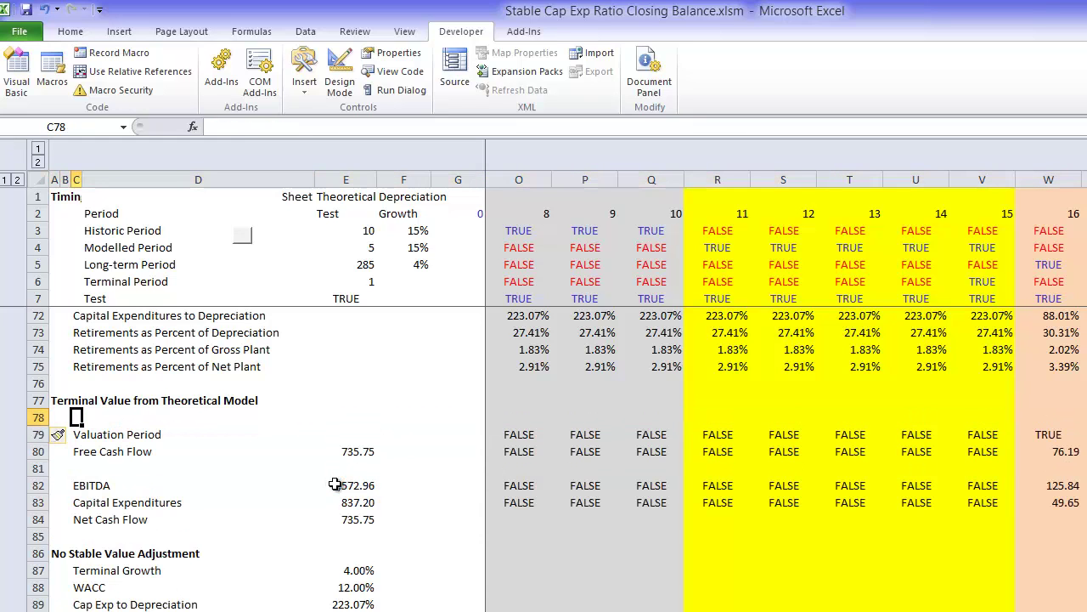
Label the new row WACC and link its value to the 12.00% input with =E23
text(WACC)
key(Tab)
key(Tab)
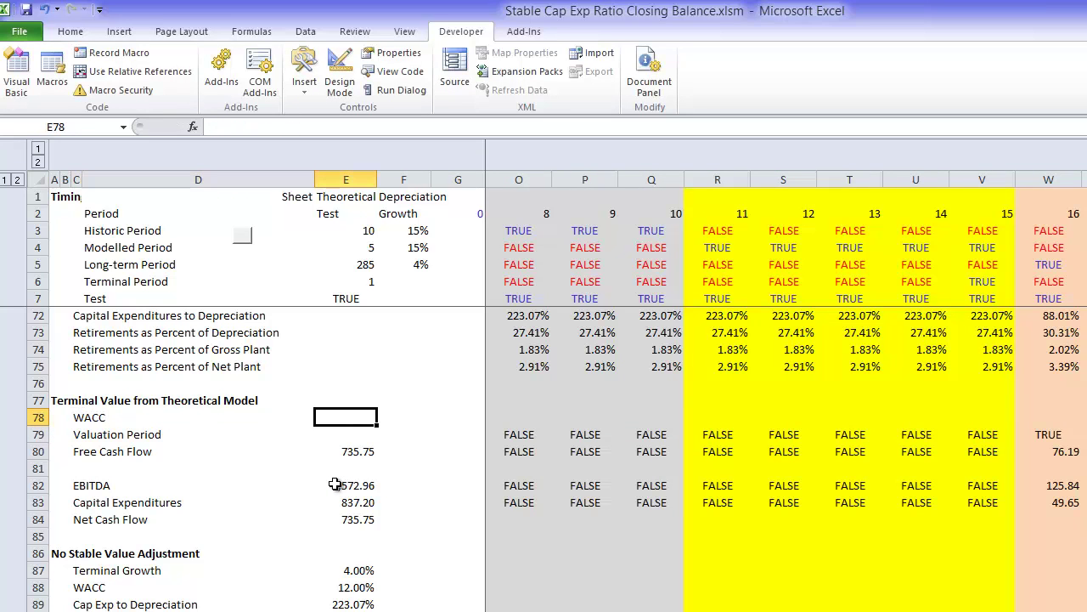
text(=)
key(Up)
key(Up)
key(Up)
key(Up)
key(Up)
key(Up)
key(Up)
key(Up)
key(Up)
key(Up)
key(Up)
key(Up)
key(Up)
key(Up)
key(Up)
key(Up)
key(Up)
key(Up)
key(Up)
key(Up)
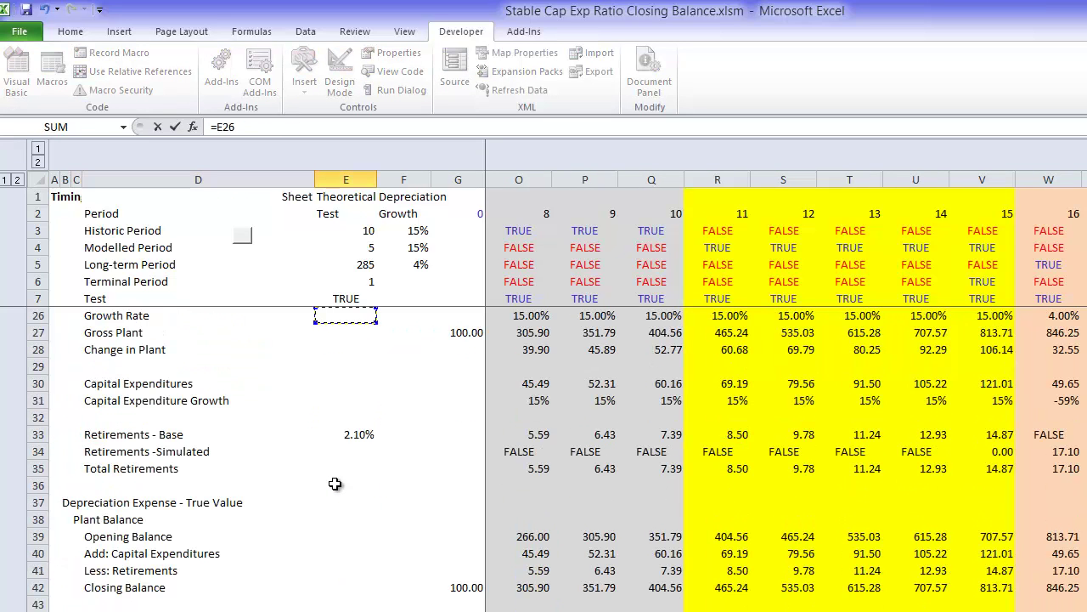
key(Down)
key(Down)
key(Down)
key(Down)
key(Down)
key(Down)
key(Down)
key(Down)
key(Down)
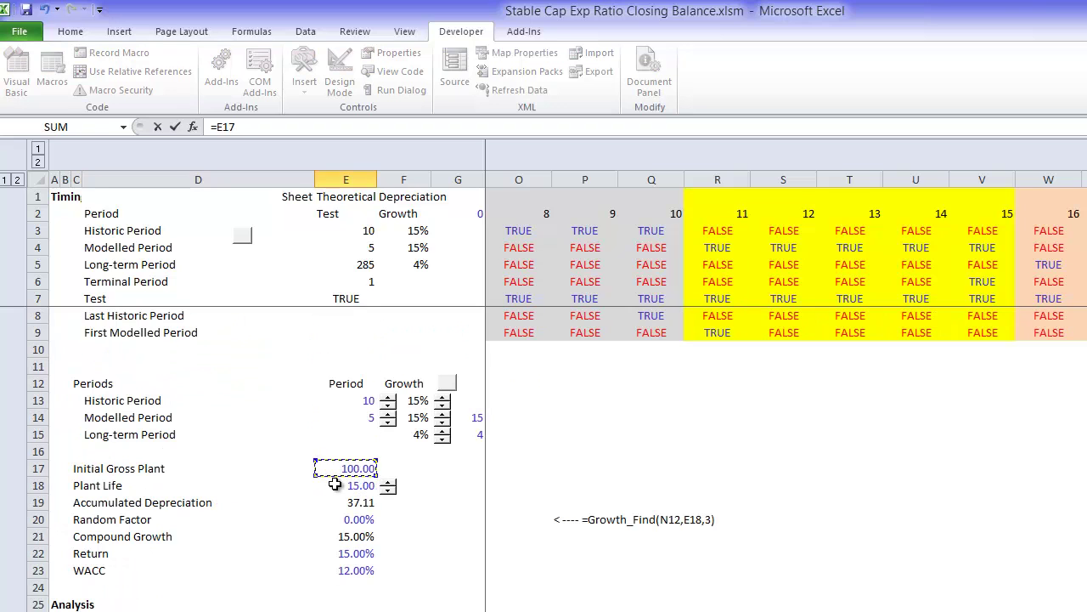
key(Down)
key(Down)
key(Down)
key(Down)
key(Down)
key(Down)
key(Return)
key(Down)
key(Down)
key(Down)
key(Down)
key(Down)
key(Down)
key(Down)
key(Down)
key(Down)
key(Down)
key(Down)
key(Down)
key(Down)
key(Down)
key(Down)
key(Down)
key(Down)
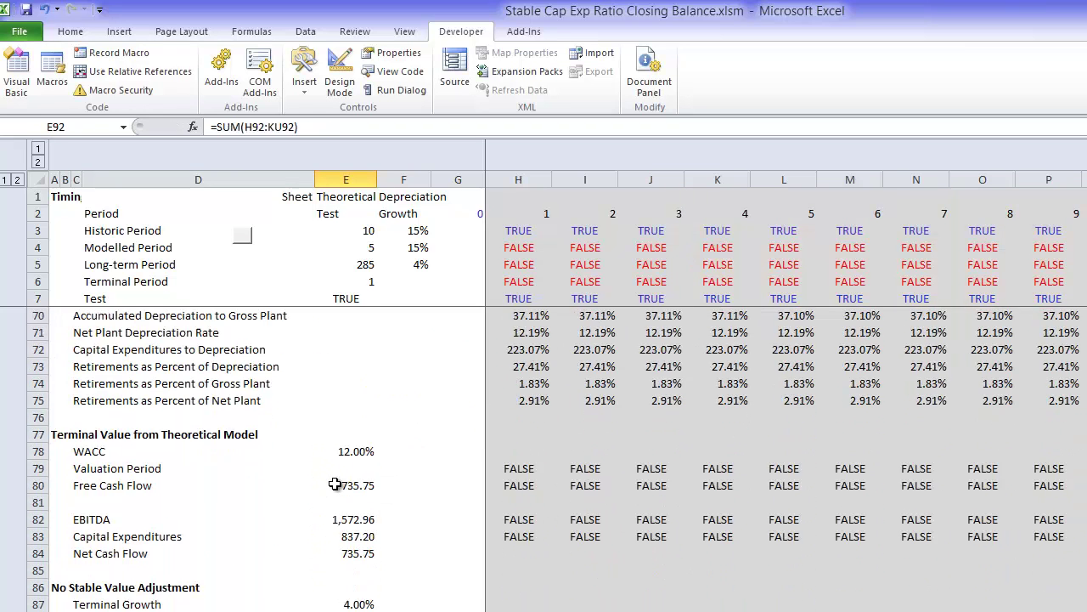
key(Down)
key(Down)
key(Down)
key(Down)
key(Down)
key(Down)
key(Down)
key(Down)
key(Down)
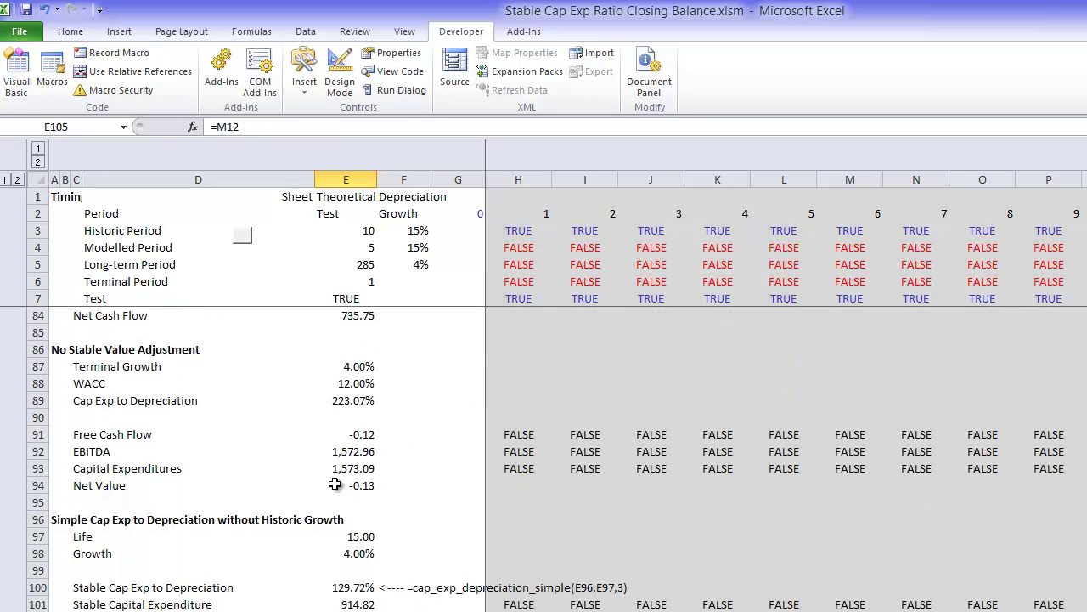
key(Up)
key(Up)
key(Up)
key(Up)
key(Up)
key(Up)
key(Up)
key(Up)
key(Up)
key(Up)
key(Up)
key(Up)
key(Up)
key(Up)
key(Up)
key(Up)
key(Up)
key(Up)
key(Up)
key(Down)
key(Down)
key(Down)
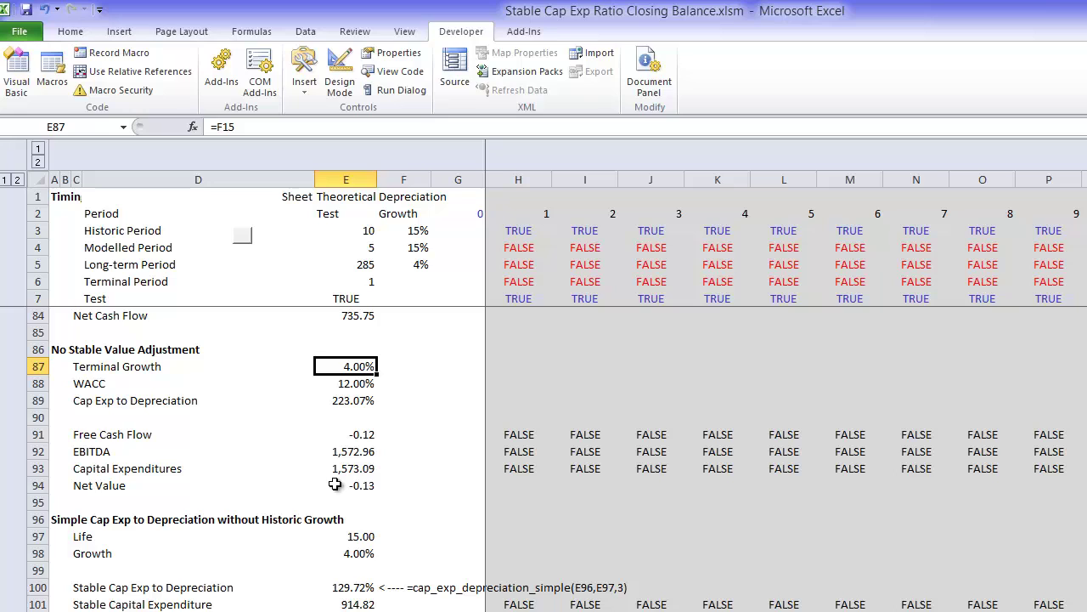
key(Down)
key(Down)
key(Down)
key(Down)
key(Down)
key(Up)
key(Right)
key(Right)
key(Right)
key(Right)
key(Right)
key(Right)
key(Right)
key(Right)
key(Right)
key(Right)
key(Right)
key(Right)
key(Right)
key(Right)
key(Right)
key(Right)
key(Right)
key(Right)
key(Right)
key(Right)
key(Left)
key(Left)
key(Left)
key(Left)
key(Left)
key(Left)
key(Left)
key(Left)
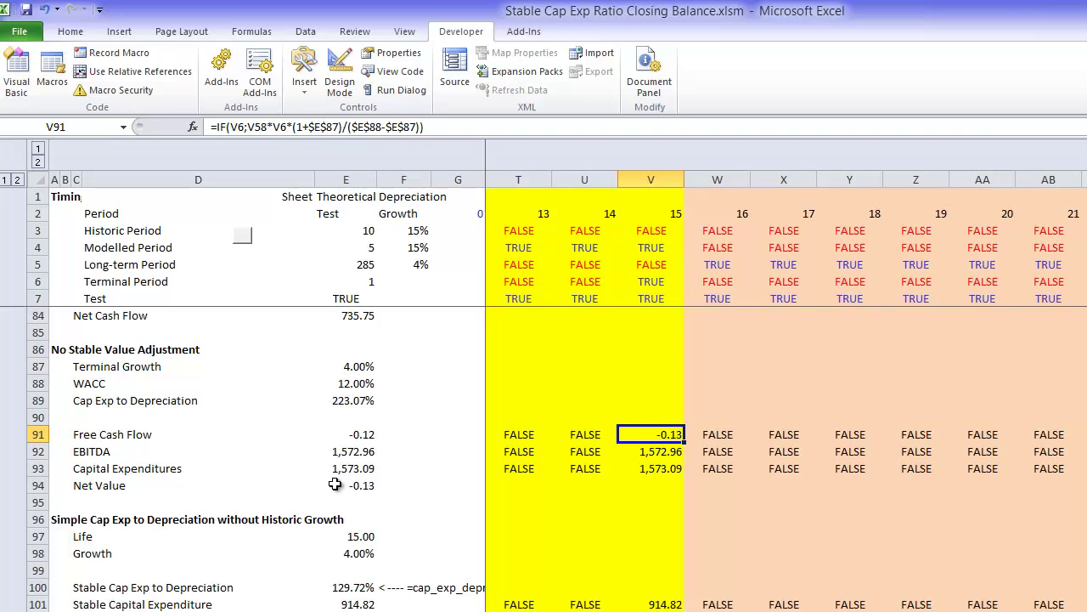
key(Down)
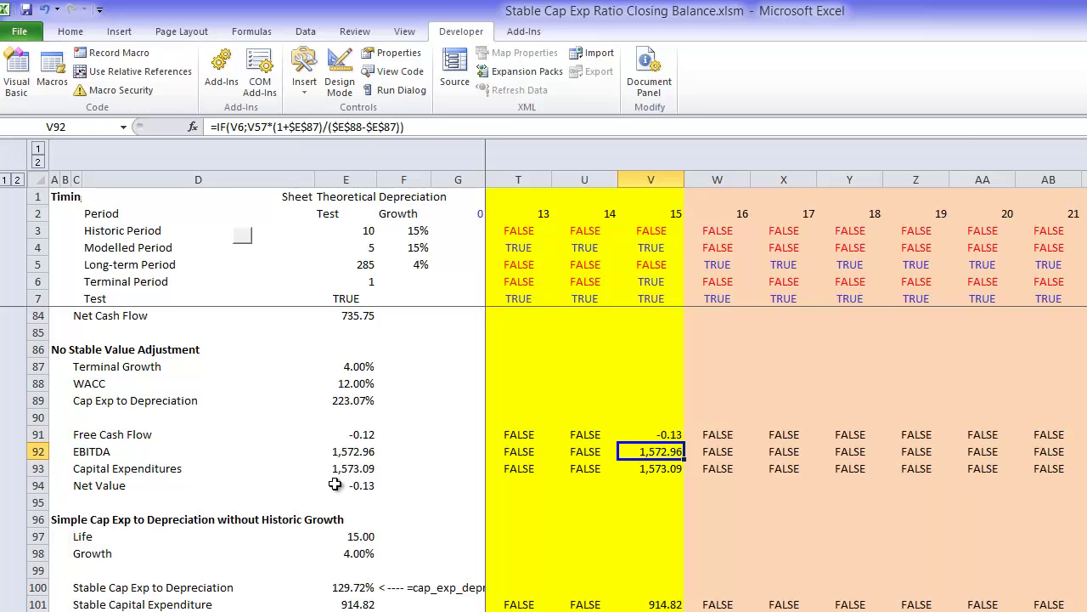
key(F2)
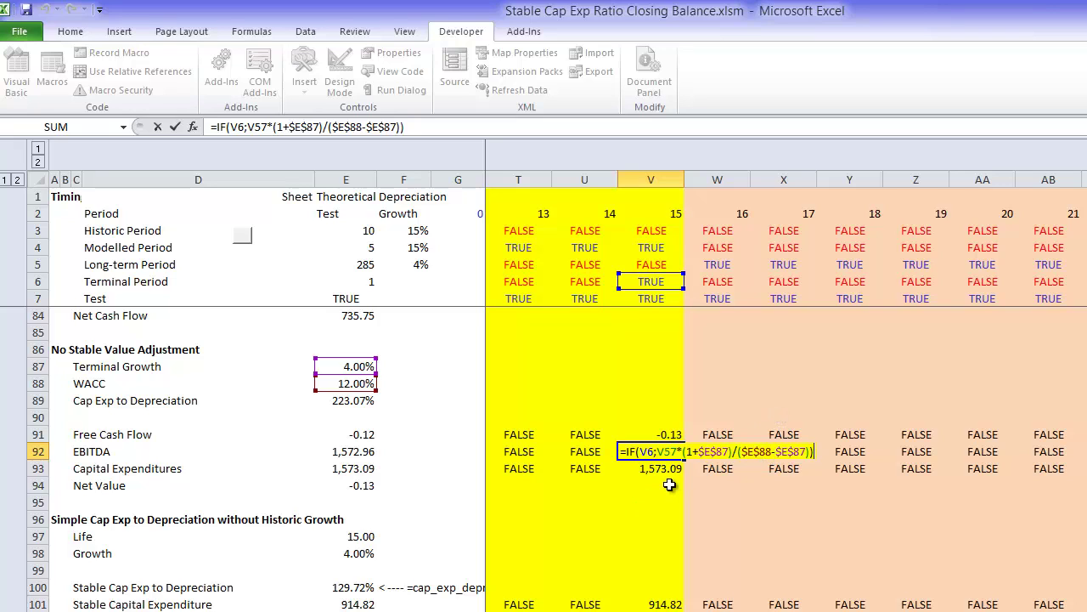
key(Return)
key(F2)
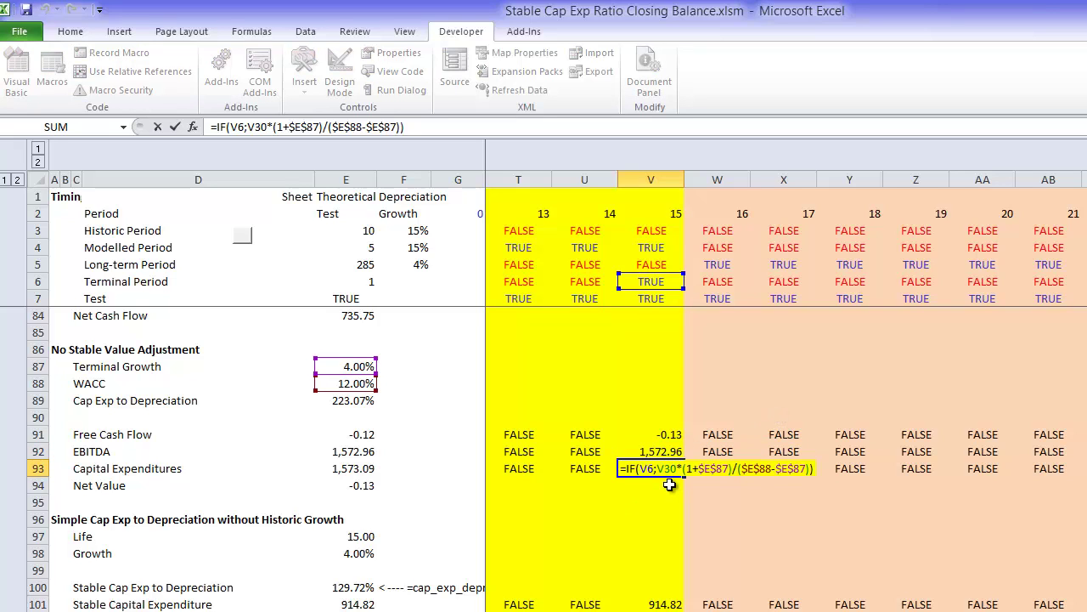
key(Escape)
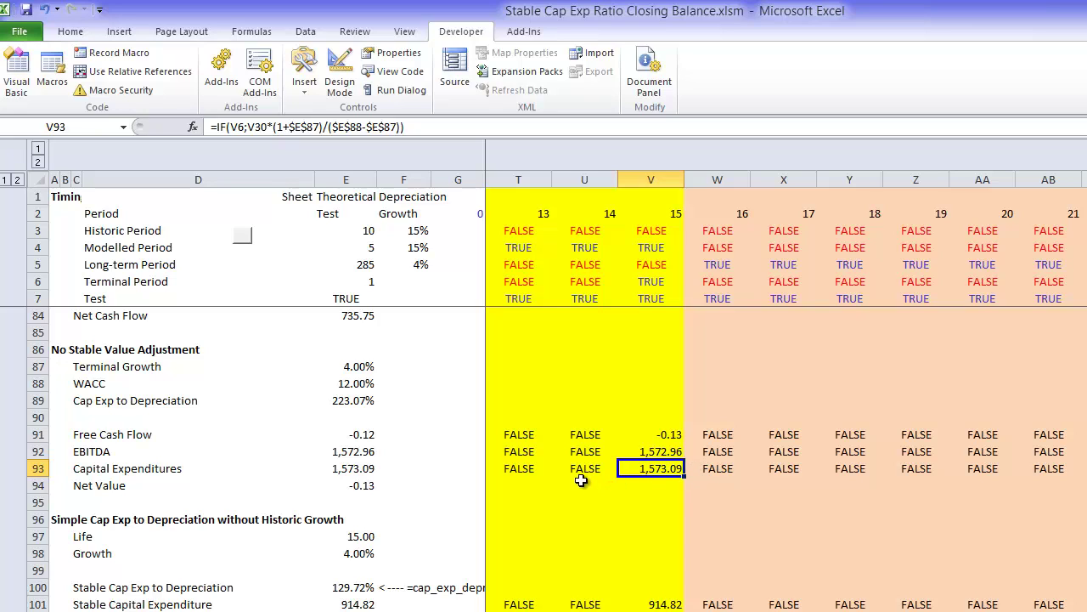
key(ctrl+Page_Up)
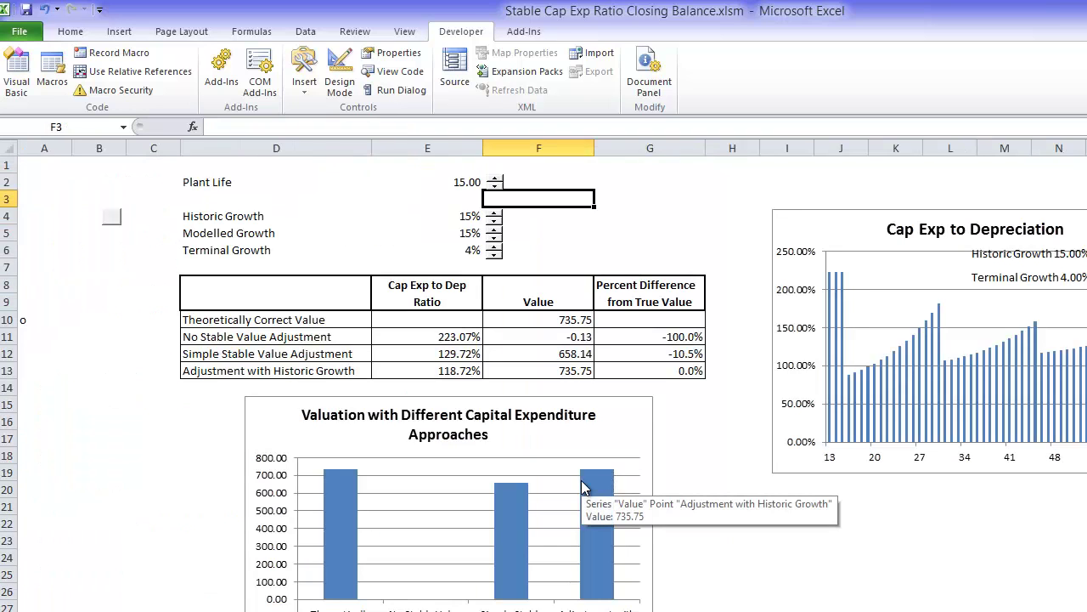
key(Down)
key(Down)
key(Down)
key(Down)
key(Down)
key(Down)
key(Down)
key(Left)
key(Right)
key(Right)
key(Left)
key(Left)
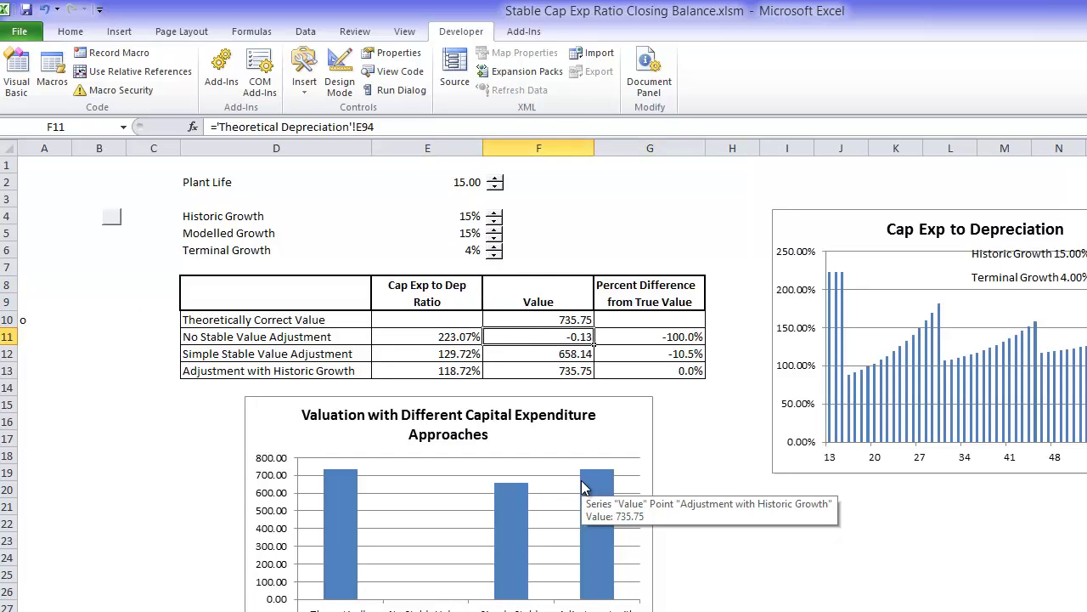
key(Right)
key(Right)
key(Left)
key(Left)
key(Right)
key(Left)
key(Right)
key(Up)
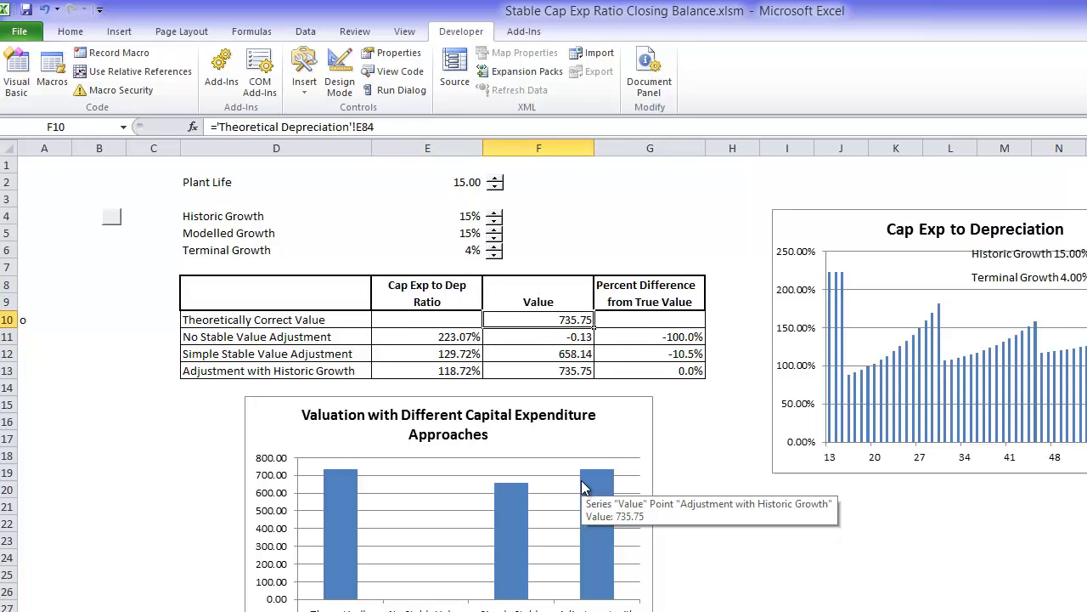
key(Down)
key(Left)
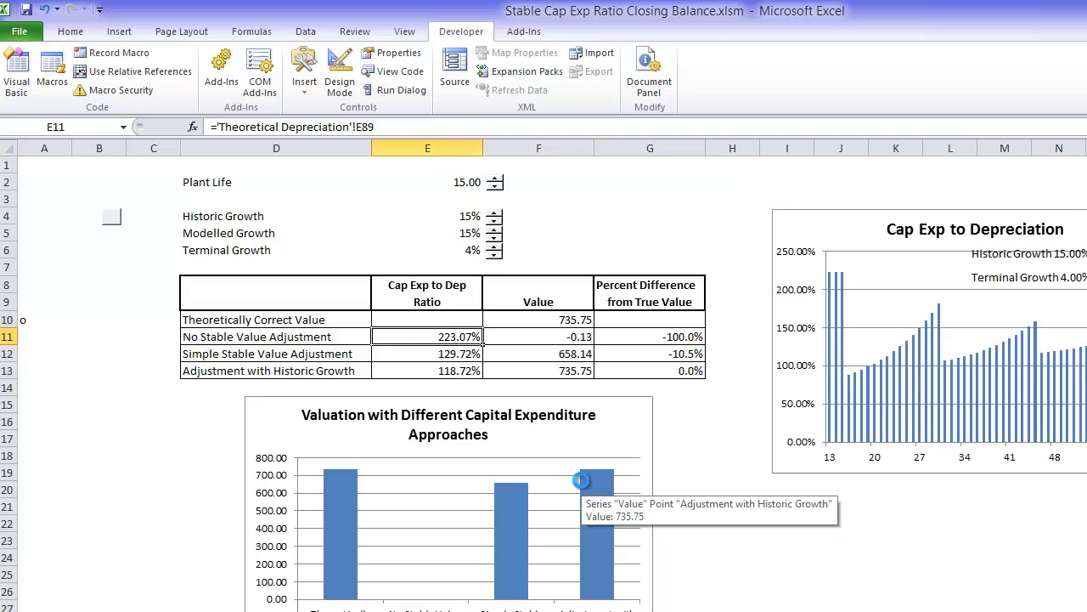
key(ctrl+Page_Down)
key(ctrl+Page_Down)
key(ctrl+Page_Down)
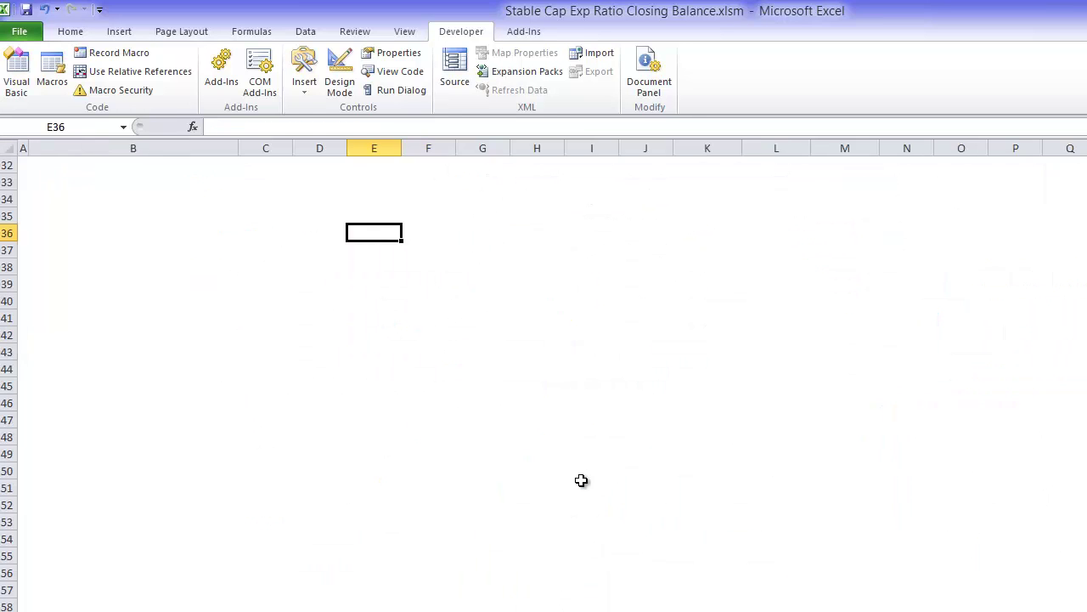
key(ctrl+Page_Down)
Update the note beside E100 so it cites E97,E98
key(Left)
key(Left)
key(Left)
key(Left)
key(Left)
key(Left)
key(Left)
key(Left)
key(Left)
key(Left)
key(Left)
key(Left)
key(Left)
key(Left)
key(Left)
key(Left)
key(Left)
key(Left)
key(Left)
key(Left)
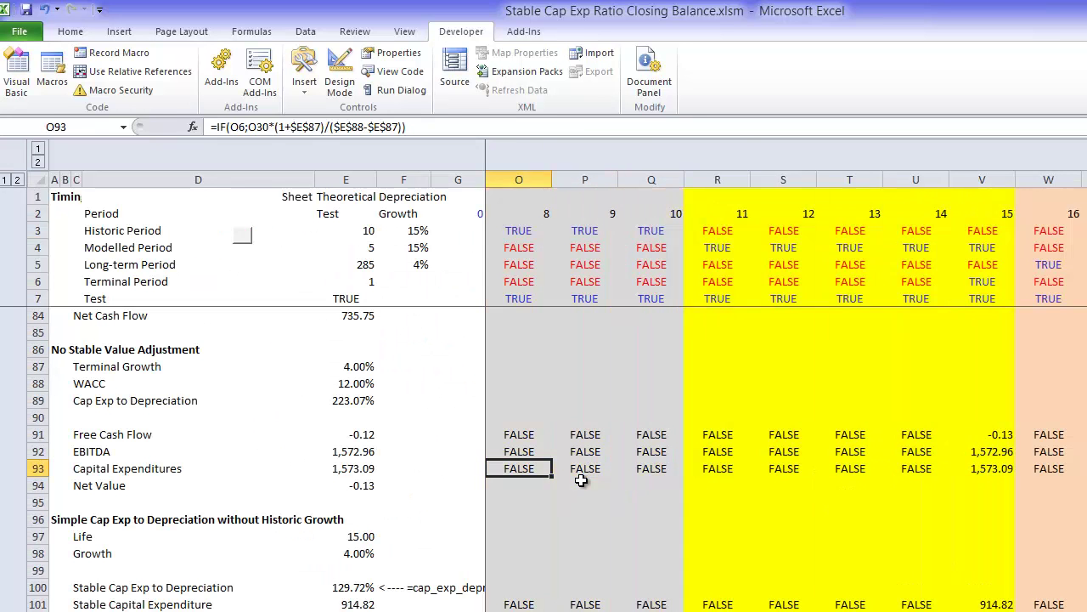
key(Down)
key(Down)
key(Down)
key(Down)
key(Down)
key(Down)
key(Down)
key(Down)
key(Down)
key(Down)
key(Down)
key(Down)
key(Down)
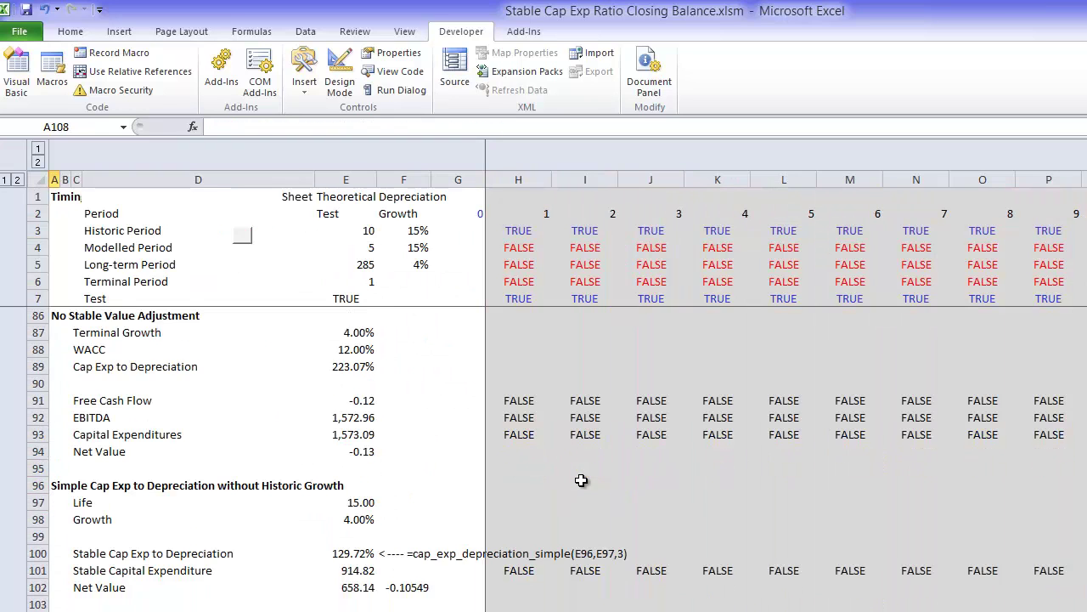
key(Up)
key(Up)
key(Up)
key(Up)
key(Up)
key(Right)
key(Right)
key(Right)
key(Right)
key(Up)
key(F2)
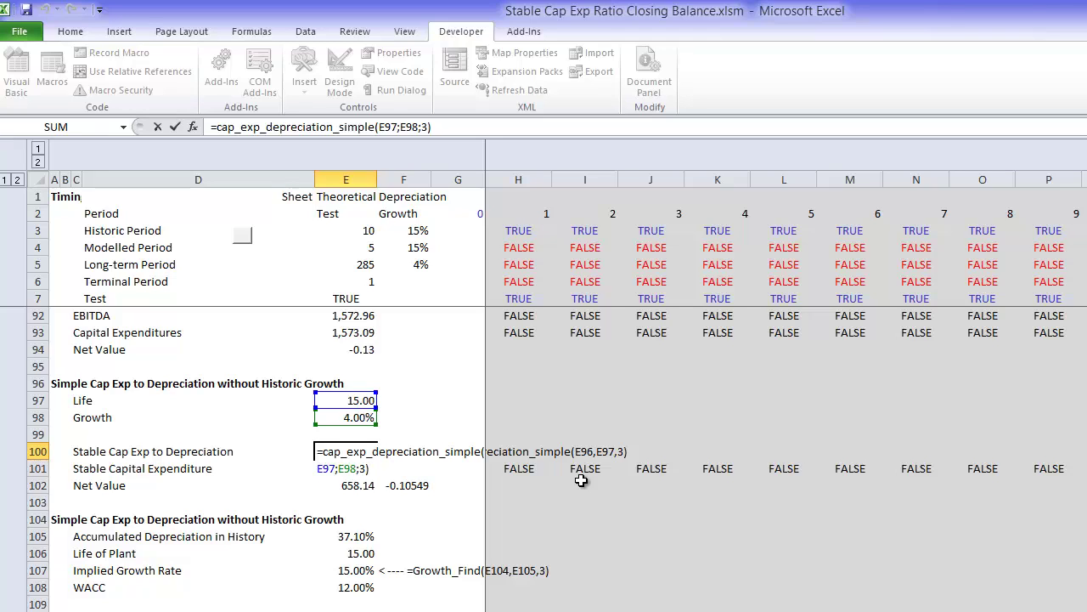
key(Return)
Show E100's cap_exp_depreciation_simple arguments: Life 15, Growth 0.04, Timing_code 3, giving 129.72%
key(Up)
key(F2)
click(194, 127)
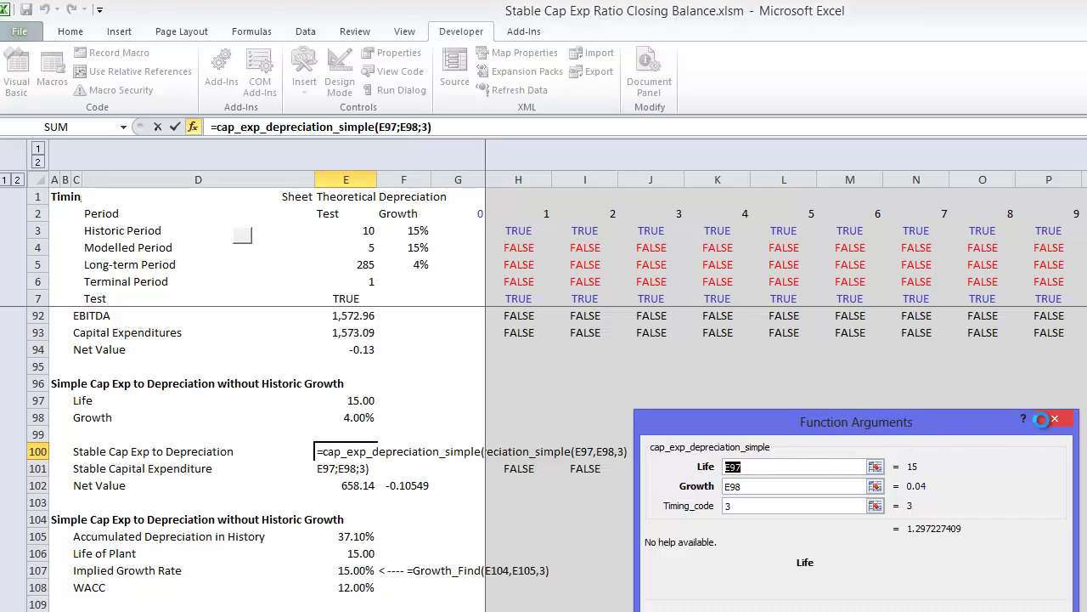
Close the argument breakdown and review the other workbook's plant balance labels
click(1054, 418)
click(452, 382)
key(ctrl+n)
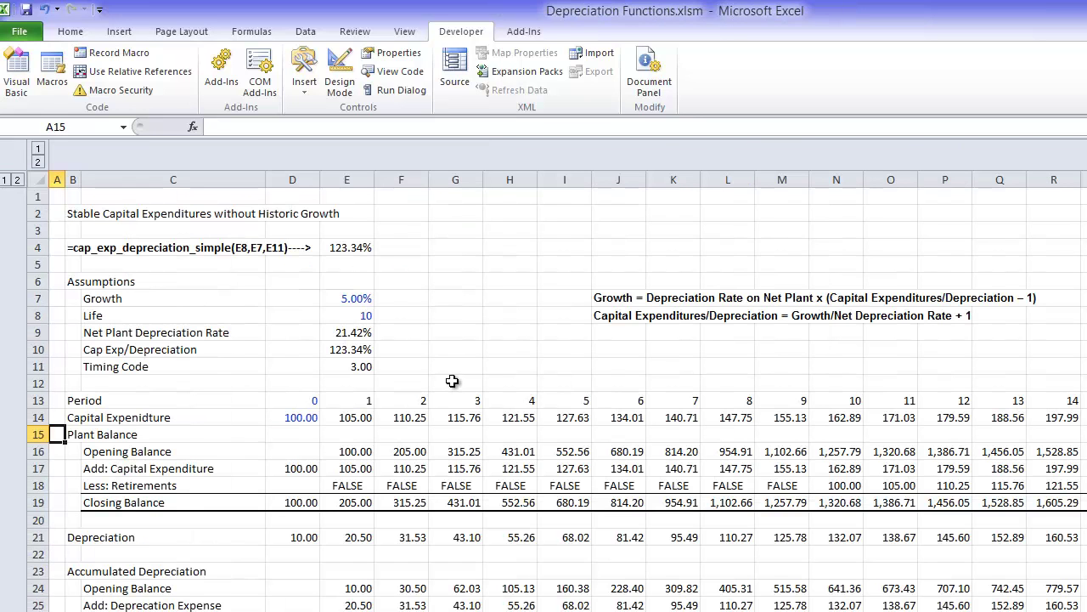
key(Down)
key(Down)
key(Up)
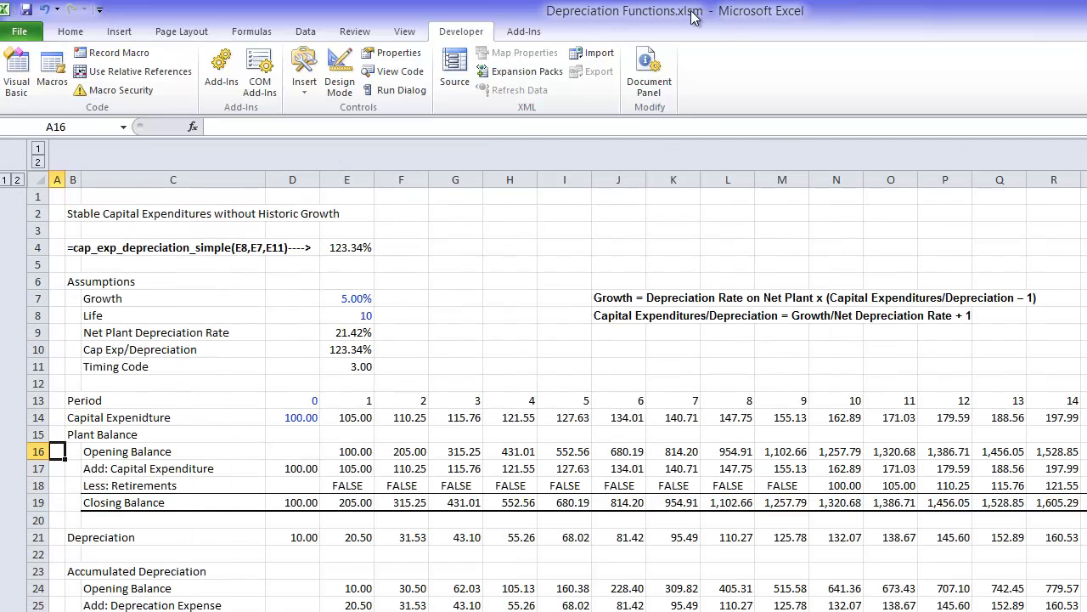
click(259, 502)
key(Up)
key(Up)
key(Up)
key(Up)
key(Up)
key(Up)
Review the Capital Expenditure row across its periods
key(Up)
key(Up)
key(Up)
key(Down)
key(Down)
key(Down)
key(Down)
key(Down)
key(Up)
key(Right)
key(Right)
key(Right)
key(Right)
key(Right)
key(Right)
key(Right)
key(Right)
key(Right)
key(Right)
key(Right)
key(Right)
key(Right)
key(Right)
key(Right)
key(Right)
key(Right)
key(Right)
key(Right)
key(Right)
key(Left)
key(Left)
key(Left)
key(Left)
key(Left)
key(Left)
key(Left)
key(Left)
key(Left)
key(Left)
key(Left)
key(Home)
key(Down)
key(Down)
key(Right)
key(Right)
key(Right)
key(Right)
key(Down)
key(Down)
key(Down)
key(Down)
key(Down)
key(Down)
key(Down)
key(Down)
key(Down)
key(Down)
key(Down)
key(Down)
key(Down)
key(Down)
key(Down)
key(Down)
key(Down)
key(Down)
key(Down)
key(Down)
key(Up)
key(Up)
key(Up)
key(Up)
key(Up)
key(Up)
key(Up)
key(Up)
key(Up)
key(Up)
key(Up)
key(Up)
key(Up)
key(Up)
key(Up)
key(Up)
Check E18's retirements formula, then enter =O17/O21 in O31, giving 1.2334
key(F2)
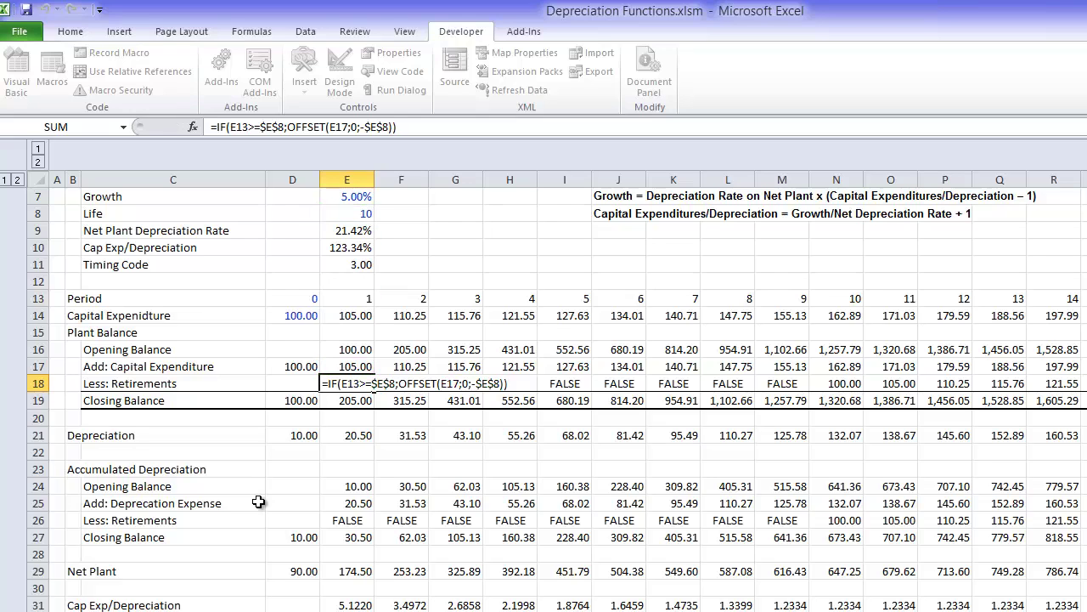
key(Escape)
key(Down)
key(Down)
key(Down)
key(Down)
key(Down)
key(Down)
key(Down)
key(Down)
key(Down)
key(Down)
key(Right)
key(Right)
key(Right)
key(Left)
key(Right)
key(Right)
key(Right)
key(Right)
key(Right)
key(Right)
key(Right)
key(Right)
key(Down)
key(Down)
key(Down)
key(Down)
key(Down)
key(Down)
key(Down)
key(Down)
key(Down)
key(Down)
key(Down)
key(Down)
key(Down)
key(Down)
key(Down)
key(Up)
key(Up)
key(Up)
key(Up)
key(Up)
key(Up)
key(Up)
key(Up)
key(Up)
key(Up)
text(=O17/O21)
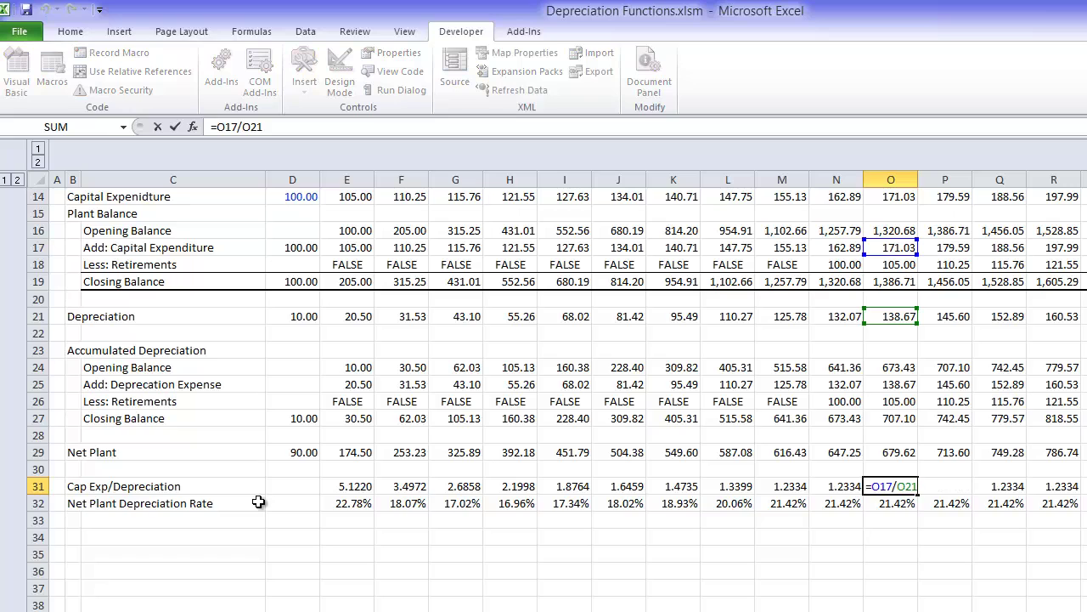
key(Return)
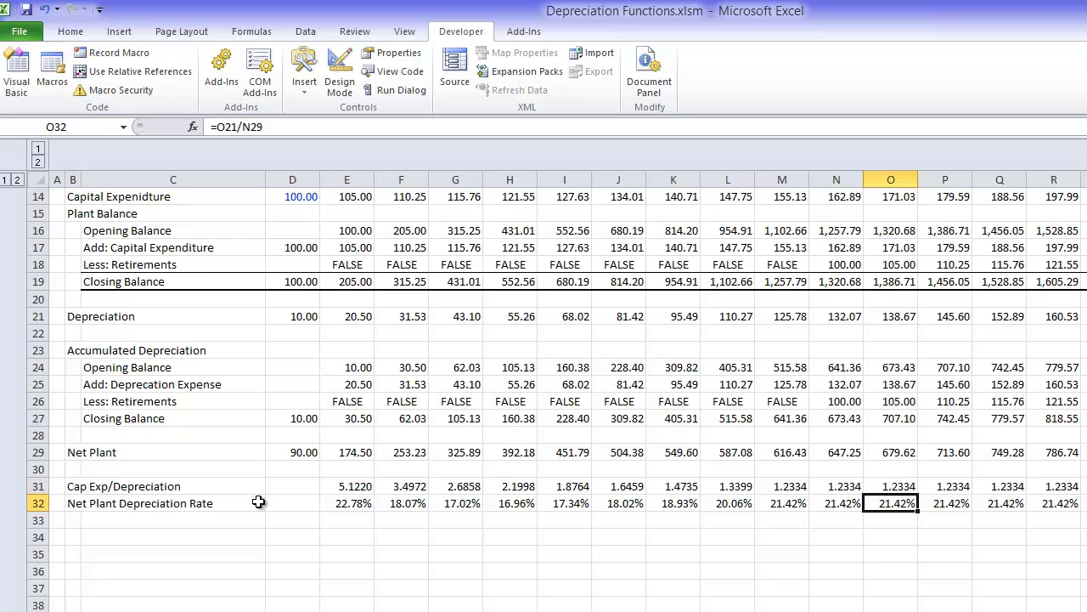
Recheck E4's cap_exp_depreciation_simple formula, still returning 123.34%
key(Right)
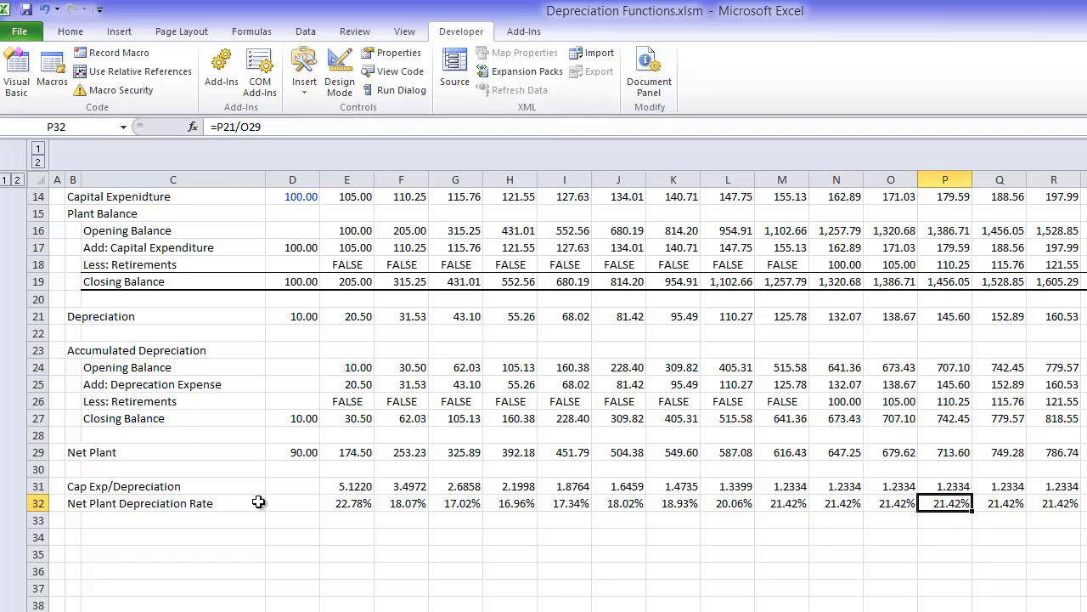
key(Left)
key(Left)
key(Left)
key(Left)
key(Left)
key(Left)
key(Left)
key(Left)
key(Left)
key(Left)
key(Left)
key(Left)
key(Left)
key(Left)
key(Left)
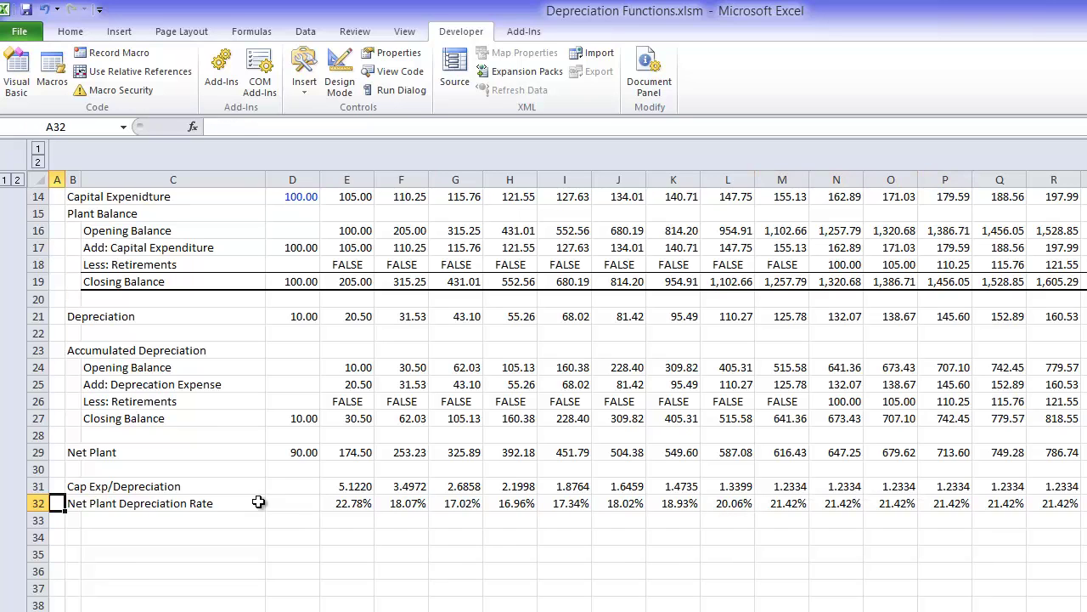
key(ctrl+Up)
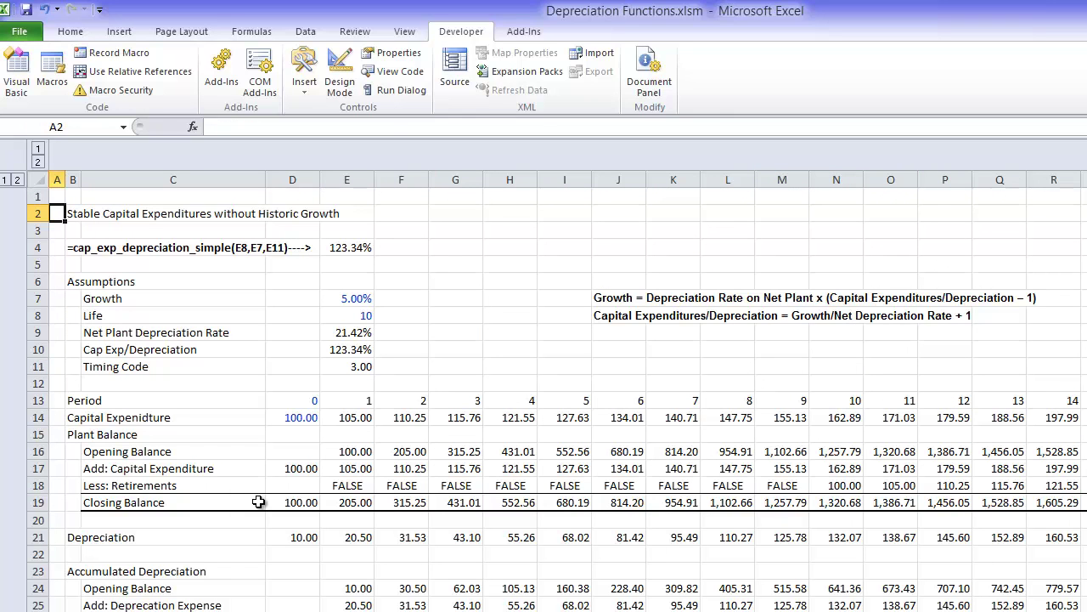
key(Down)
key(Right)
key(Right)
key(Right)
key(Down)
key(Right)
key(F2)
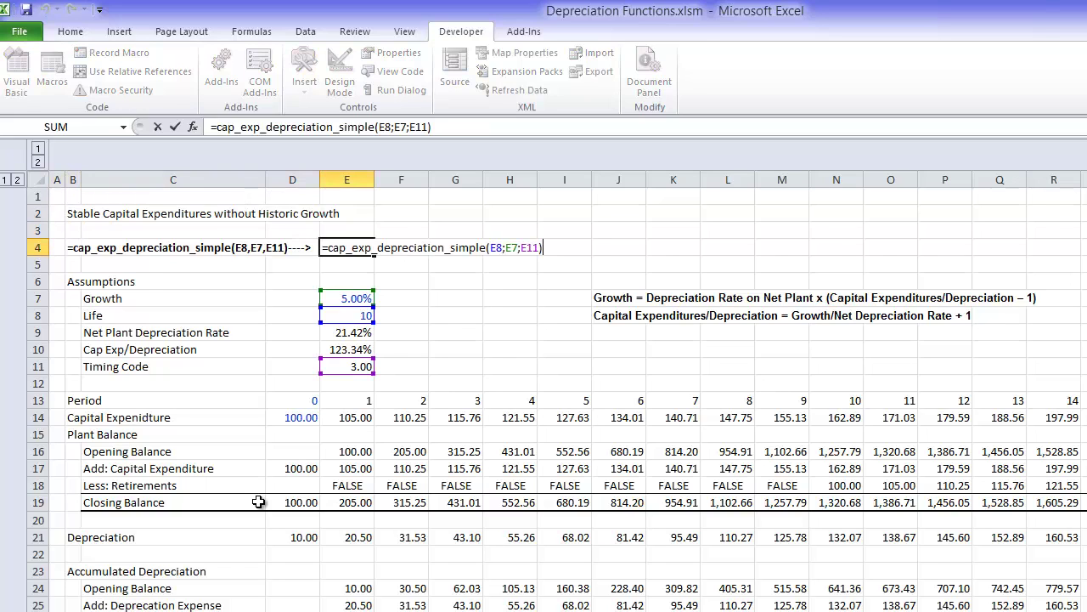
key(Return)
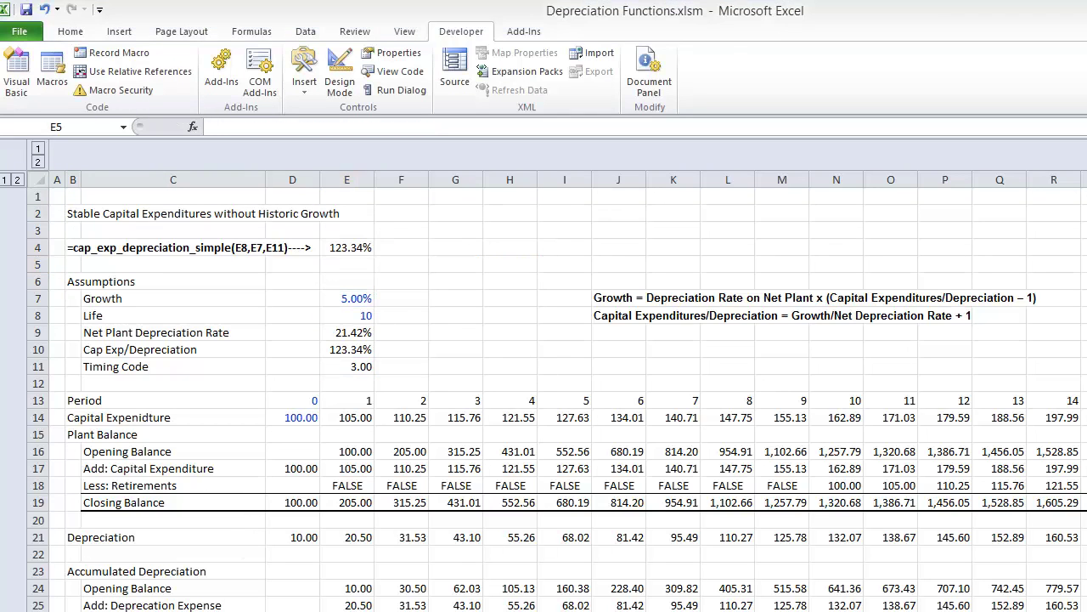
Open the VBA editor and scroll Module1 through stable_capexp, find_growth and cap_exp_depreciation_simple
click(646, 604)
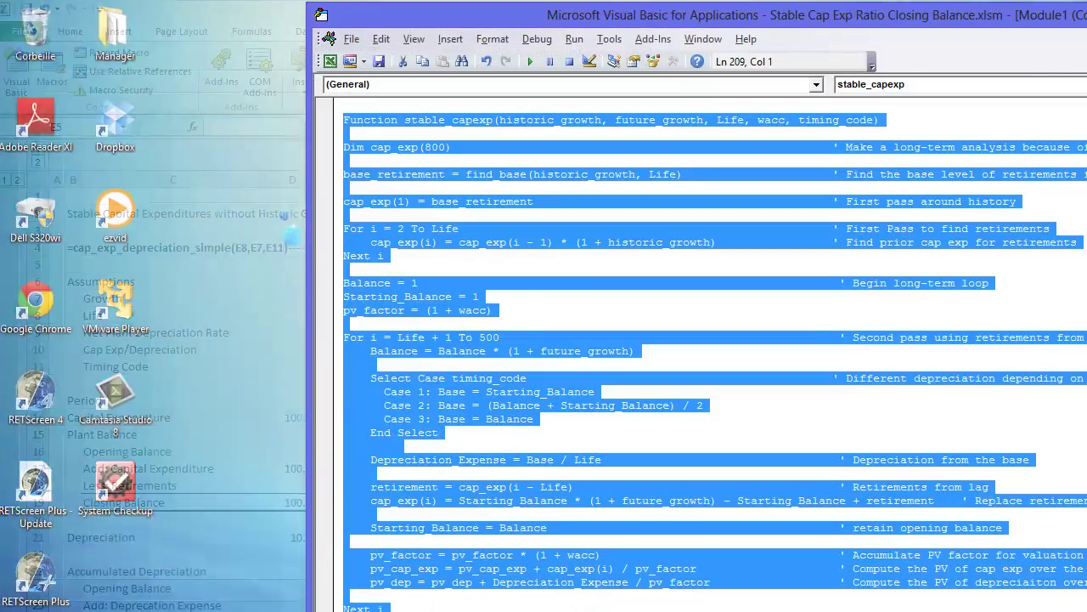
click(478, 265)
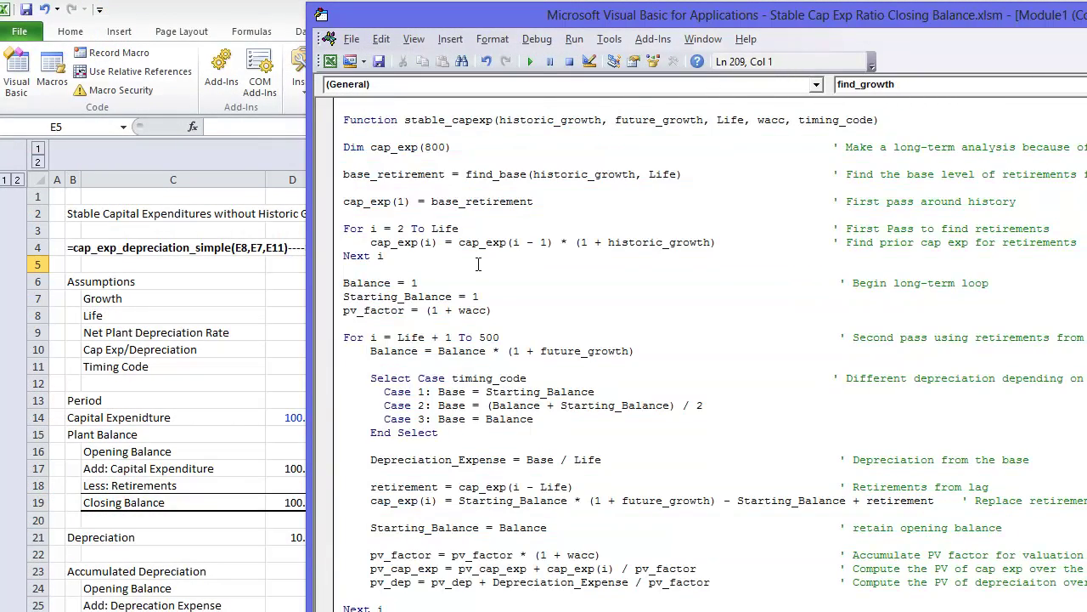
scroll(478, 264, down, 11)
scroll(479, 264, down, 14)
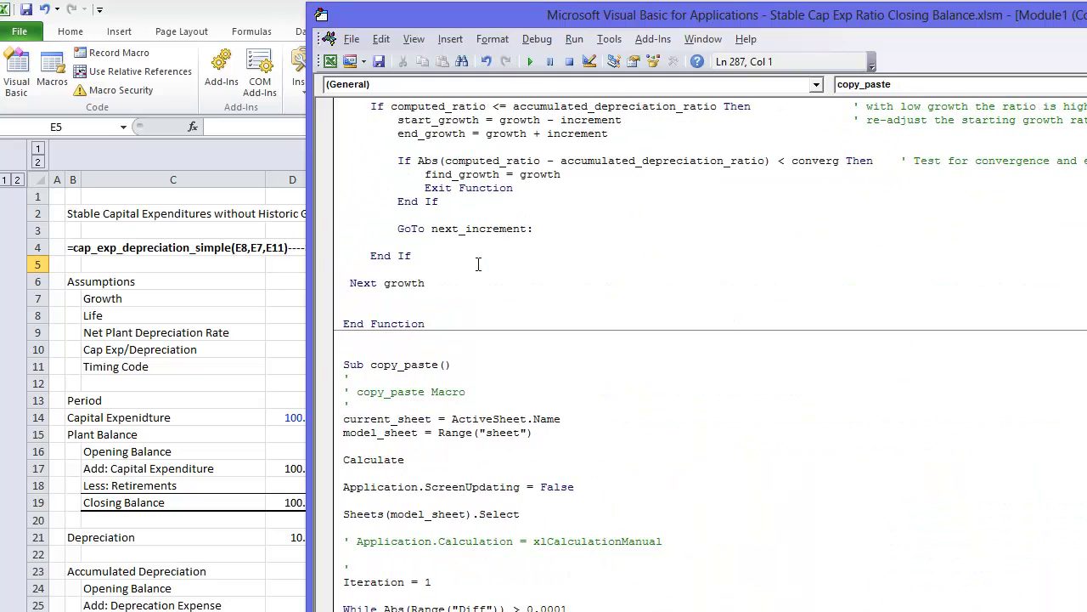
scroll(478, 264, up, 20)
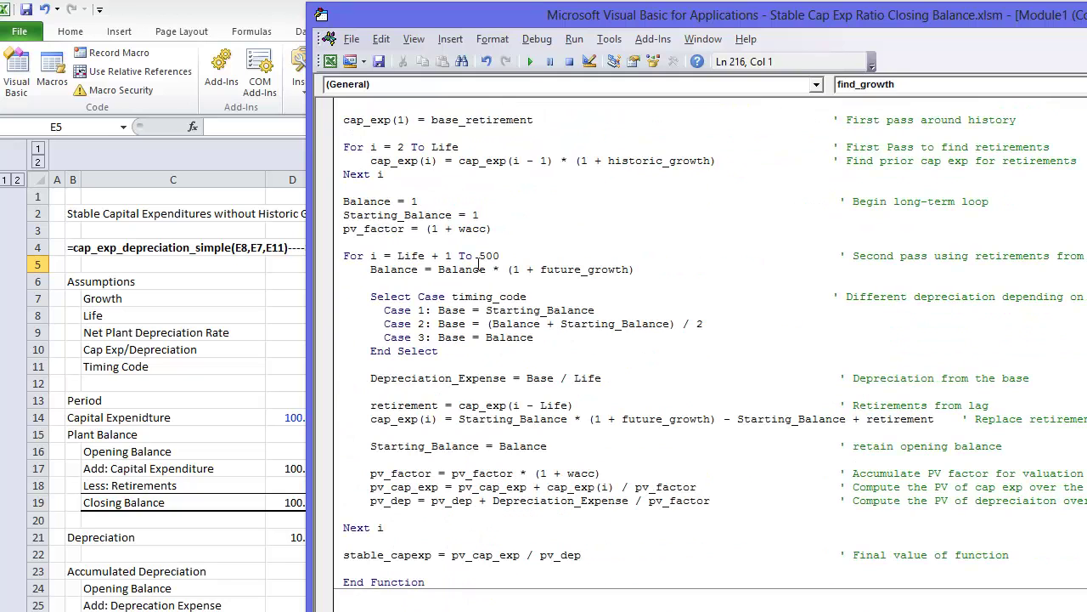
scroll(479, 265, up, 14)
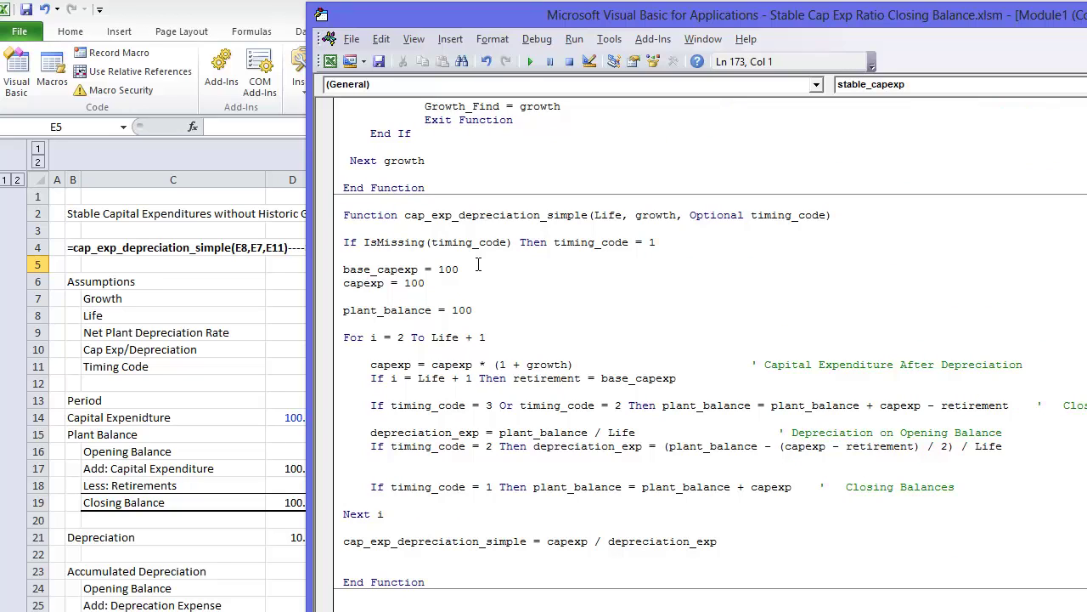
scroll(478, 265, down, 2)
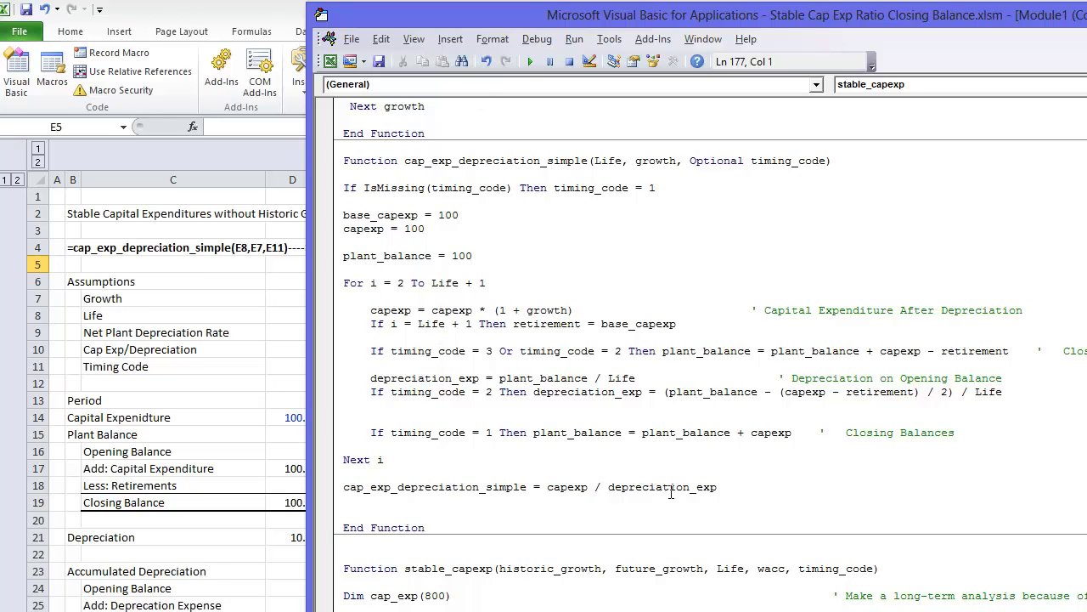
Switch to the Stable Cap Exp Ratio workbook's dashboard and inspect the percent difference formula
click(148, 335)
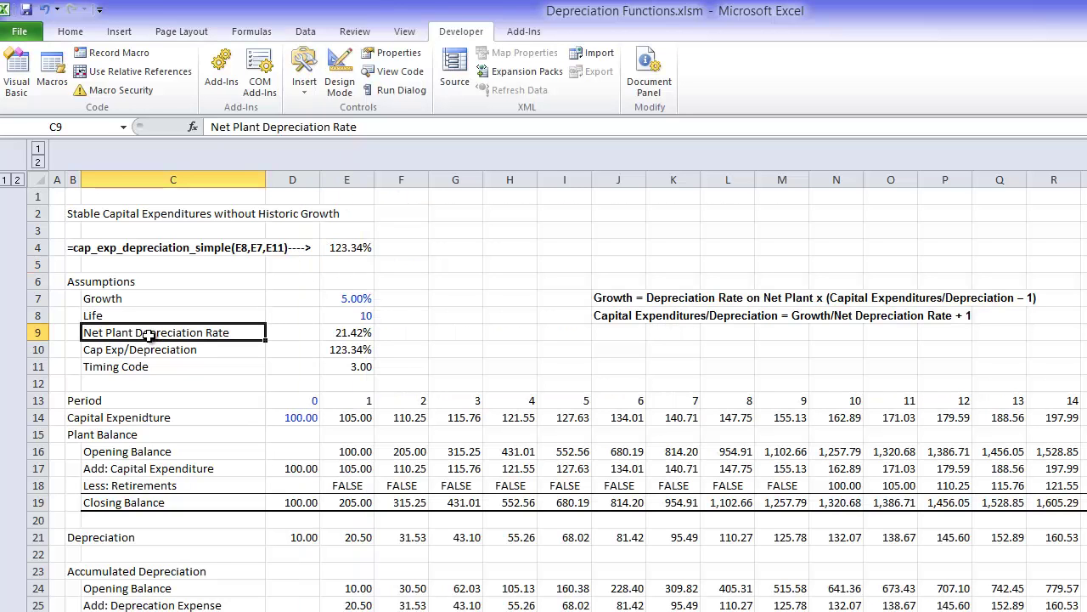
key(ctrl+Page_Down)
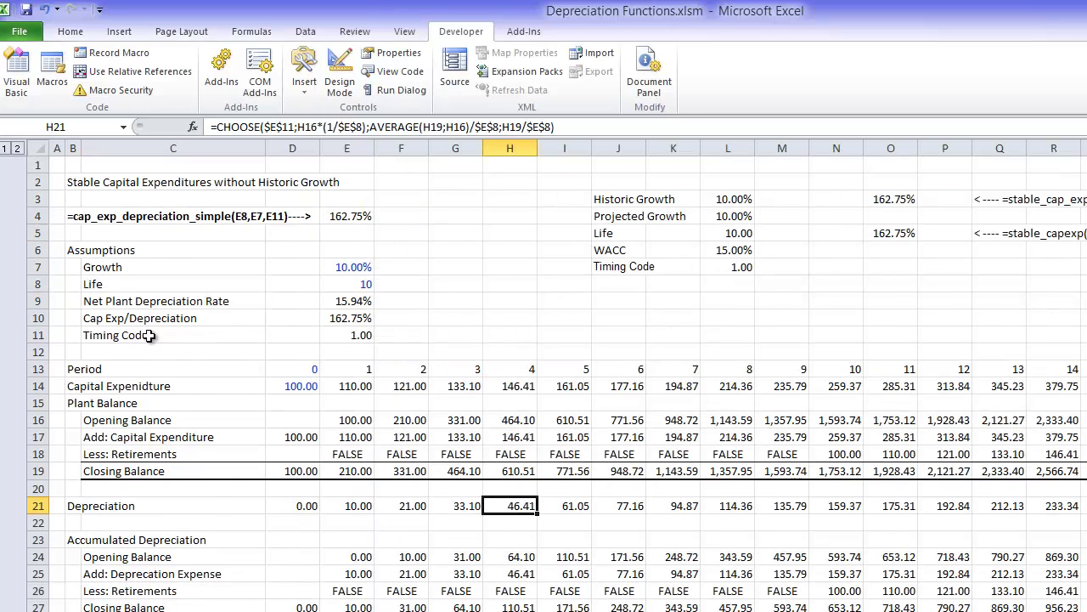
key(ctrl+Page_Up)
key(ctrl+Tab)
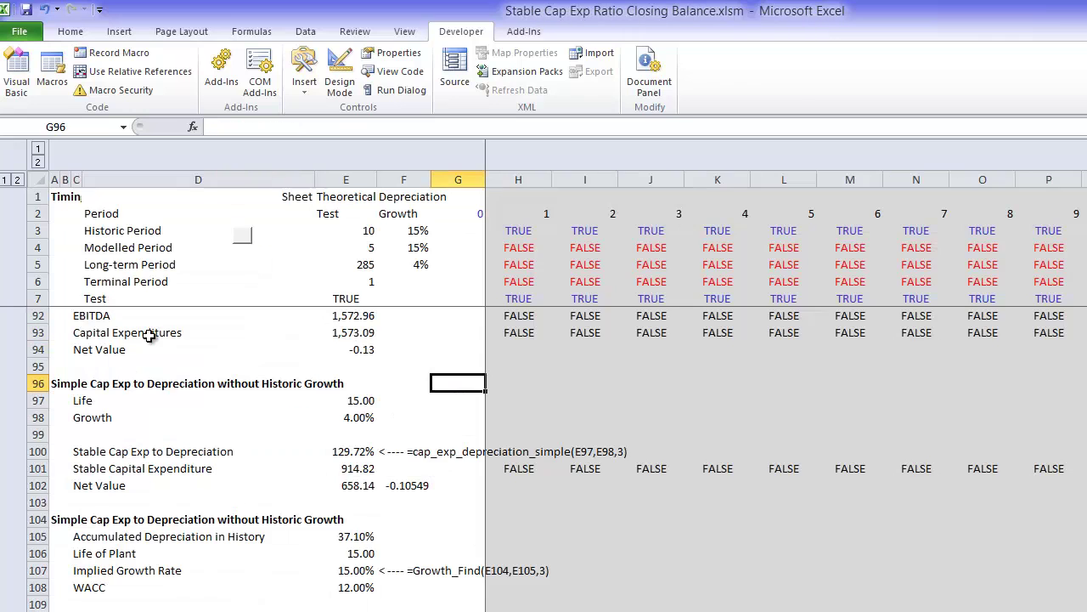
key(ctrl+Page_Down)
key(ctrl+Page_Down)
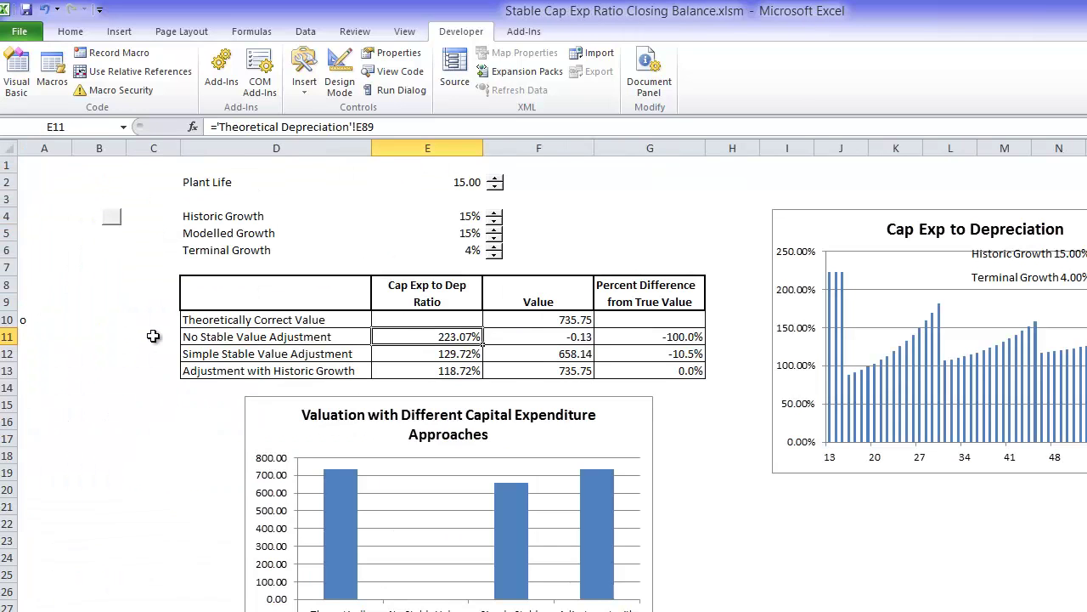
click(646, 353)
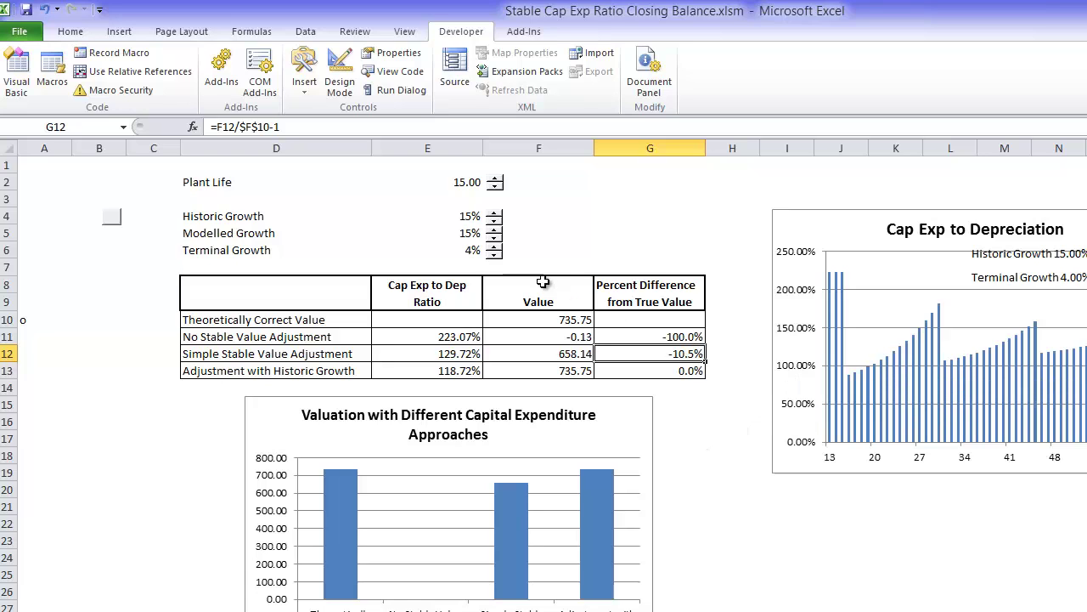
Try Terminal Growth at 5%, 3%, 4%, 2% and finally 1%
click(493, 246)
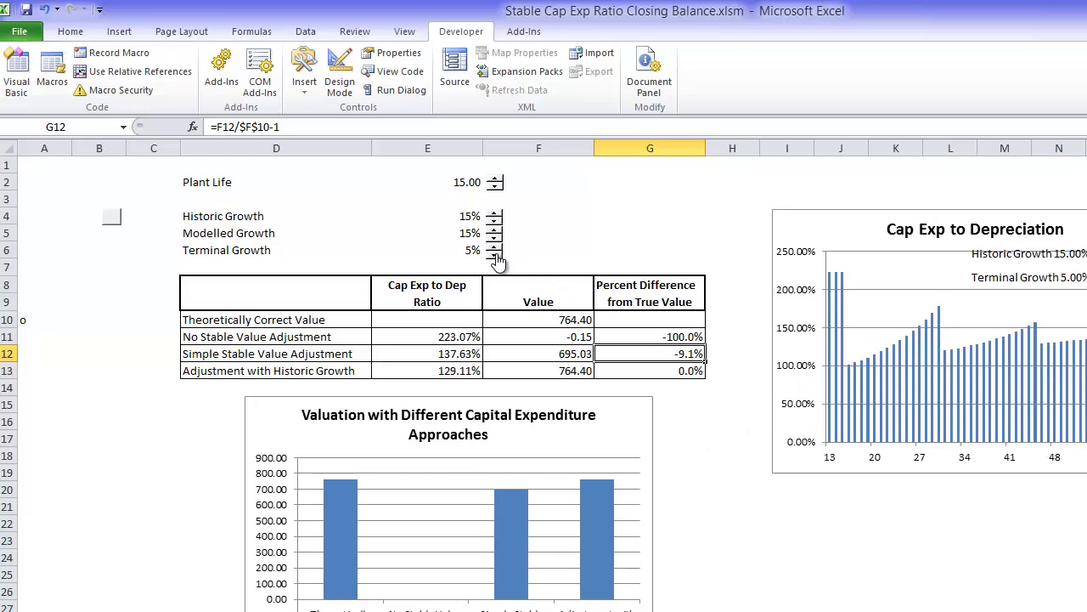
click(493, 255)
click(493, 255)
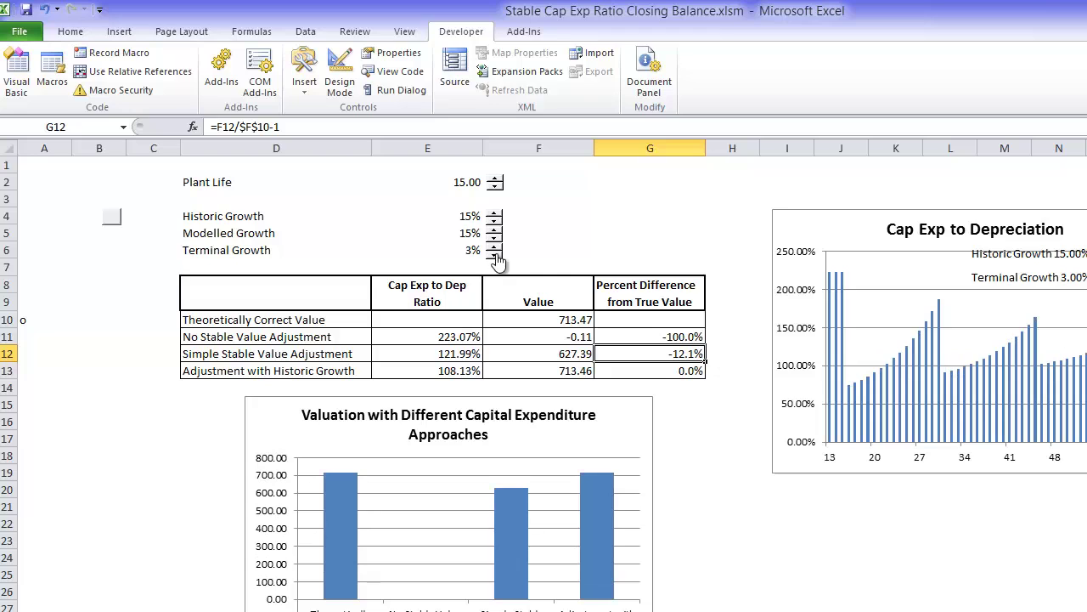
click(494, 247)
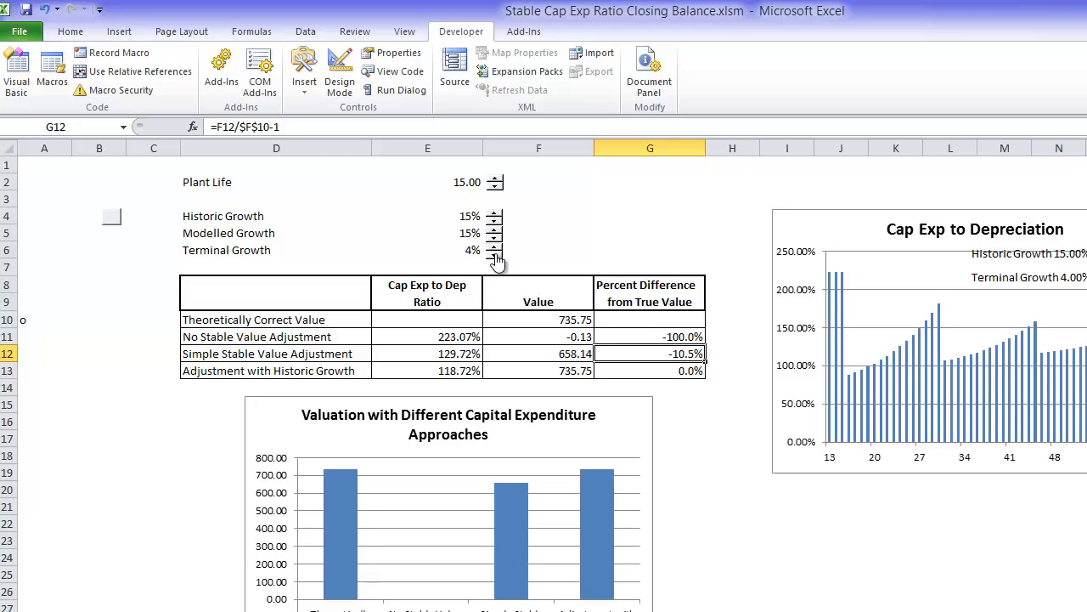
click(494, 255)
click(494, 255)
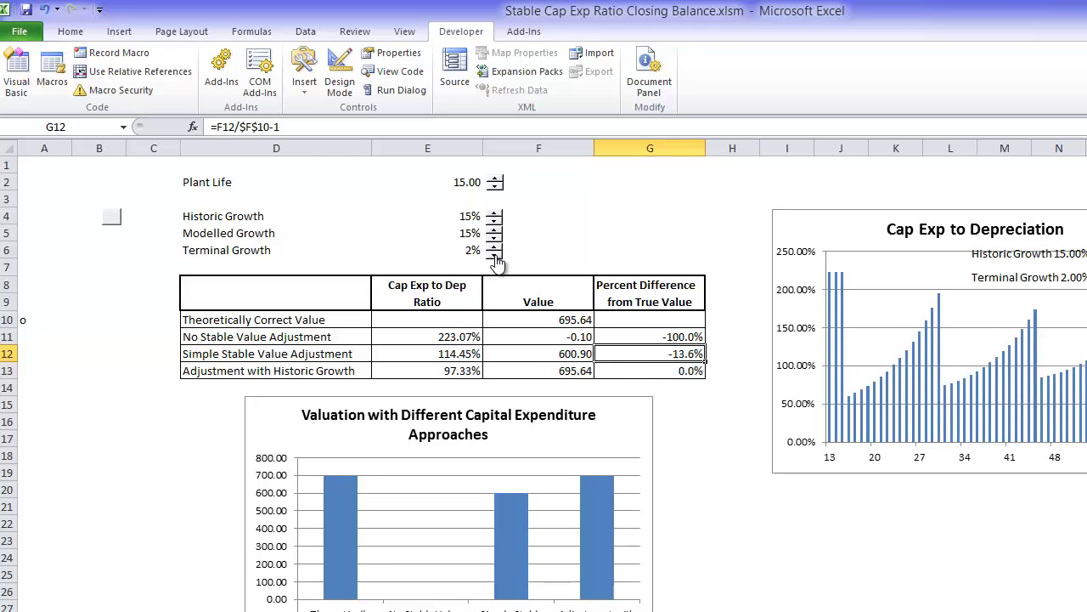
click(494, 255)
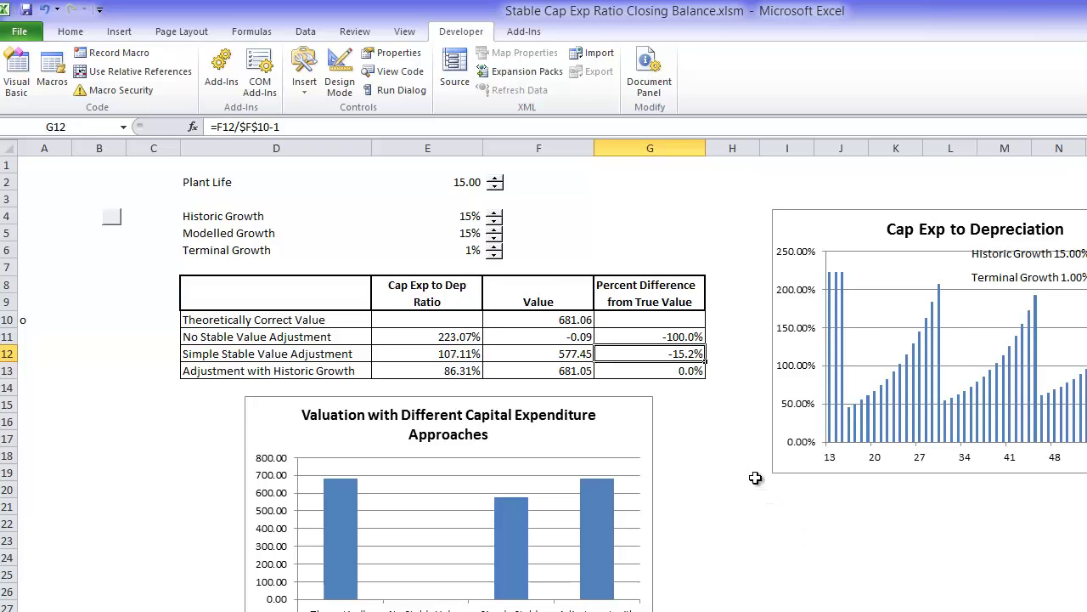
Go to the stable capex calculation section at row 104 of Theoretical Depreciation
key(ctrl+Page_Down)
key(ctrl+Page_Down)
key(Left)
key(Left)
key(Home)
key(Down)
key(Down)
key(Down)
key(Down)
key(Down)
key(Down)
key(Down)
key(ctrl+Down)
key(Down)
key(ctrl+Up)
key(ctrl+Up)
key(ctrl+Up)
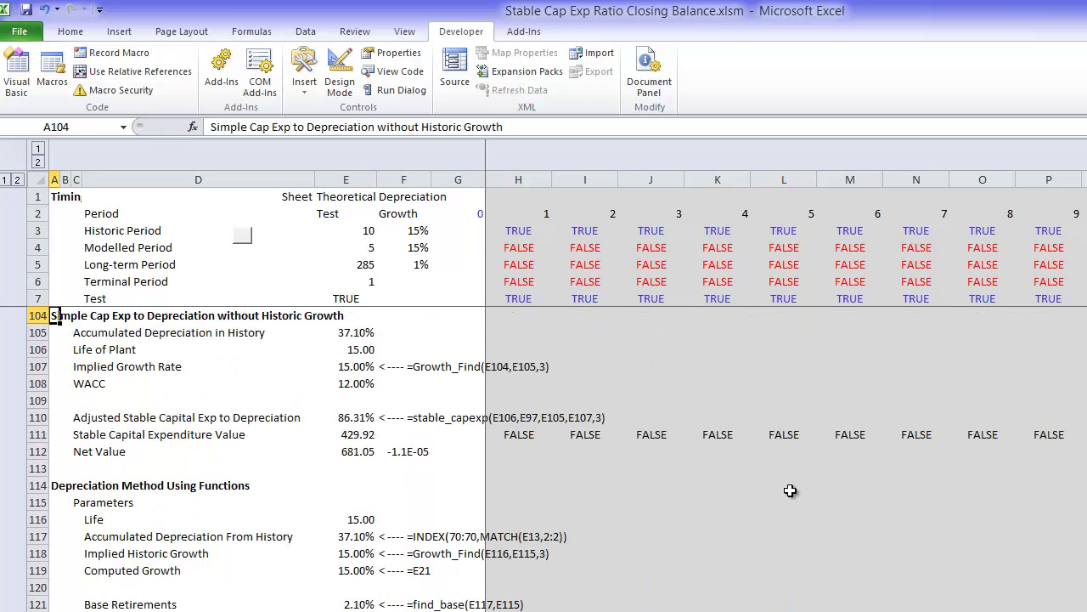
View the stable_capexp formula in E110 without changing it
click(361, 417)
key(F2)
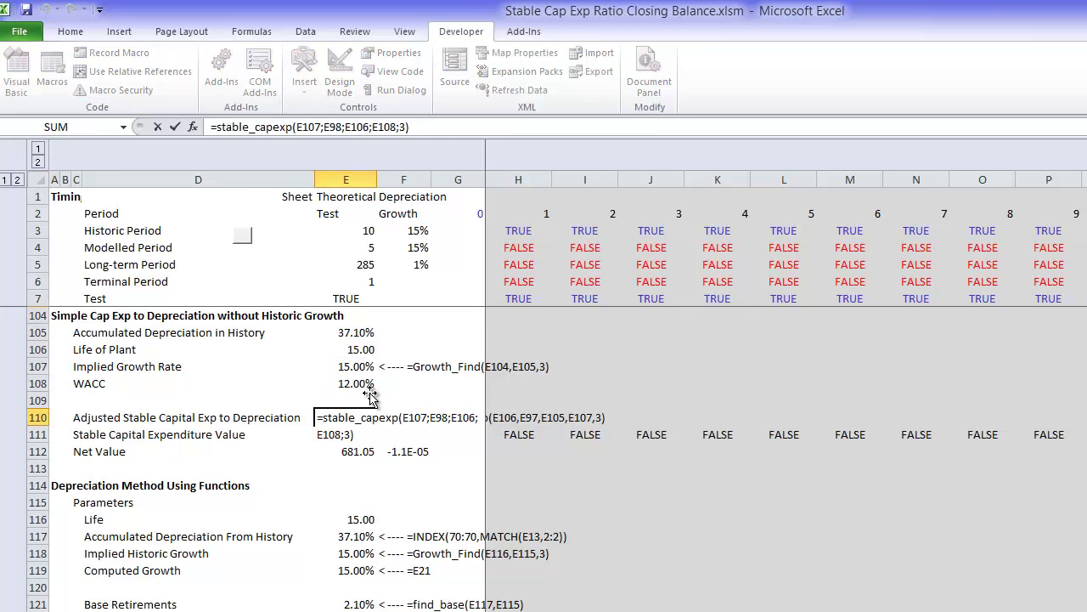
key(Escape)
key(Up)
key(Up)
key(Up)
key(Up)
key(Up)
key(Up)
key(Up)
key(Up)
key(Up)
key(Up)
key(Up)
key(Down)
key(Down)
key(Down)
key(Down)
key(Down)
key(Down)
key(Down)
key(Down)
key(Down)
key(Down)
key(Down)
key(F2)
key(Return)
key(Up)
key(Up)
key(Up)
key(Up)
key(Up)
key(Up)
key(Up)
key(Up)
key(Up)
key(Up)
key(Up)
key(Down)
key(Down)
key(Down)
key(Down)
key(Down)
key(Down)
key(Down)
key(Down)
key(Down)
key(Down)
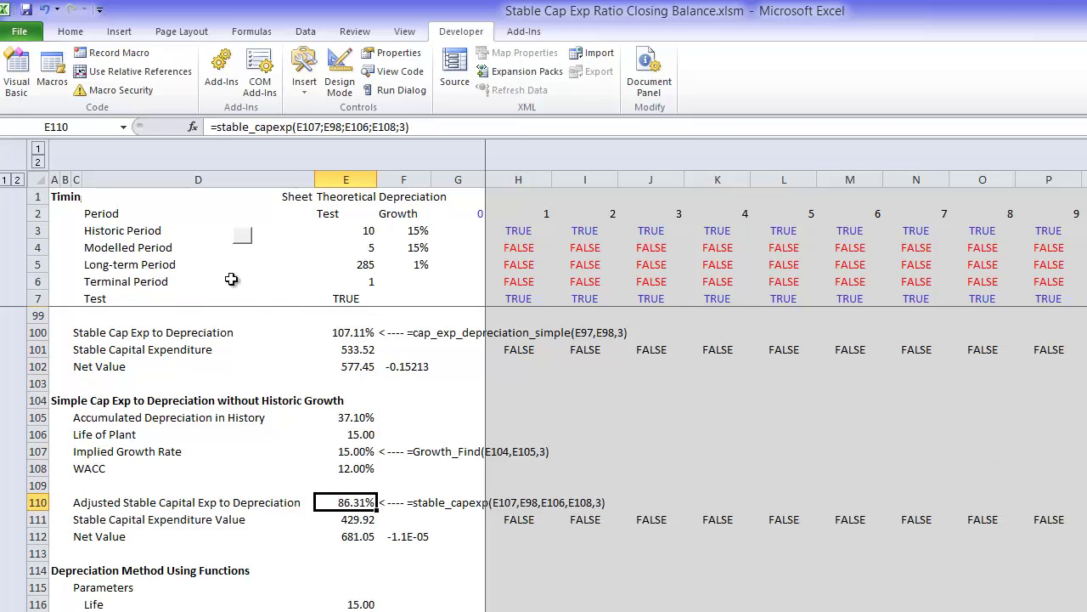
Show stable_capexp's argument breakdown, then return to the valuation dashboard
click(194, 127)
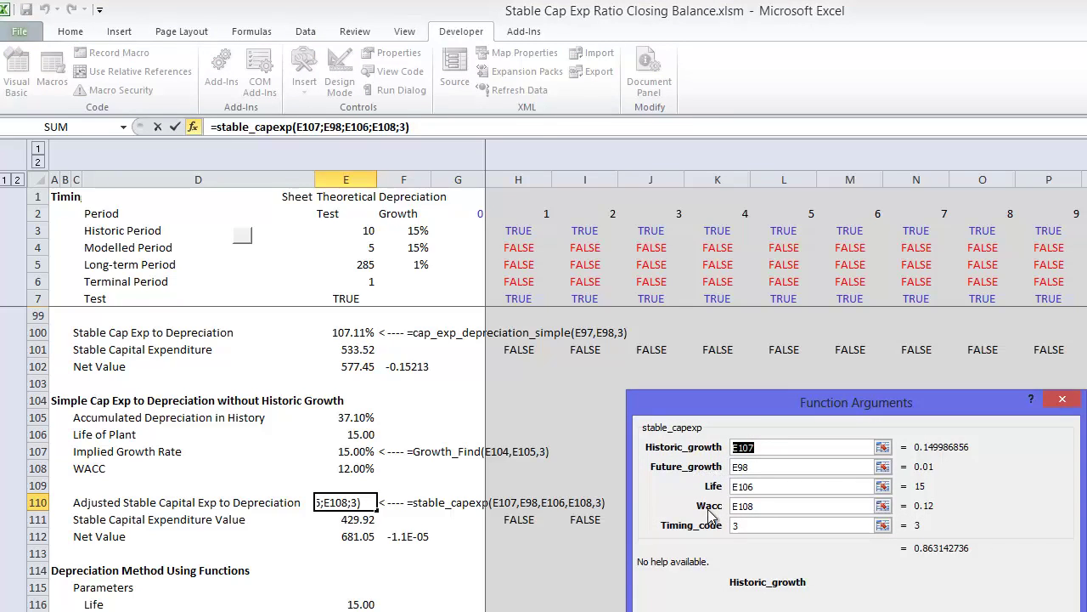
key(Return)
key(ctrl+Page_Up)
key(ctrl+Page_Up)
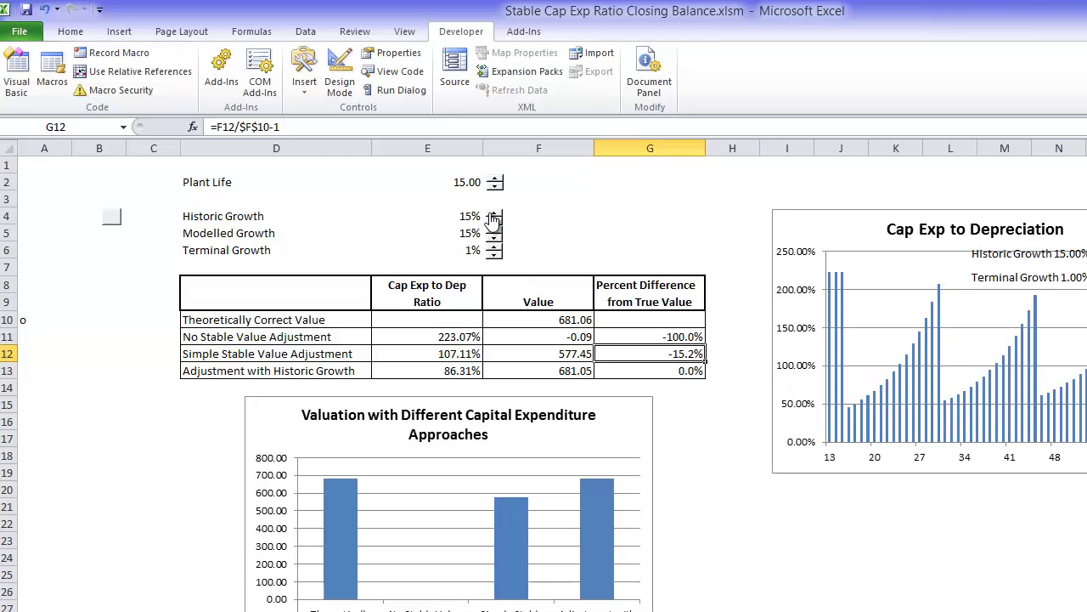
Lower Modelled Growth and Historic Growth to 10% each, bringing the theoretical value to 322.91
click(494, 239)
click(494, 239)
click(494, 238)
click(494, 239)
click(494, 238)
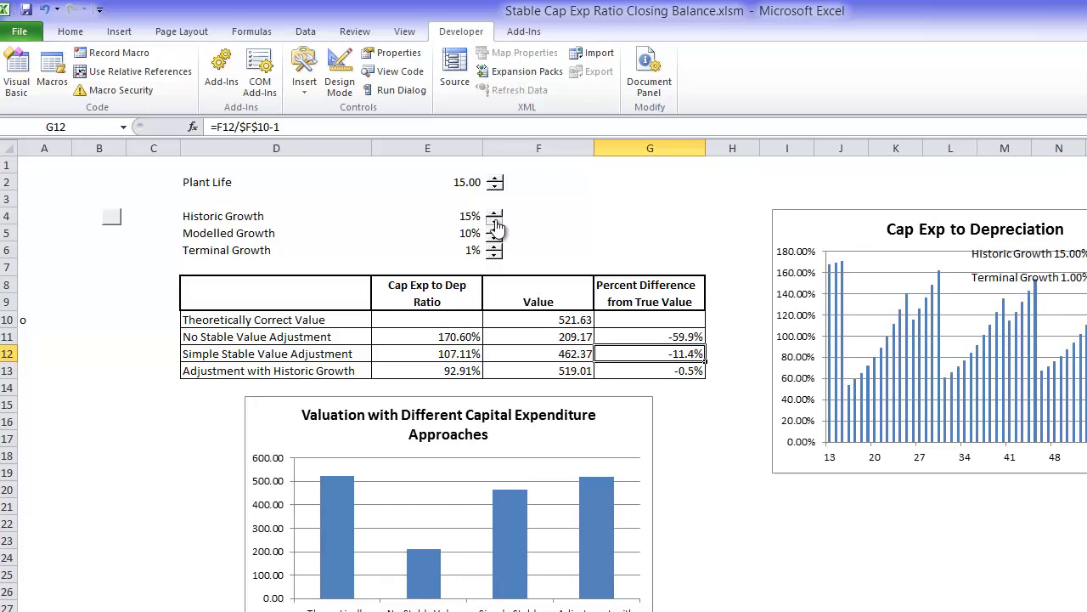
click(496, 221)
click(495, 221)
click(495, 221)
click(496, 221)
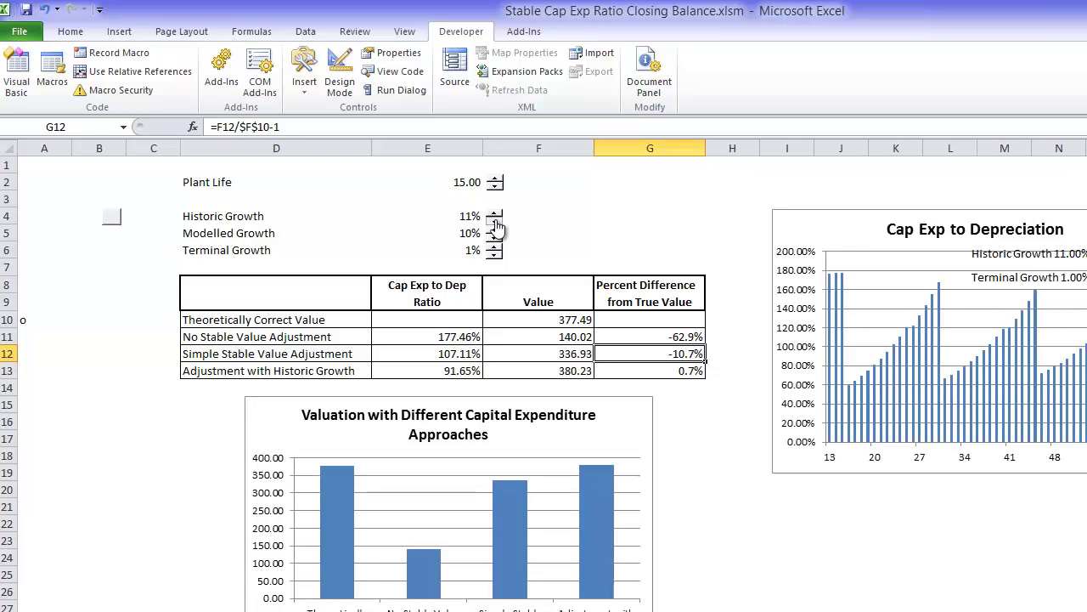
click(496, 221)
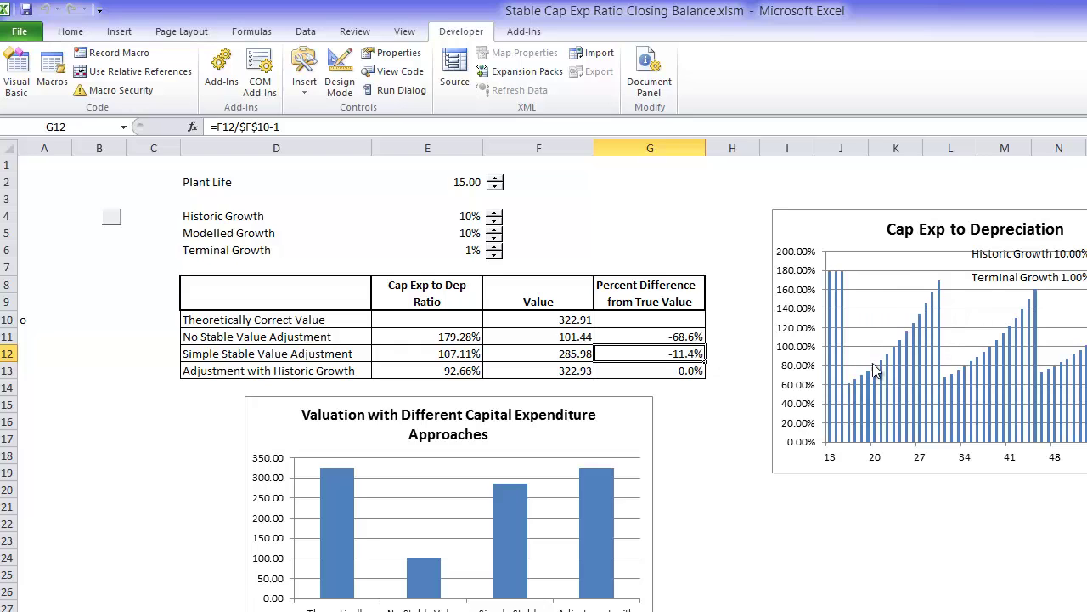
click(686, 420)
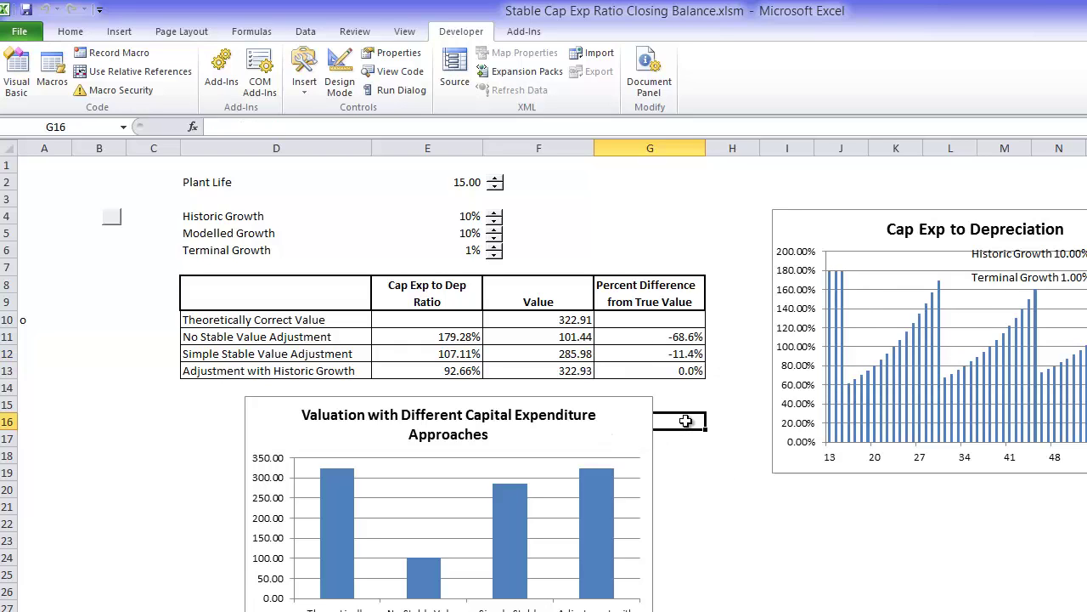
On the Timing sheet, check the stable capex cells E111 and E110 and the Growth_Find cell E107
key(ctrl+Page_Down)
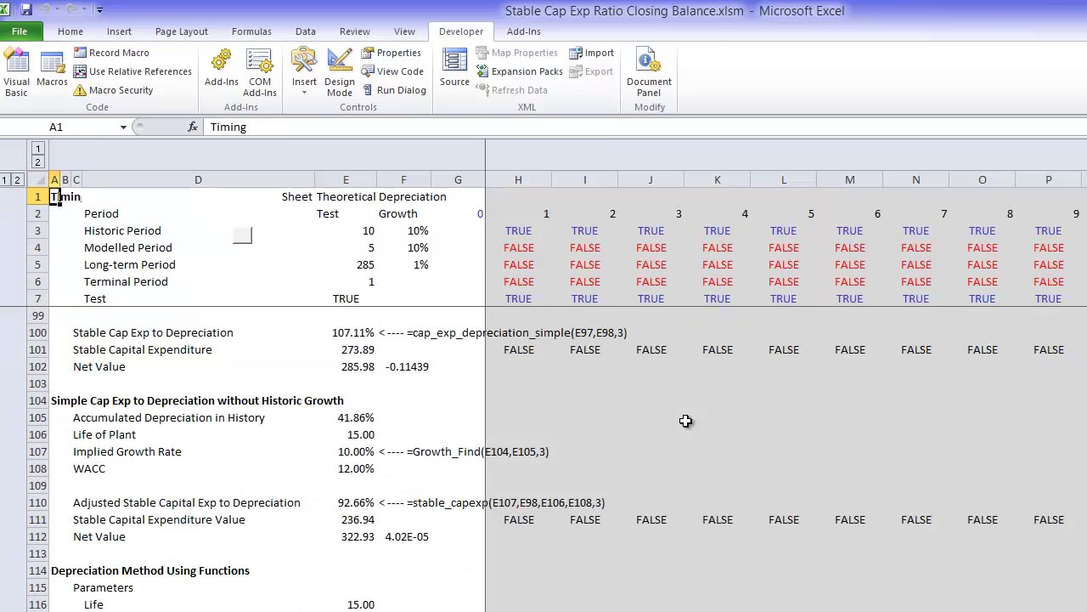
click(361, 515)
key(Up)
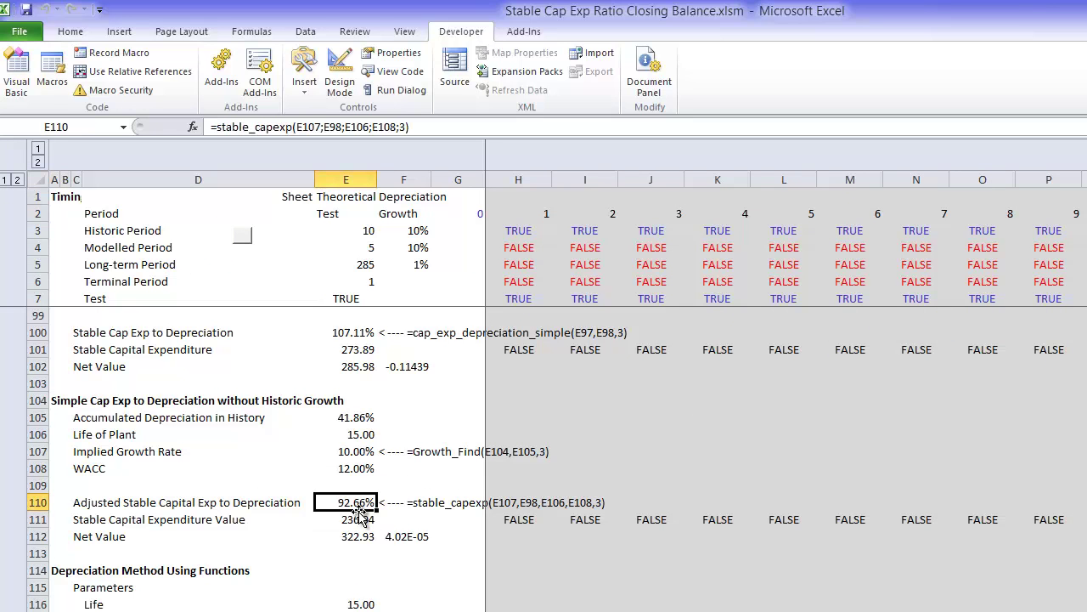
click(345, 451)
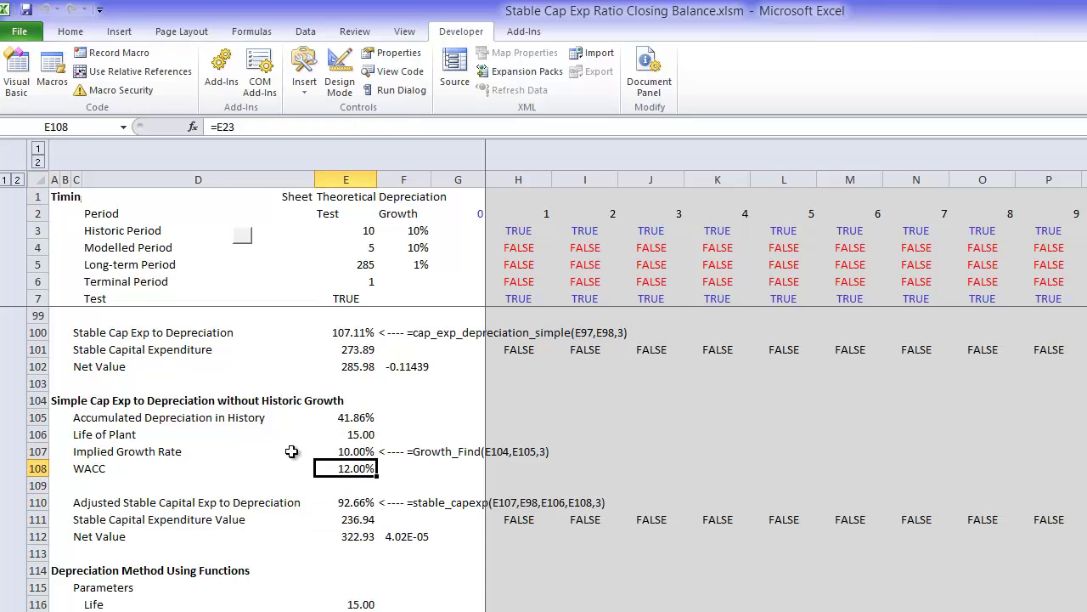
key(Down)
key(Down)
key(Up)
key(Up)
key(Up)
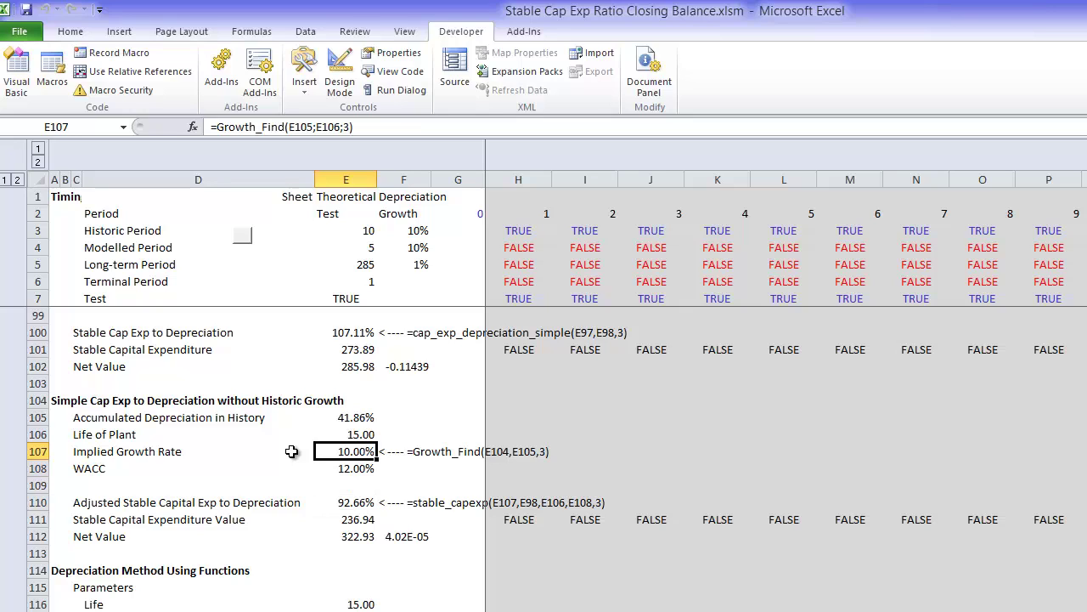
Review E110's stable_capexp formula unchanged, then open the VBA editor with Alt+F11
key(Down)
key(Down)
key(Down)
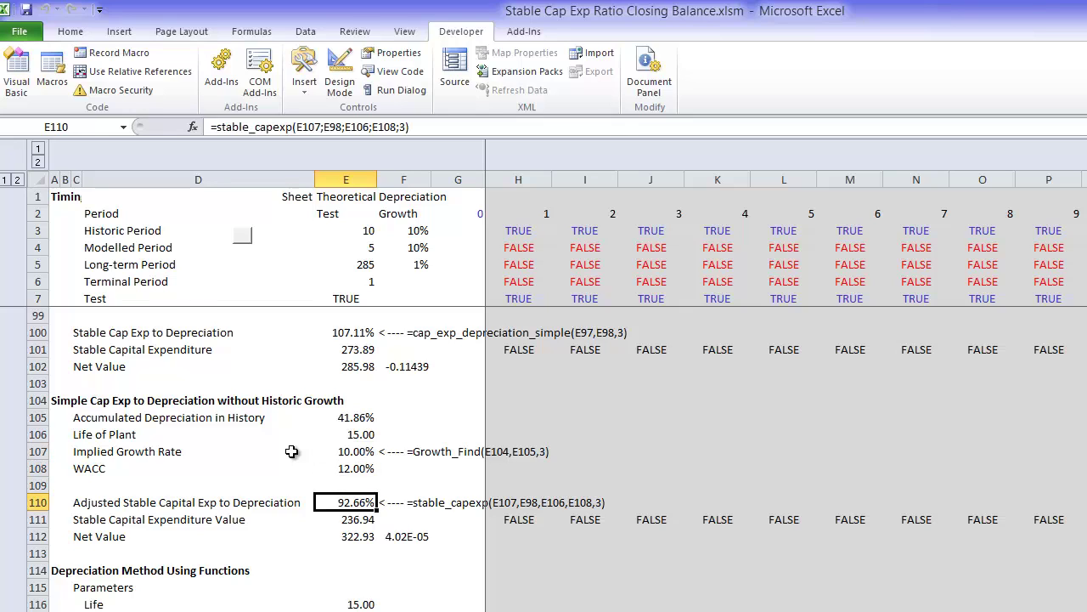
key(F2)
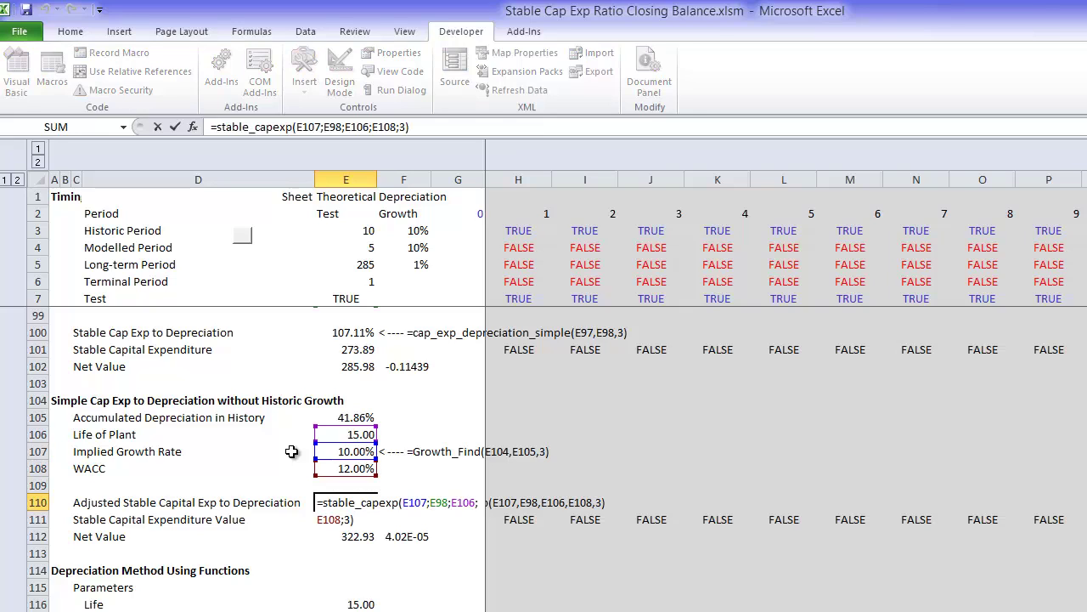
key(Return)
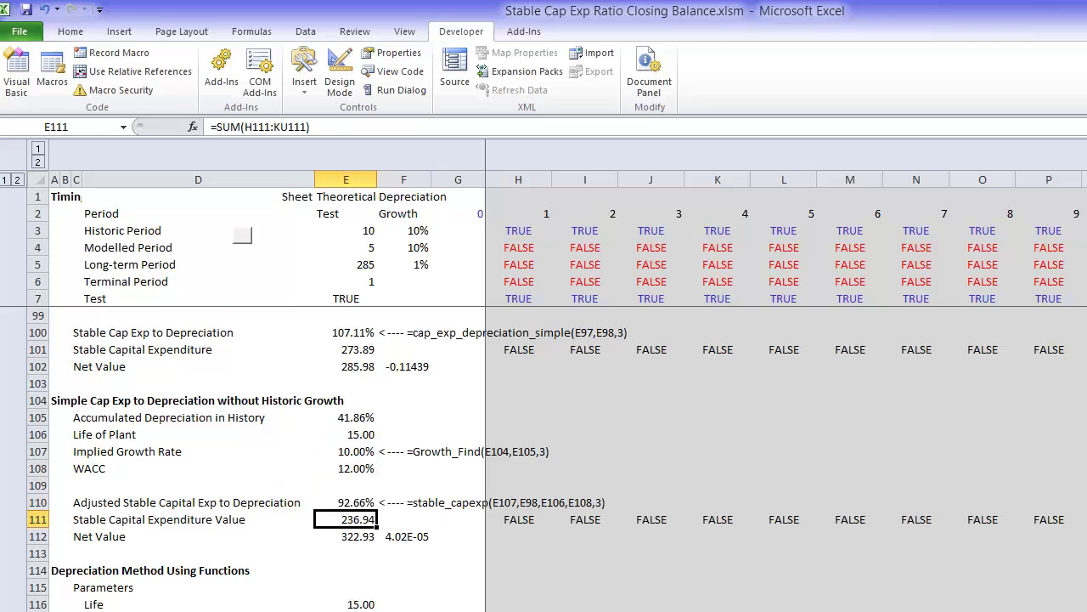
key(alt+F11)
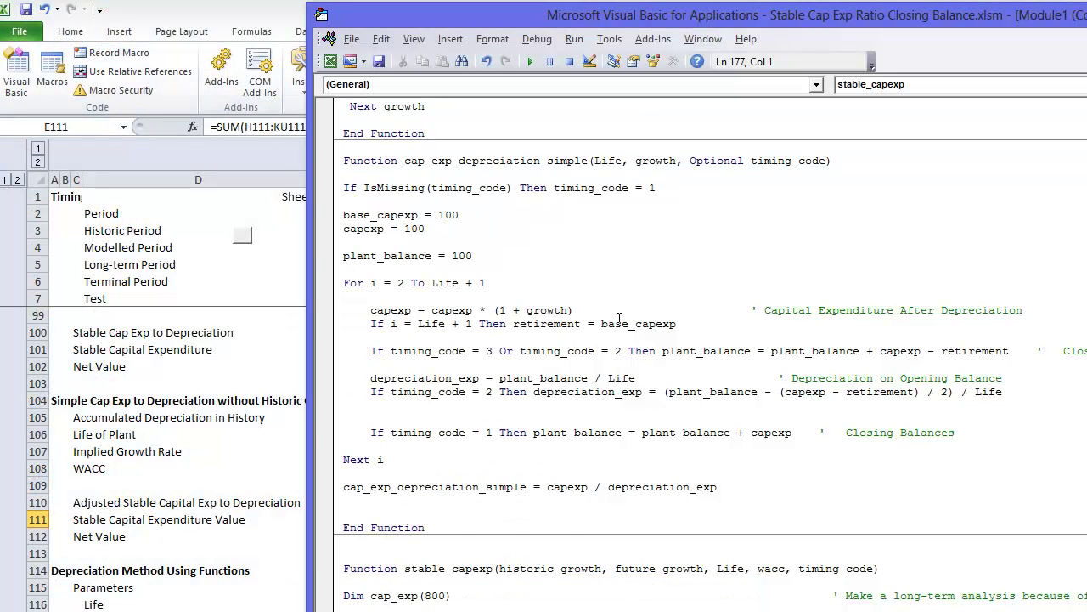
Scroll the Module1 code up to the first line of Function Growth_Find
key(Page_Up)
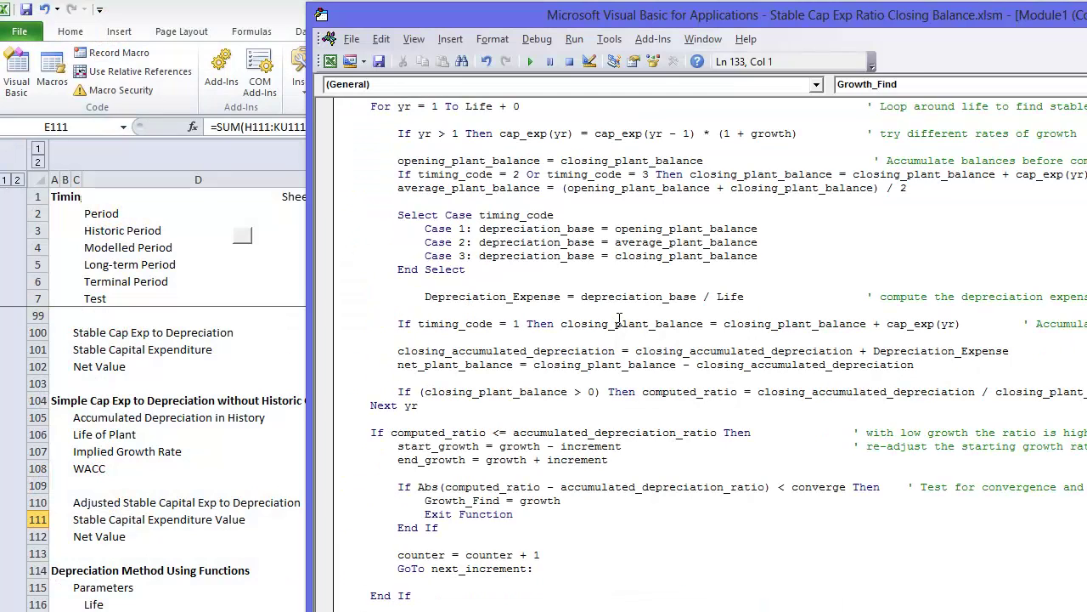
key(Up)
key(Up)
key(Up)
key(Up)
key(Up)
key(Up)
key(Up)
key(Up)
key(Up)
key(Up)
key(Up)
key(Up)
key(Up)
key(Up)
key(Up)
key(Up)
key(Up)
key(Up)
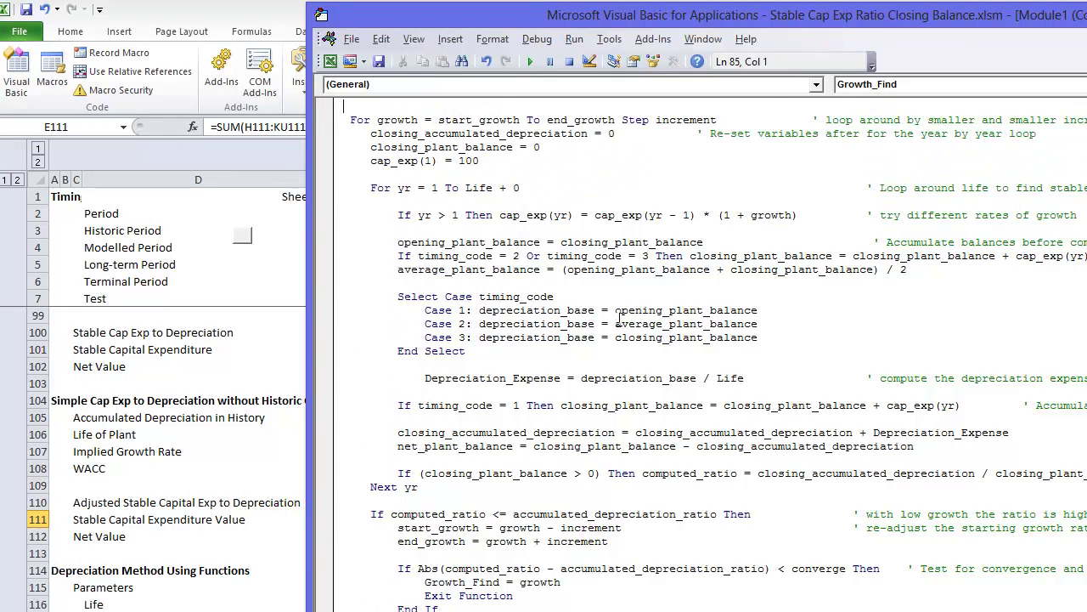
key(Up)
key(Up)
key(Up)
key(Up)
key(Up)
key(Up)
key(Up)
key(Up)
key(Up)
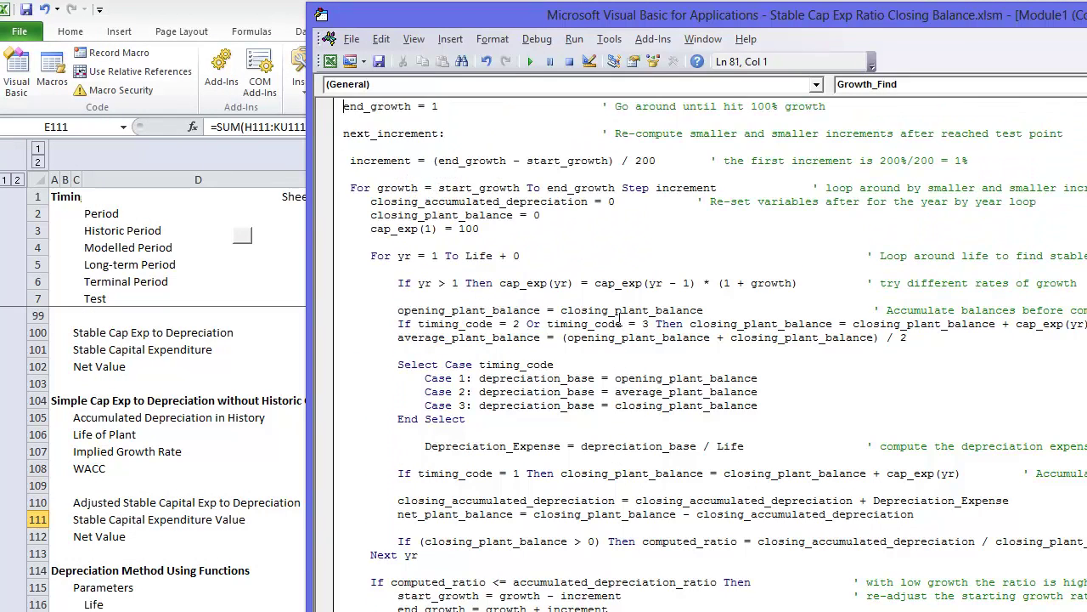
key(Up)
key(Up)
key(Up)
key(Up)
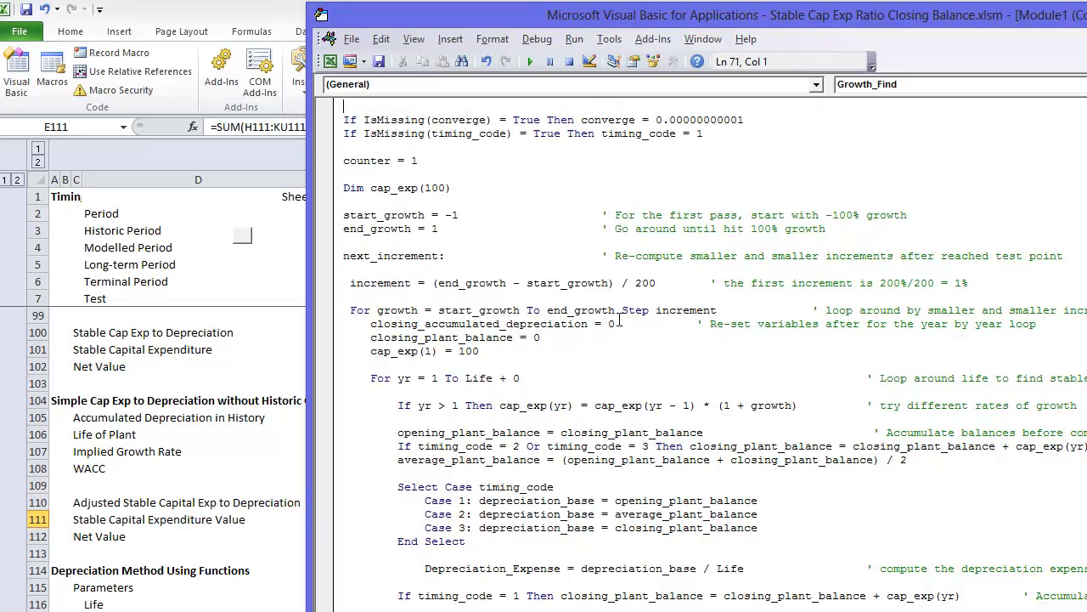
key(Down)
Select the Growth_Find code through the end of its loop, then go back to the worksheet
key(shift+Down)
key(shift+Down)
key(shift+Down)
key(shift+Down)
key(shift+Down)
key(shift+Down)
key(shift+Down)
key(shift+Down)
key(shift+Down)
key(shift+Down)
key(shift+Down)
key(shift+Down)
key(shift+Down)
key(shift+Down)
key(shift+Down)
key(shift+Down)
key(shift+Down)
key(shift+Down)
key(shift+Down)
key(shift+Down)
key(shift+Down)
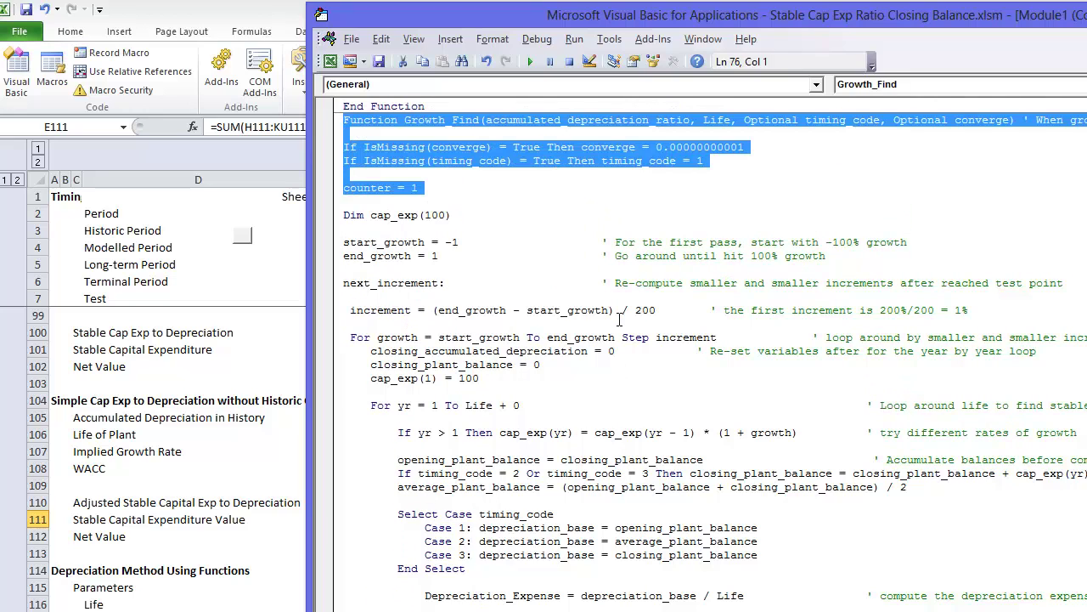
key(shift+Down)
key(shift+Down)
key(shift+Down)
key(shift+Down)
key(shift+Down)
key(shift+Down)
key(shift+Down)
key(shift+Down)
key(shift+Down)
key(shift+Down)
key(shift+Down)
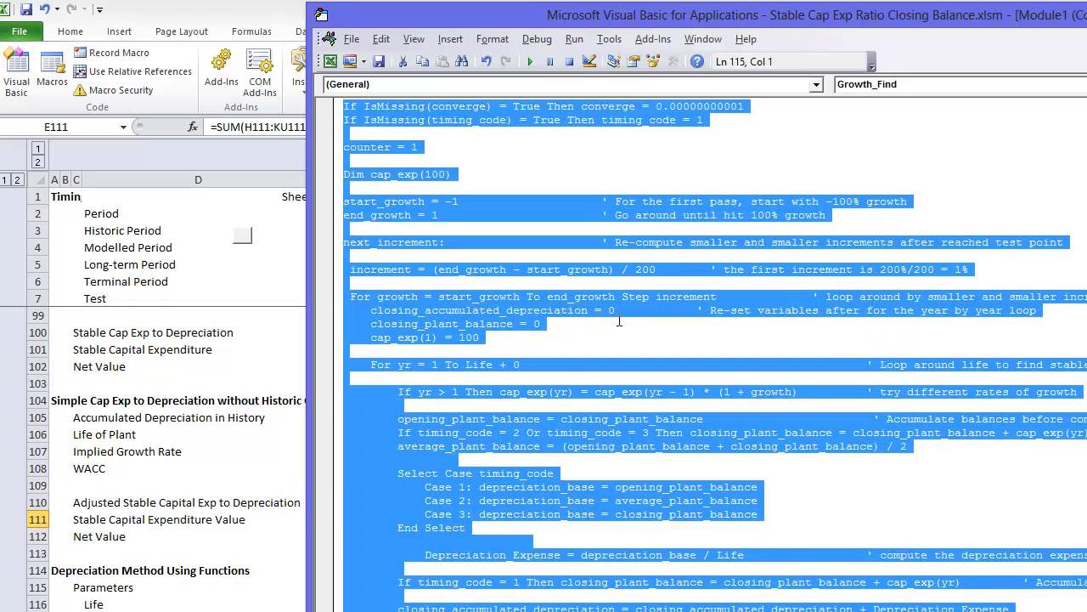
key(shift+Down)
key(shift+Down)
key(shift+Down)
key(shift+Down)
key(shift+Down)
key(shift+Down)
key(shift+Down)
key(shift+Down)
key(shift+Down)
key(shift+Down)
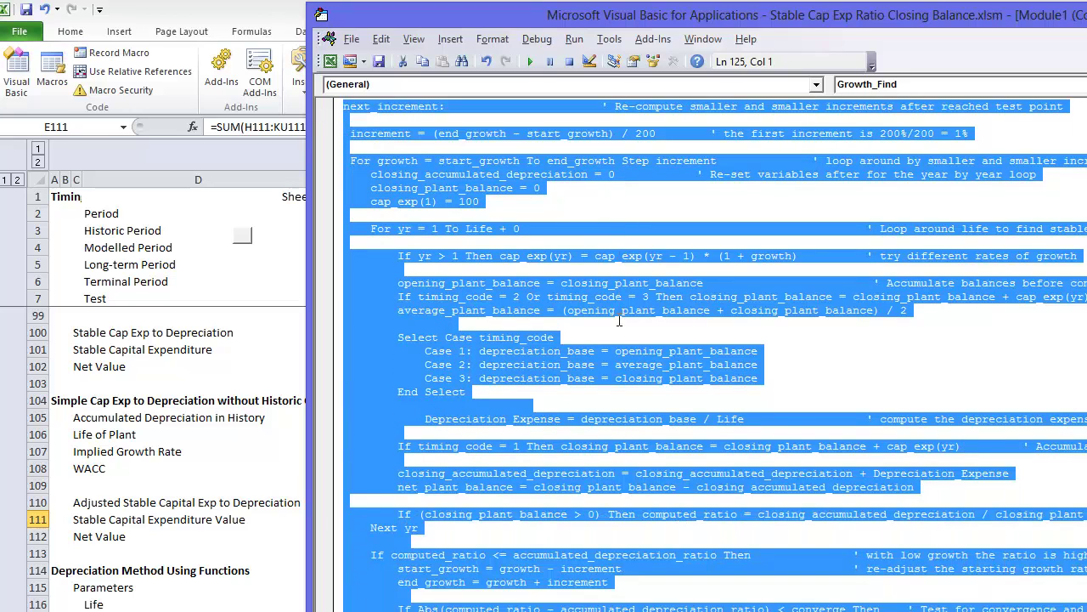
key(shift+Down)
key(shift+Down)
key(shift+Down)
key(shift+Down)
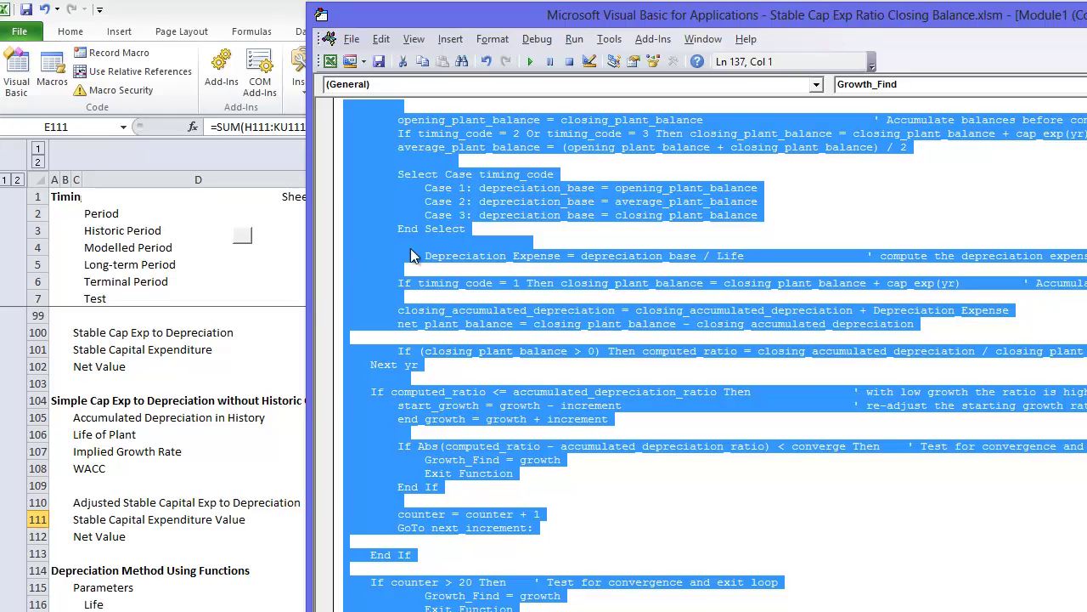
click(235, 307)
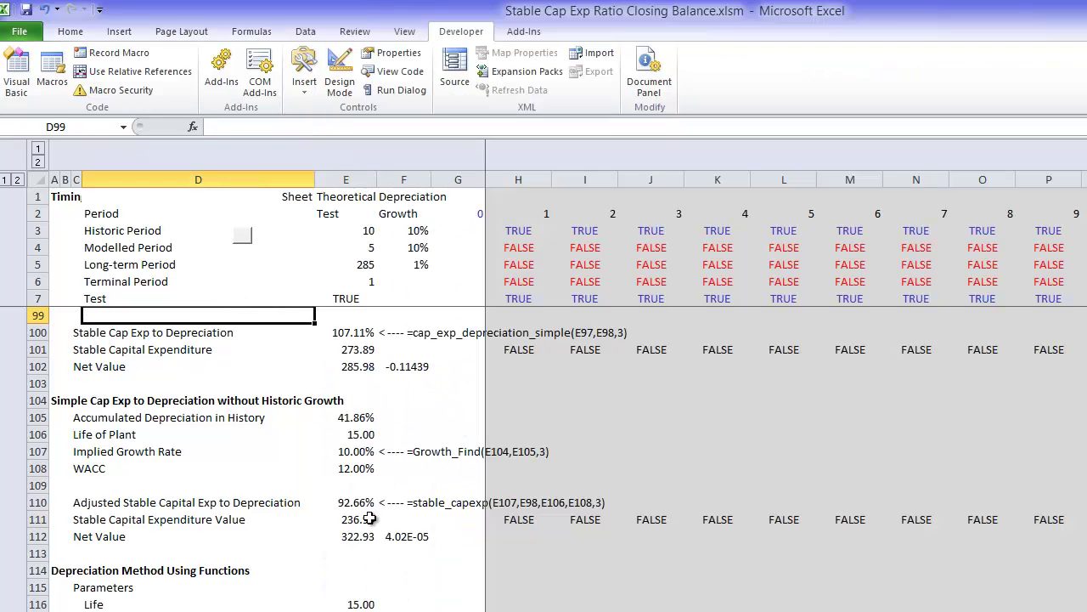
View the stable_capexp formula in E110 without changing it
click(368, 519)
click(365, 504)
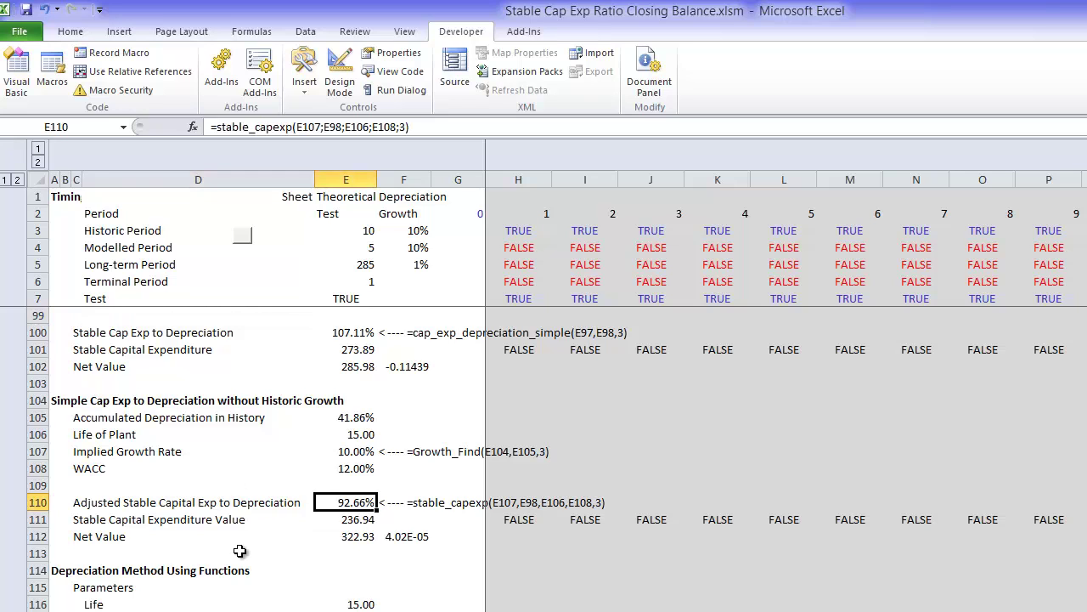
key(F2)
key(Return)
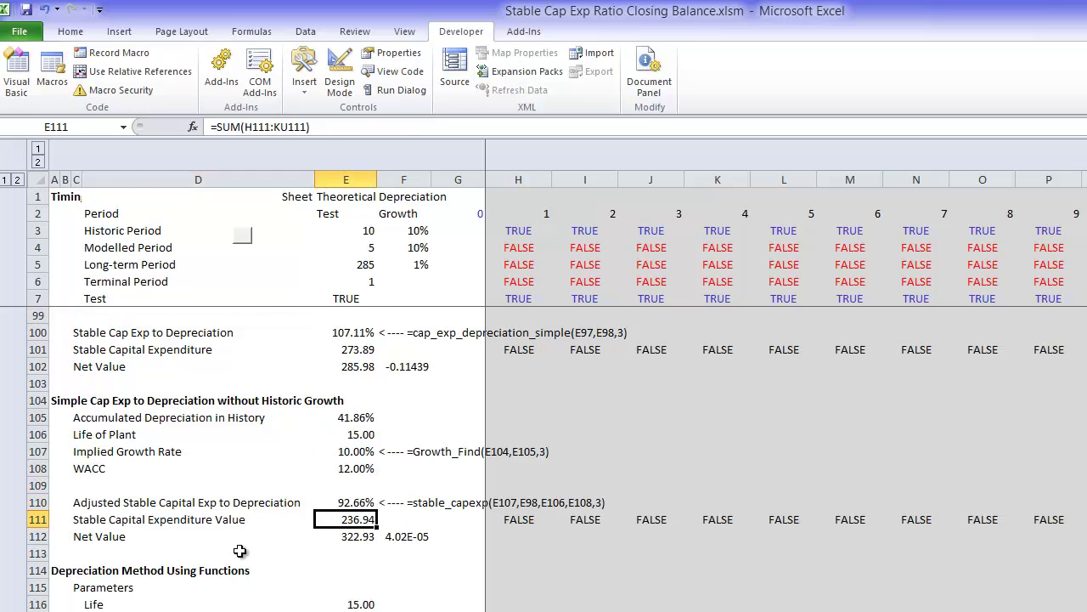
View the year-15 stable capex formula in V111 without changing it
key(Up)
key(Right)
key(Right)
key(Right)
key(Right)
key(Right)
key(Right)
key(Right)
key(Right)
key(Right)
key(Right)
key(Right)
key(Right)
key(Right)
key(Right)
key(Right)
key(Right)
key(Right)
key(Right)
key(Right)
key(Right)
key(Right)
key(Right)
key(Right)
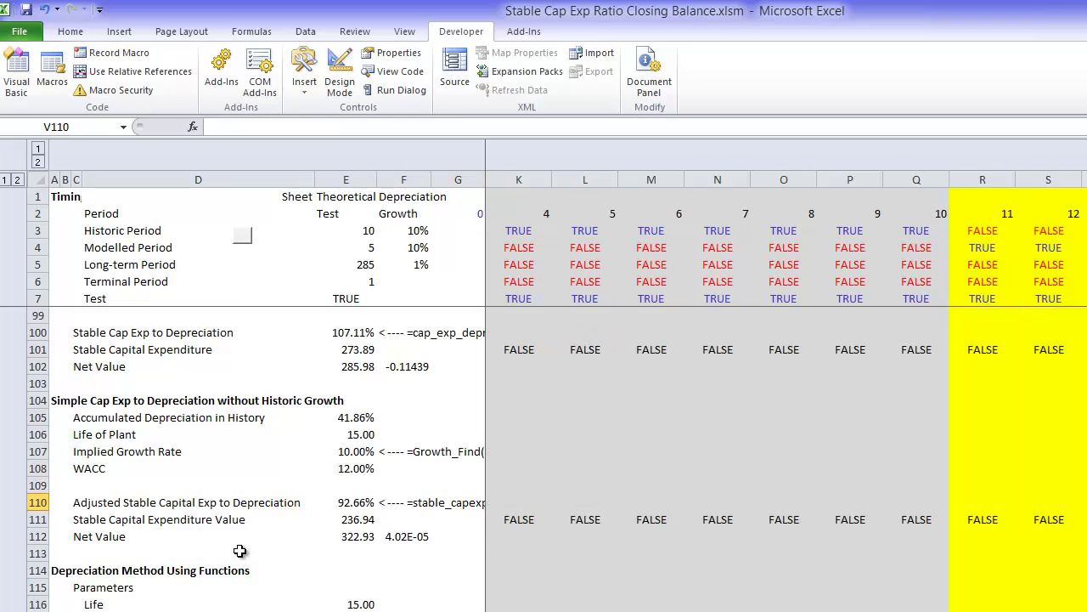
key(Left)
key(Left)
key(Left)
key(Left)
key(Left)
key(Left)
key(Down)
key(Left)
key(F2)
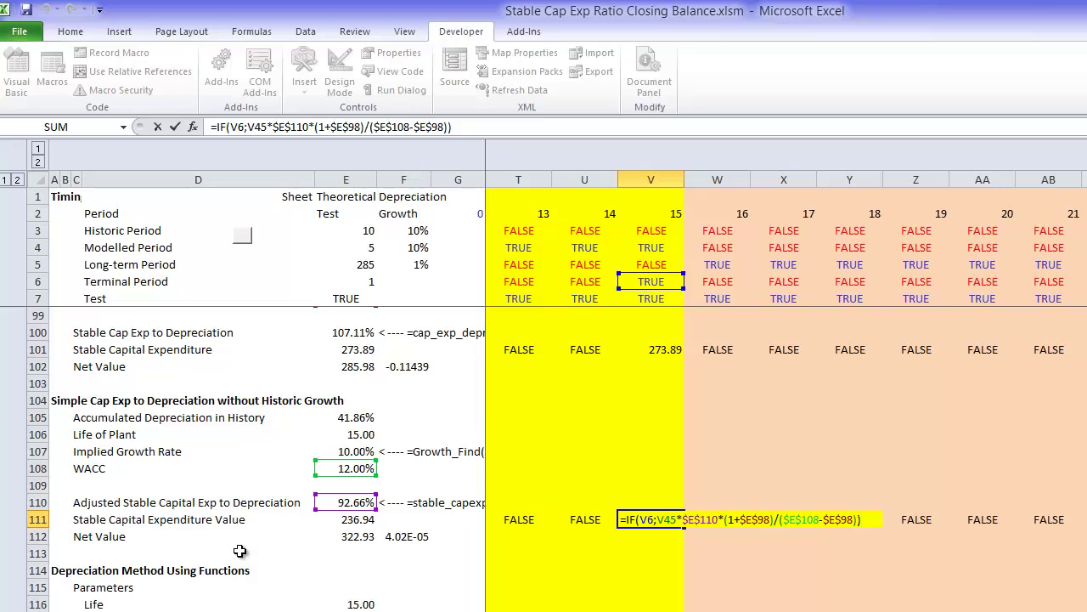
key(Escape)
Step through E111, E110, the Growth_Find result E107 and the WACC input E108
key(Left)
key(Left)
key(Left)
key(Left)
key(Left)
key(Left)
key(Left)
key(Left)
key(Left)
key(Left)
key(Left)
key(Left)
key(Left)
key(Left)
key(Left)
key(Left)
key(Left)
key(Left)
key(Left)
key(Left)
key(Right)
key(Right)
key(Right)
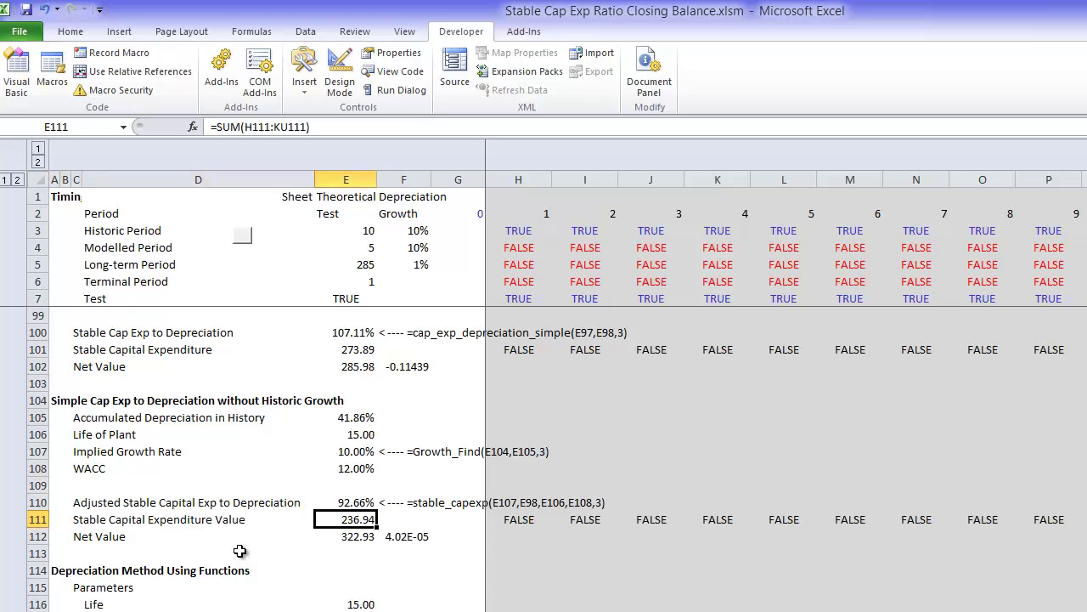
key(Up)
key(Down)
key(Up)
key(Up)
key(Up)
key(Up)
key(Down)
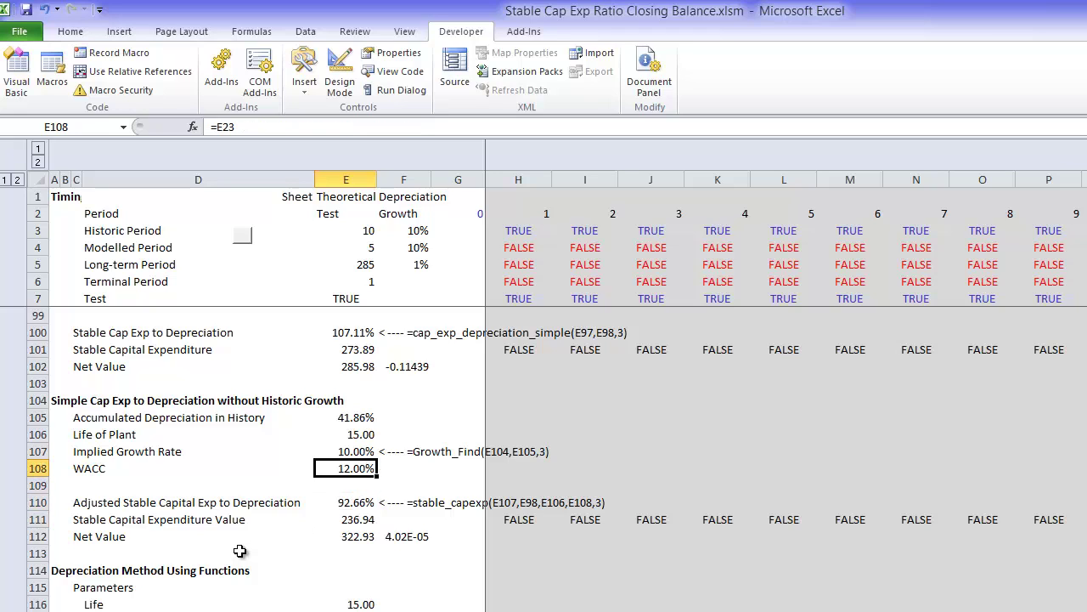
key(Up)
key(Up)
key(Up)
key(Down)
key(Down)
key(Down)
View the Growth_Find formula in E107, then the accumulated depreciation link in E105
key(Up)
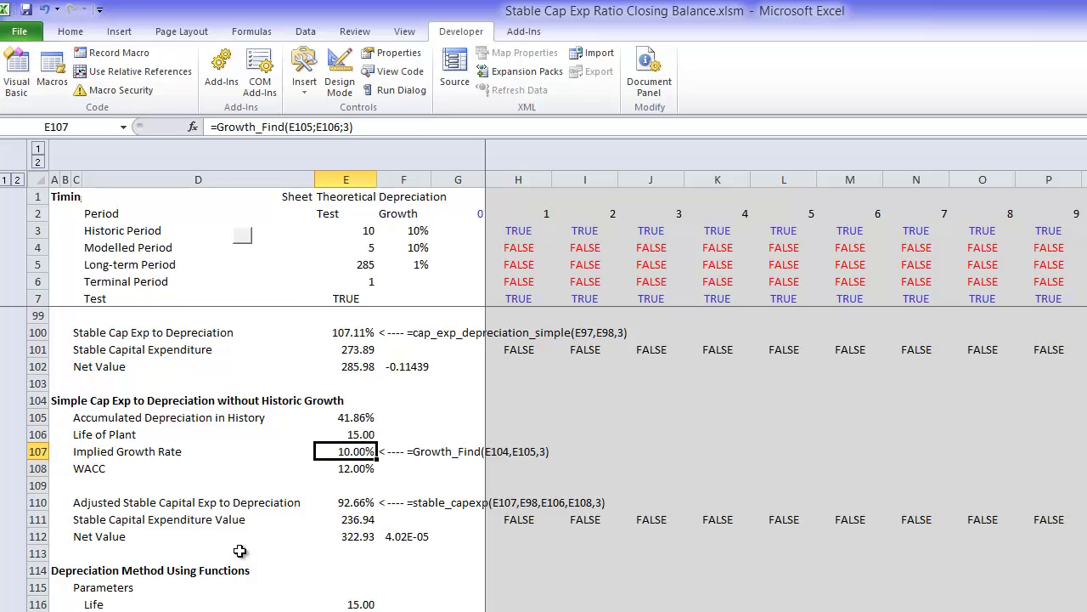
key(Down)
key(Up)
key(F2)
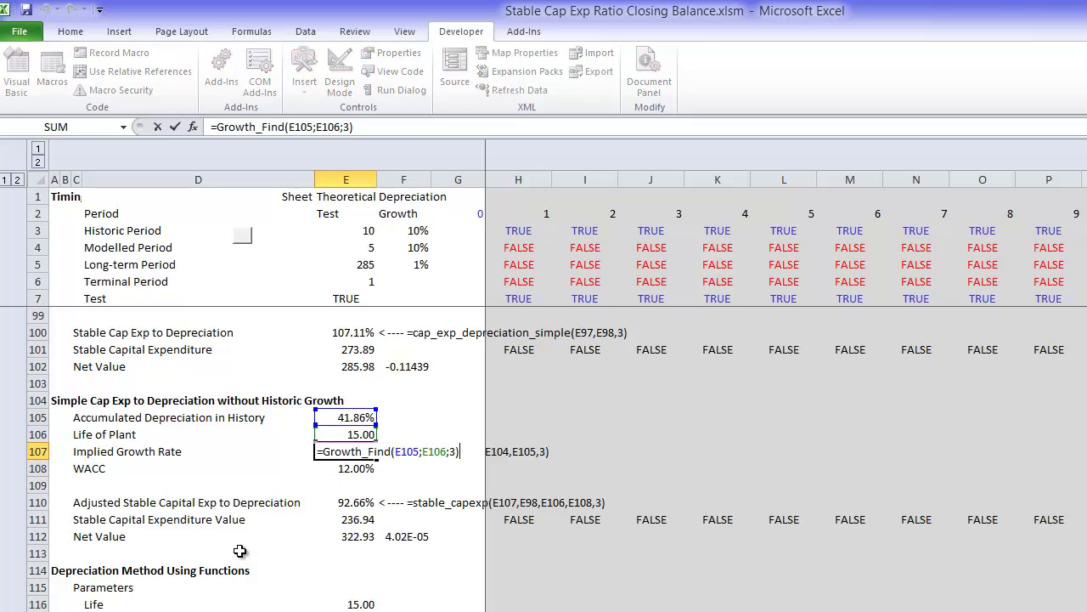
key(Escape)
key(Up)
key(Up)
key(F2)
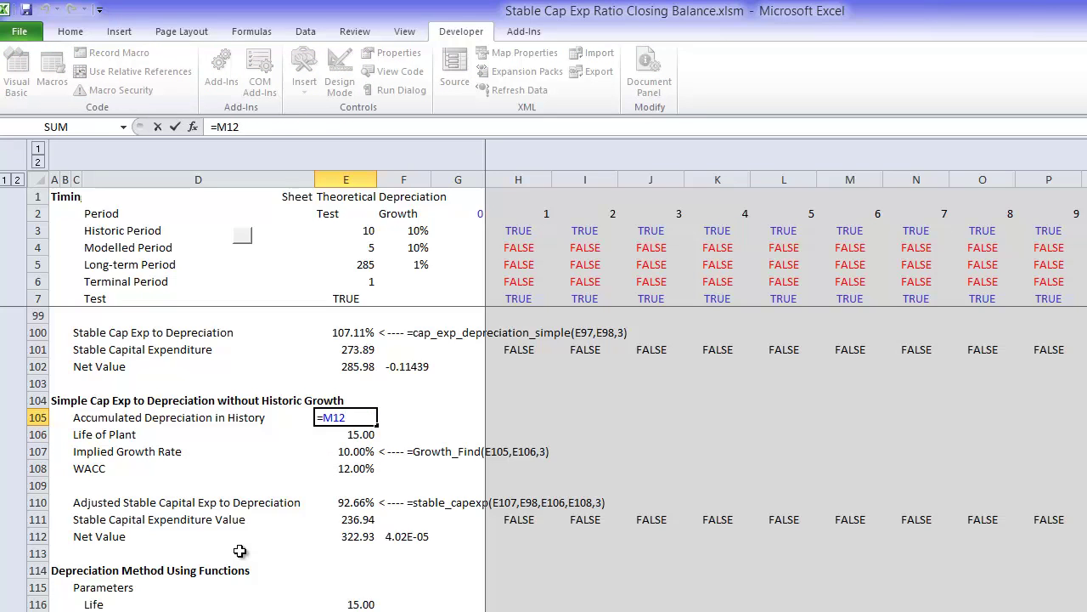
Follow the accumulated depreciation to gross plant ratio in row 70 across the years
key(Escape)
key(Page_Up)
key(Page_Up)
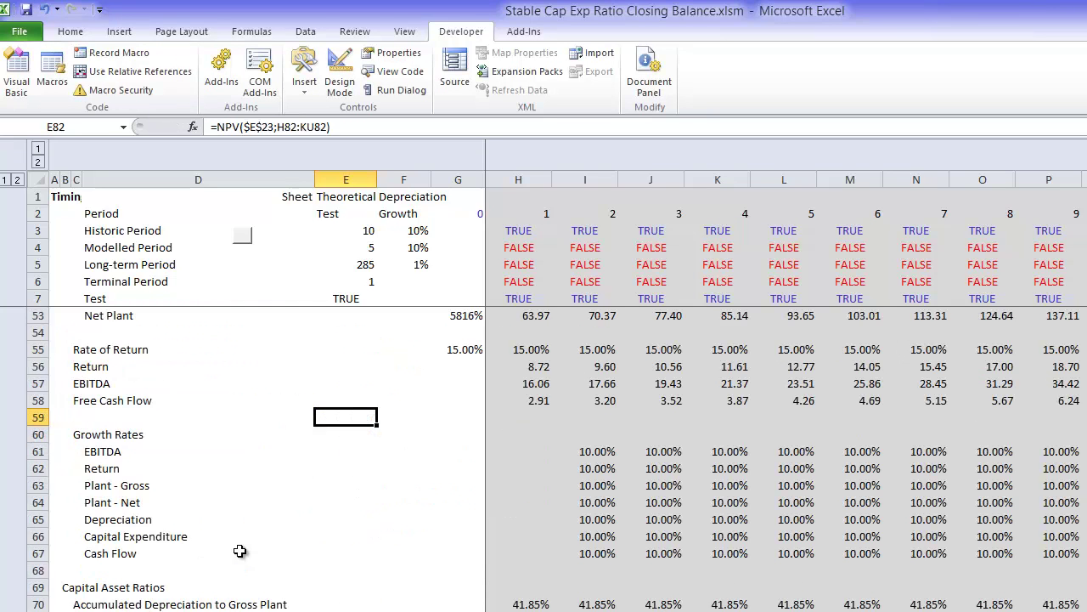
key(Down)
key(Down)
key(Down)
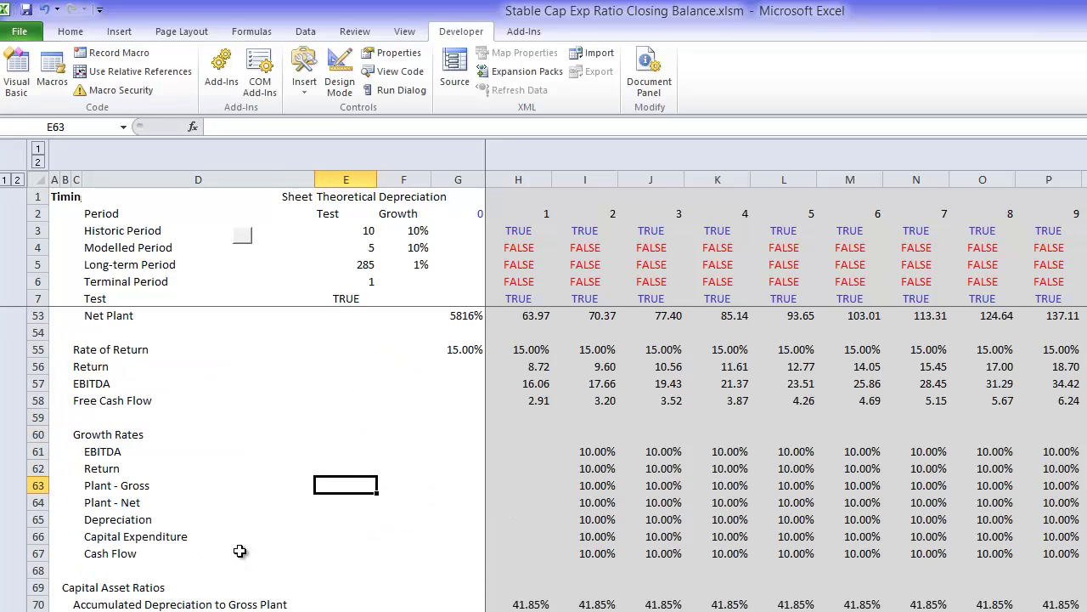
key(Down)
key(Down)
key(Down)
key(Down)
key(Down)
key(Down)
key(Down)
key(Down)
key(Down)
key(Down)
key(Down)
key(Down)
key(Down)
key(Down)
key(Down)
key(Down)
key(Down)
key(Down)
key(Down)
key(Down)
key(Up)
key(Up)
key(Up)
key(Up)
key(Up)
key(Up)
key(Up)
key(Up)
key(Up)
key(Up)
key(Right)
key(Right)
key(Right)
key(Right)
key(Right)
key(Right)
key(Right)
key(Right)
key(Right)
key(Right)
key(Right)
key(Right)
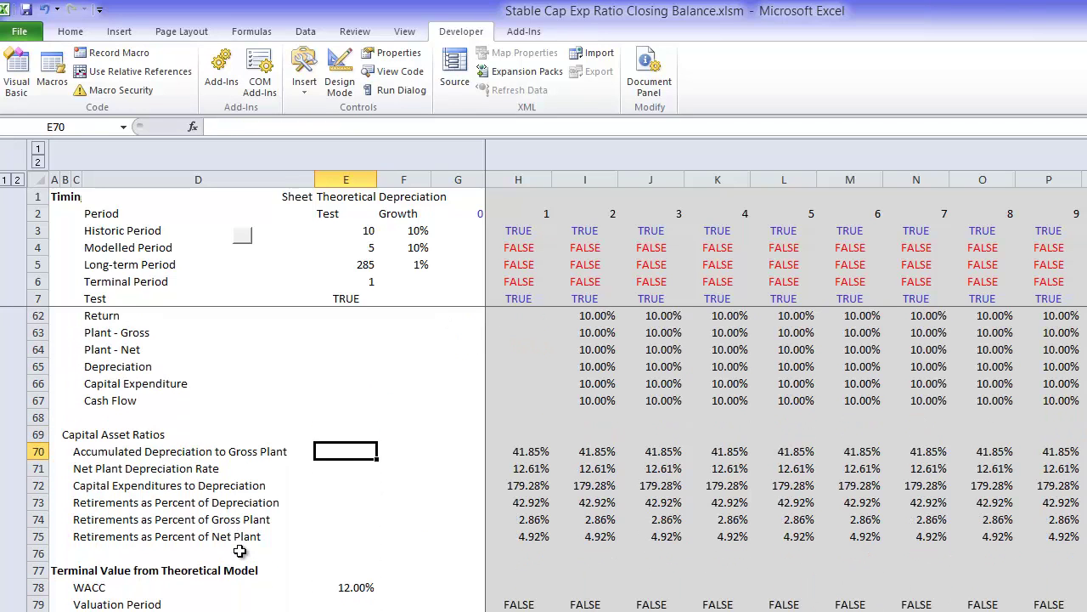
key(Right)
key(Right)
key(Right)
key(Right)
key(Right)
key(Right)
key(Right)
key(Left)
key(Left)
key(Left)
key(Left)
key(Left)
key(Left)
key(Left)
key(Home)
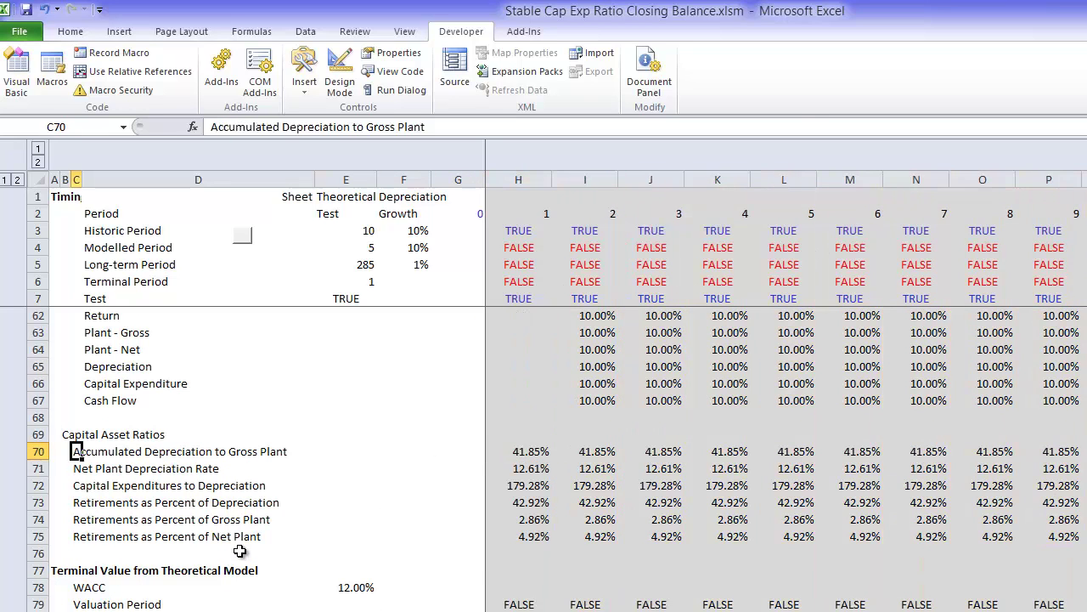
Inspect the Growth_Find formula in E107 and its E105 and E106 inputs, unchanged
key(Page_Down)
key(Page_Down)
key(Down)
key(Down)
key(Down)
key(Down)
key(Down)
key(Down)
key(Down)
key(Up)
key(Up)
key(Up)
key(Up)
key(Up)
key(Up)
key(Up)
key(Up)
key(Up)
key(Up)
key(Up)
key(Up)
key(Up)
key(Up)
key(Up)
key(Up)
key(Up)
key(Up)
key(Up)
key(Up)
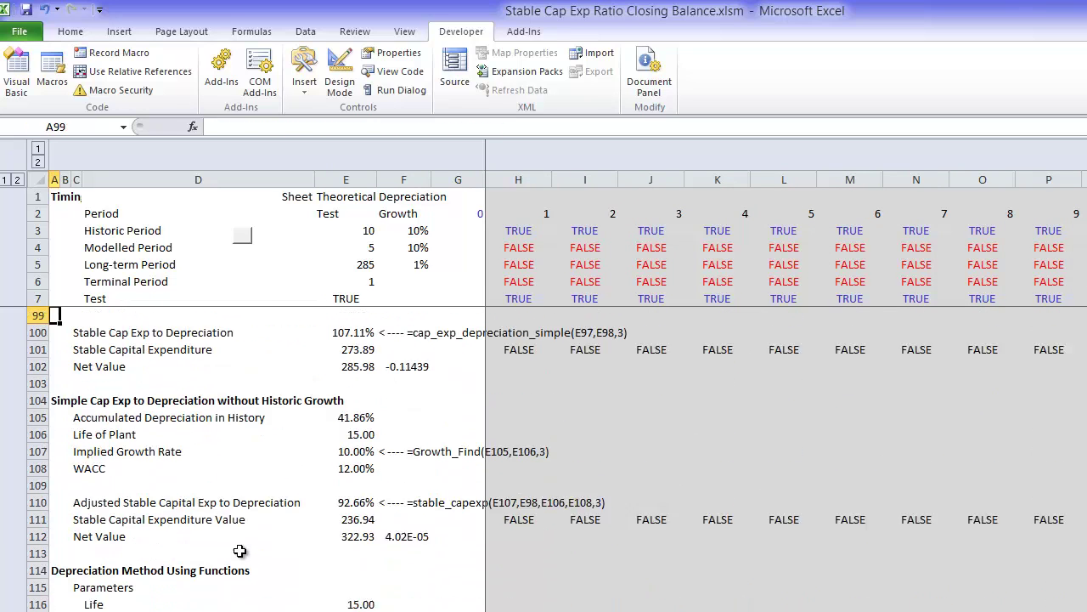
key(Down)
key(Down)
key(Down)
key(Down)
key(Down)
key(Down)
key(Down)
key(Down)
key(Down)
key(Right)
key(Right)
key(Right)
key(Right)
key(F2)
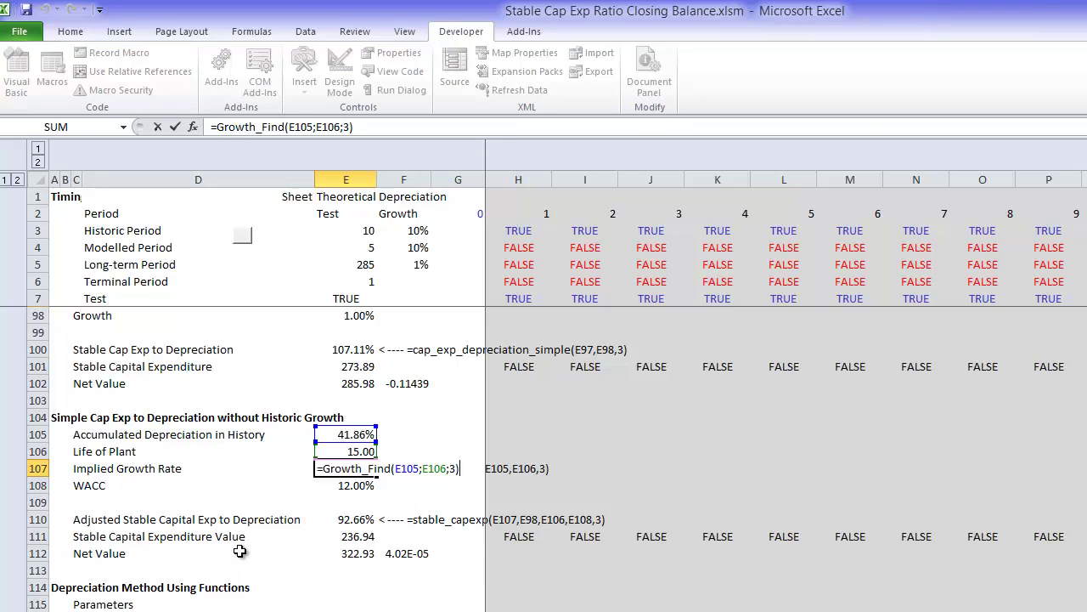
key(Return)
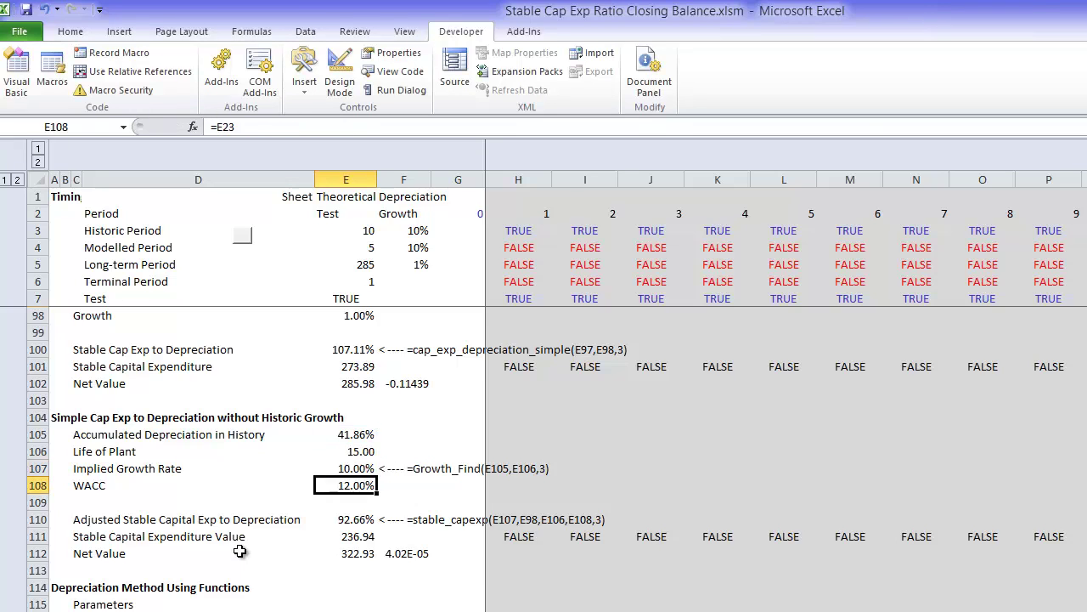
key(Up)
key(Up)
key(Up)
key(Down)
key(Down)
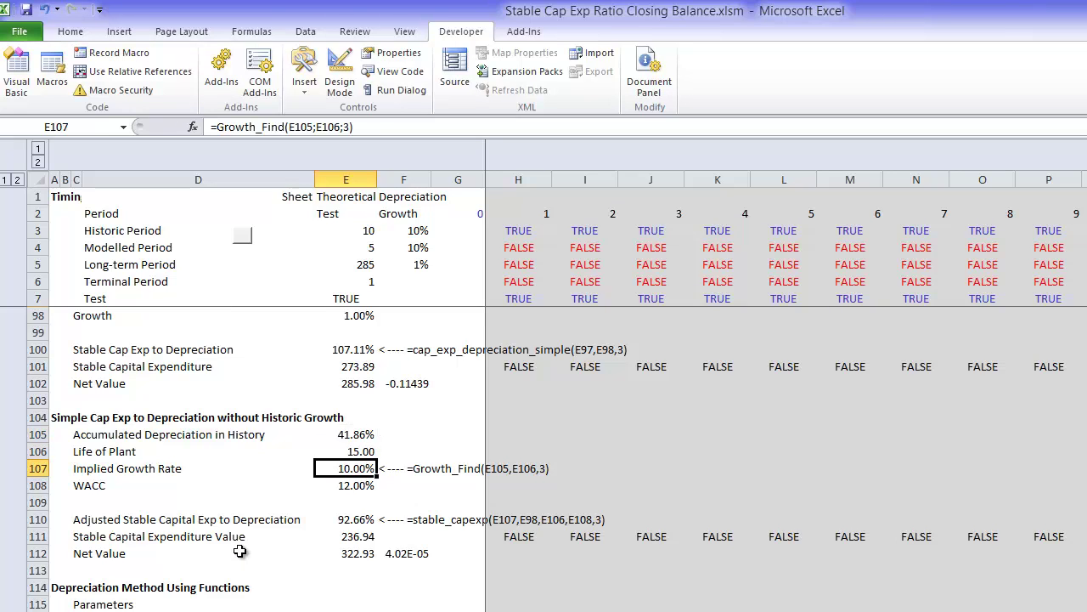
Check the stable capex value E111, the WACC in E78 and theoretical cash flows E83–E84
key(Down)
key(Down)
key(Down)
key(Down)
key(Down)
key(Down)
key(Down)
key(Down)
key(Down)
key(Down)
key(Down)
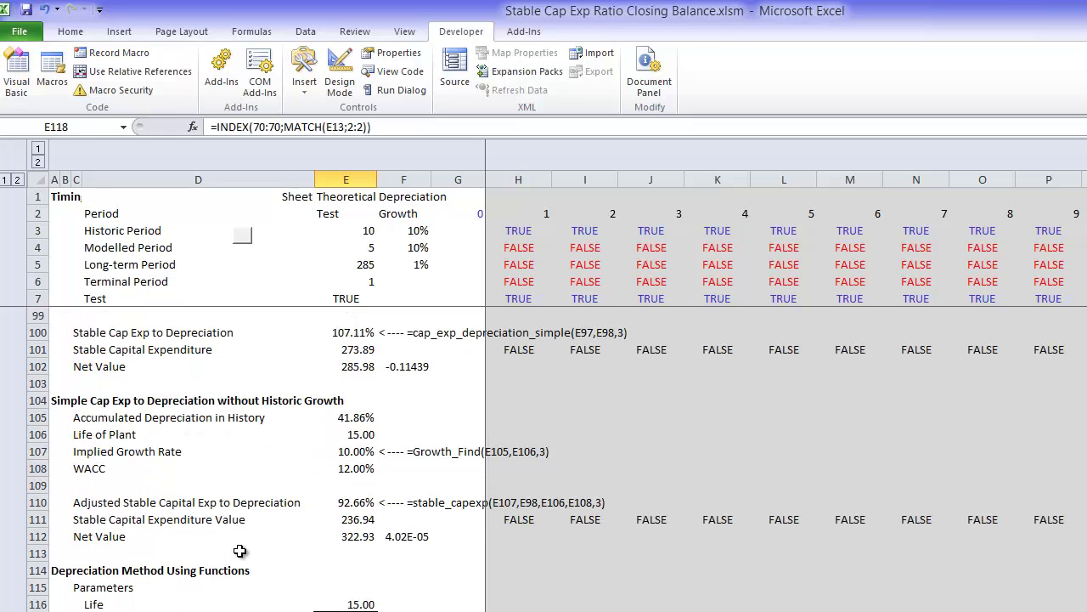
key(Up)
key(Up)
key(Up)
key(Up)
key(Up)
key(Up)
key(Up)
key(Up)
key(Up)
key(Up)
key(Up)
key(Down)
key(Down)
key(Down)
key(Down)
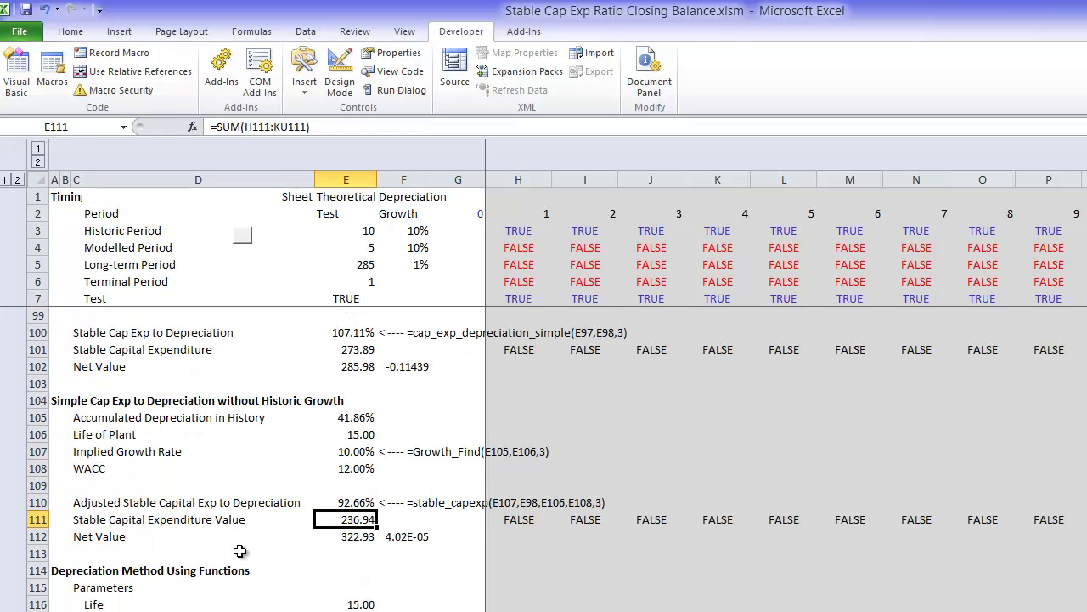
key(Up)
key(Up)
key(Up)
key(Up)
key(Up)
key(Up)
key(Up)
key(Up)
key(Up)
key(Up)
key(Up)
key(Up)
key(Up)
key(Up)
key(Up)
key(Up)
key(Up)
key(Up)
key(Up)
key(Up)
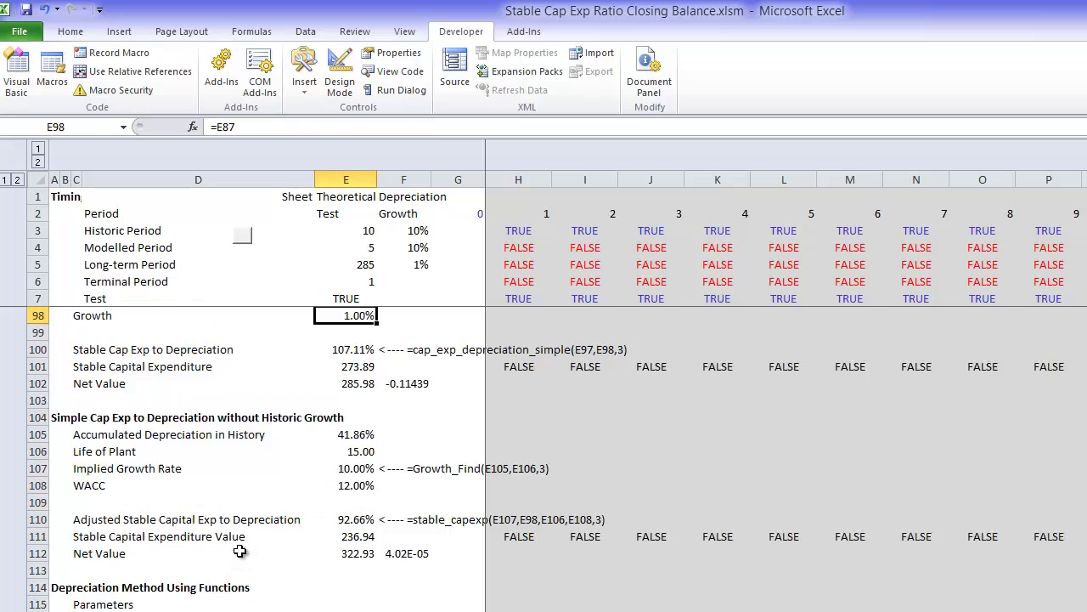
key(Down)
key(Down)
key(Down)
key(Down)
key(Down)
key(Down)
key(Down)
key(Down)
key(Down)
key(Down)
key(Down)
key(Down)
key(Down)
key(Down)
key(Down)
key(Down)
key(Down)
key(Down)
key(Down)
key(Down)
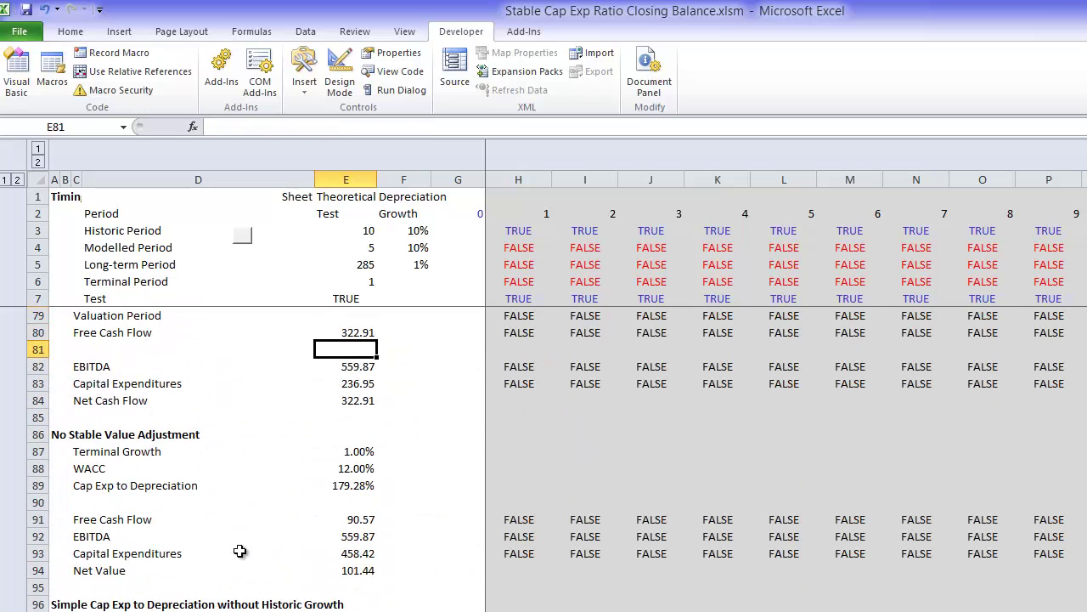
key(Up)
key(Up)
key(Up)
key(Up)
key(Up)
key(Up)
key(Up)
key(Up)
key(Up)
key(Up)
key(Up)
key(Up)
key(Up)
key(Up)
key(Up)
key(Up)
key(Up)
key(Up)
key(Up)
key(Up)
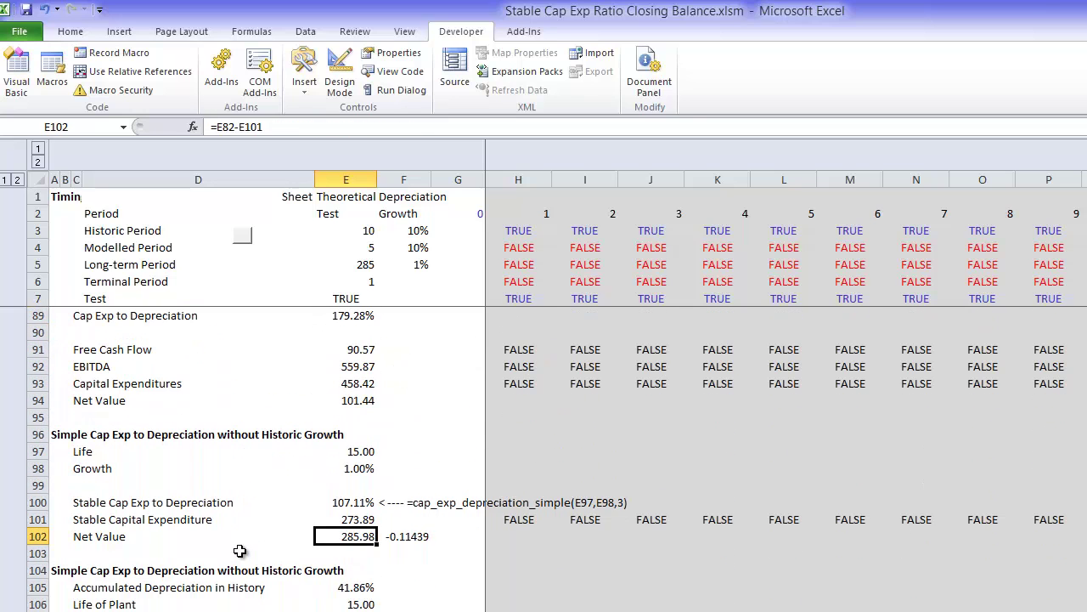
key(Up)
key(Up)
key(Up)
key(Up)
key(Up)
key(Up)
key(Up)
key(Up)
key(Up)
key(Up)
key(Up)
key(Up)
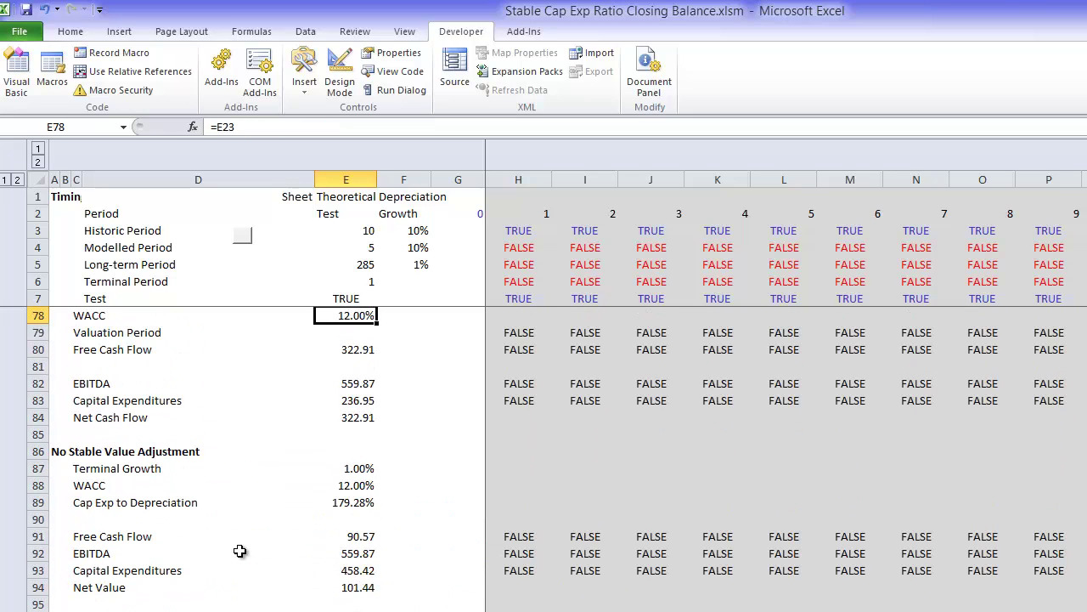
key(Down)
key(Down)
key(Down)
key(Down)
key(Down)
key(Down)
key(Down)
key(Down)
key(Up)
key(Up)
key(Up)
key(Up)
key(Up)
key(Up)
key(Up)
key(Up)
key(Up)
key(Up)
key(Up)
key(Down)
key(Down)
key(Down)
key(Down)
key(Down)
key(Down)
key(Down)
key(Down)
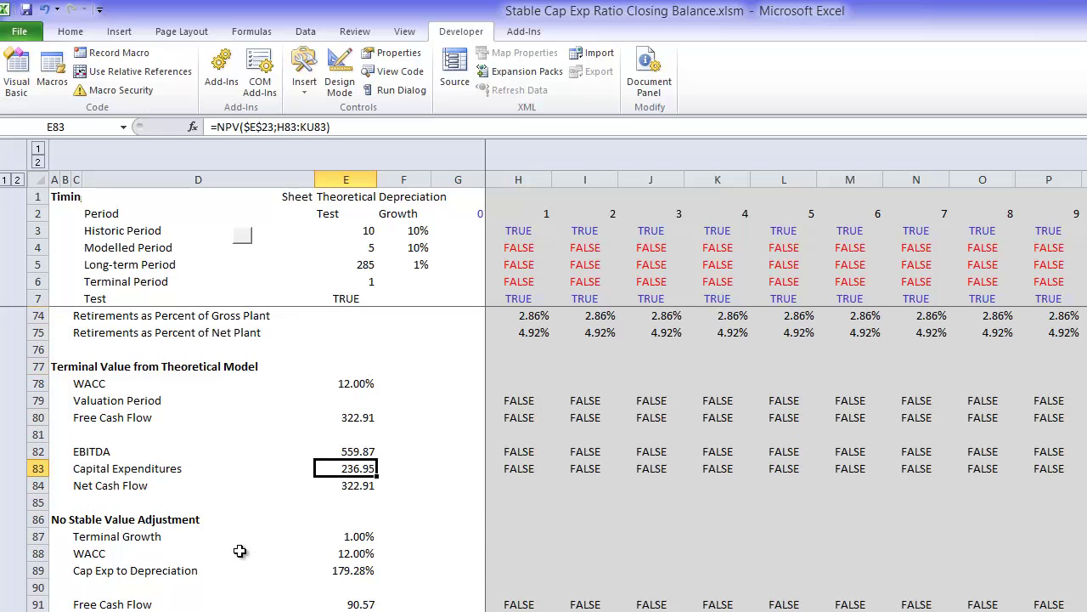
key(Page_Down)
key(Page_Down)
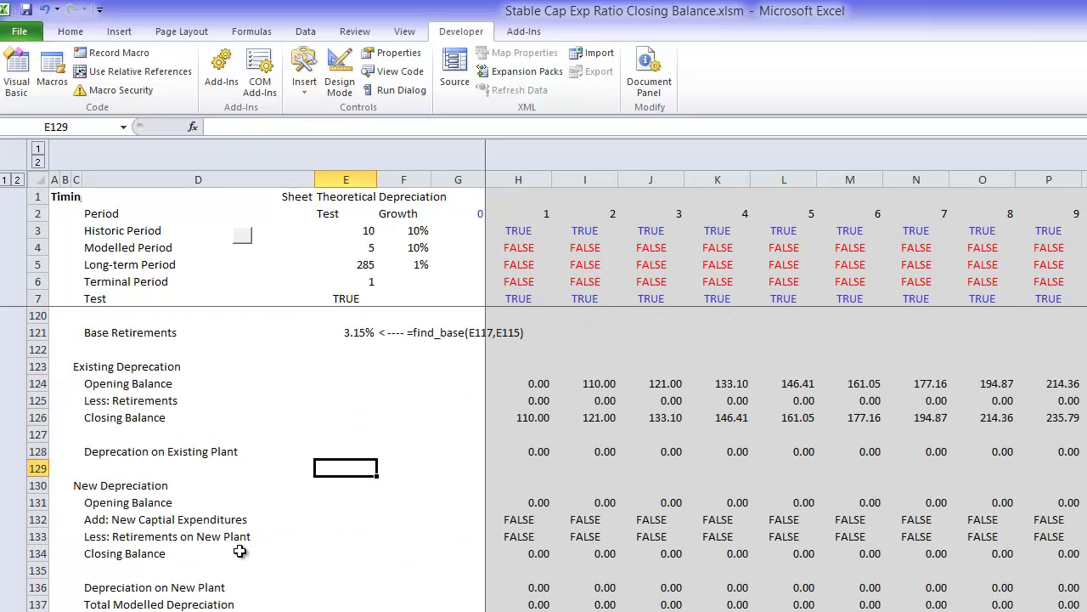
key(Page_Up)
key(Page_Up)
On the summary sheet, set Terminal Growth to 0% and raise Historic and Modelled Growth to 14%
key(ctrl+Page_Up)
key(ctrl+Page_Up)
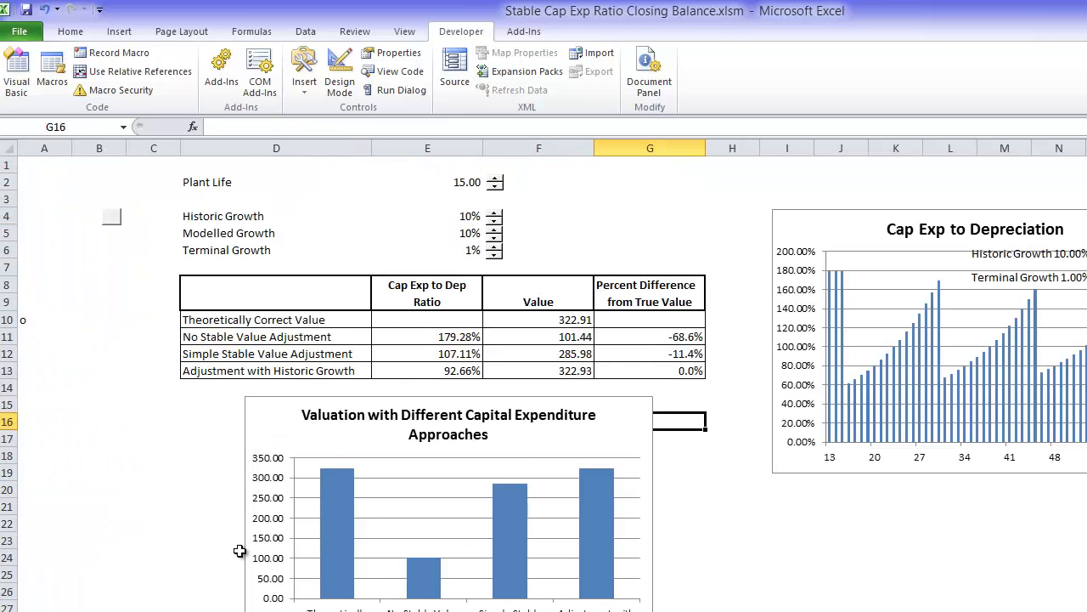
click(63, 321)
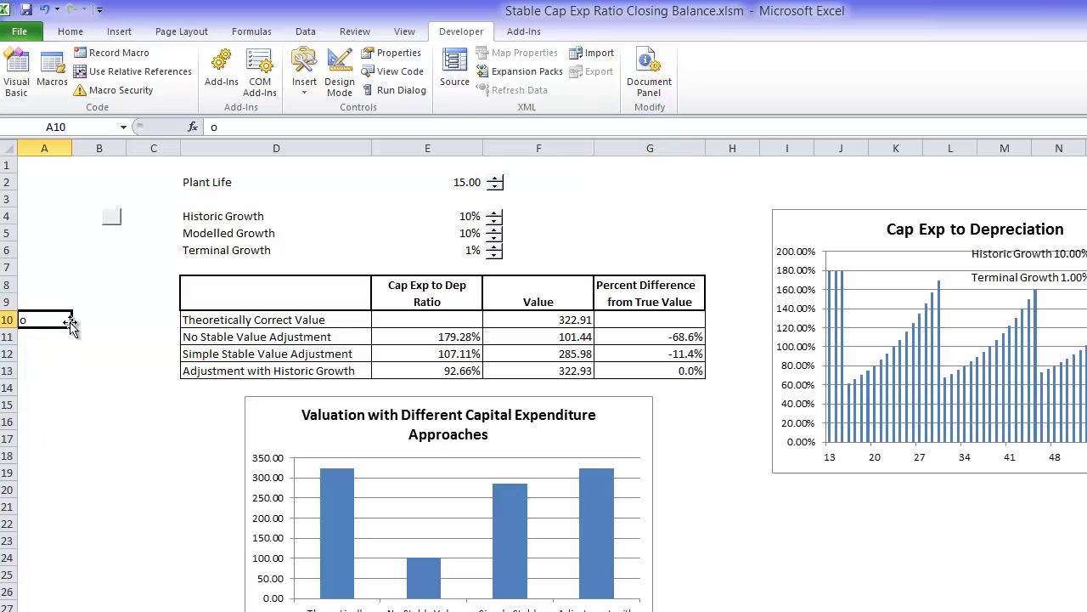
click(493, 255)
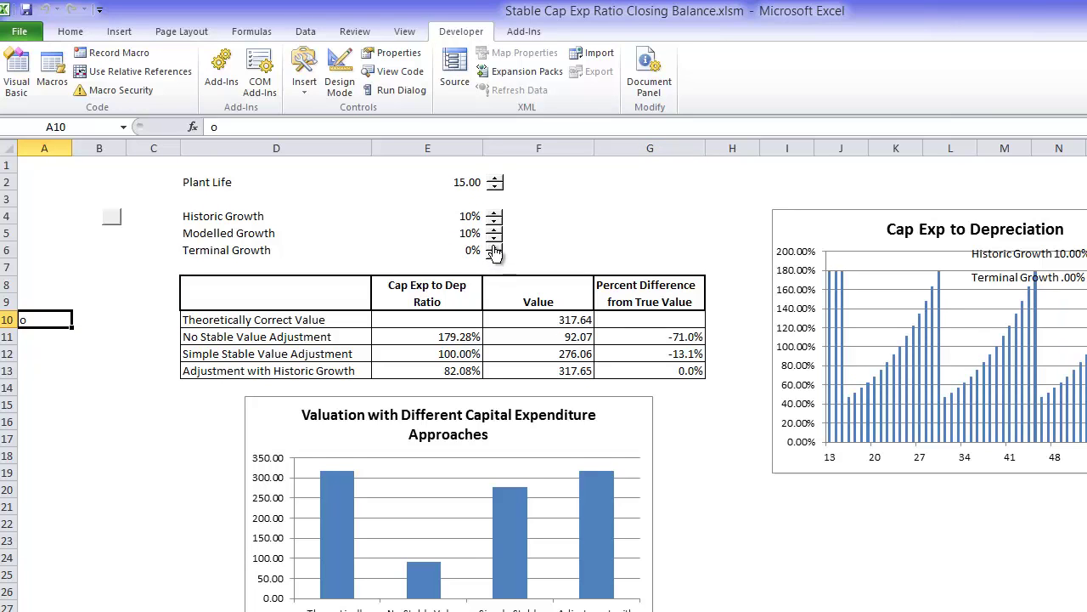
click(493, 213)
click(494, 213)
click(494, 213)
click(494, 213)
click(493, 229)
click(493, 230)
click(493, 229)
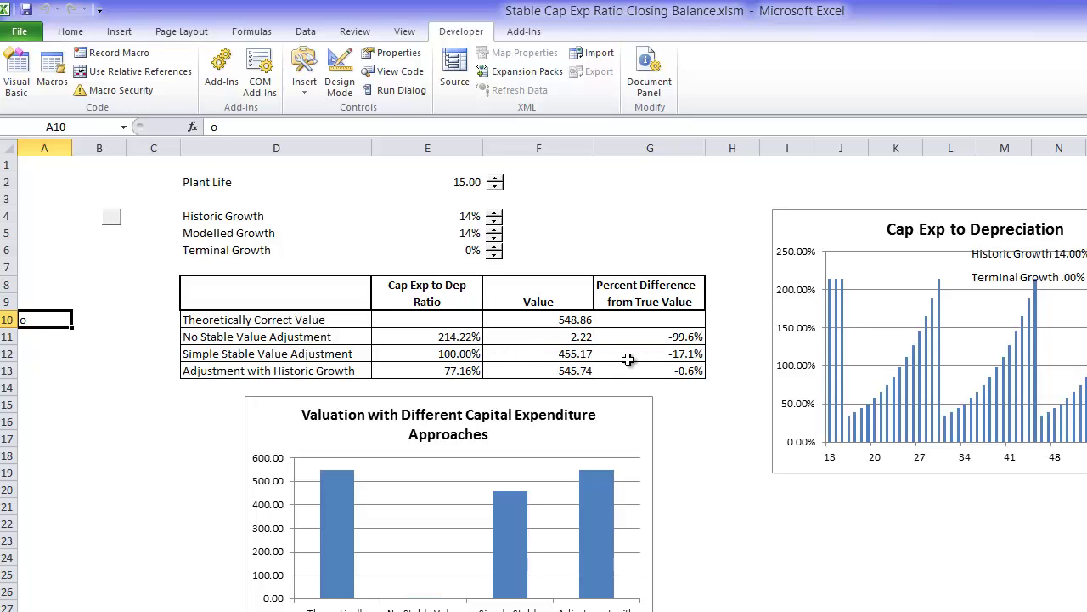
Check the Simple Stable Value Adjustment in F12, then raise Historic and Modelled Growth to 20%
click(513, 357)
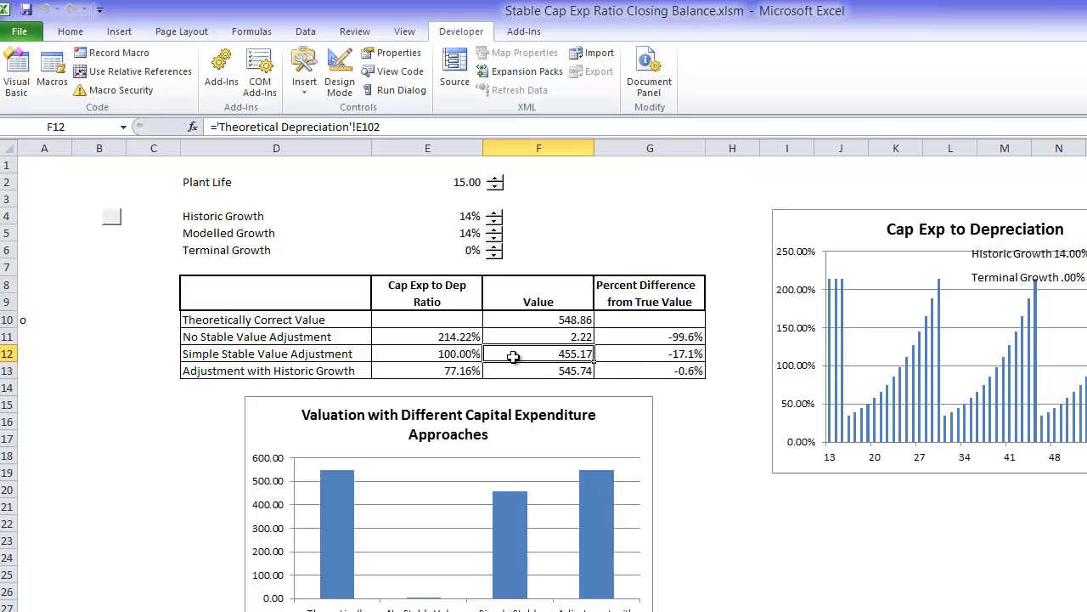
click(493, 213)
click(493, 214)
click(493, 213)
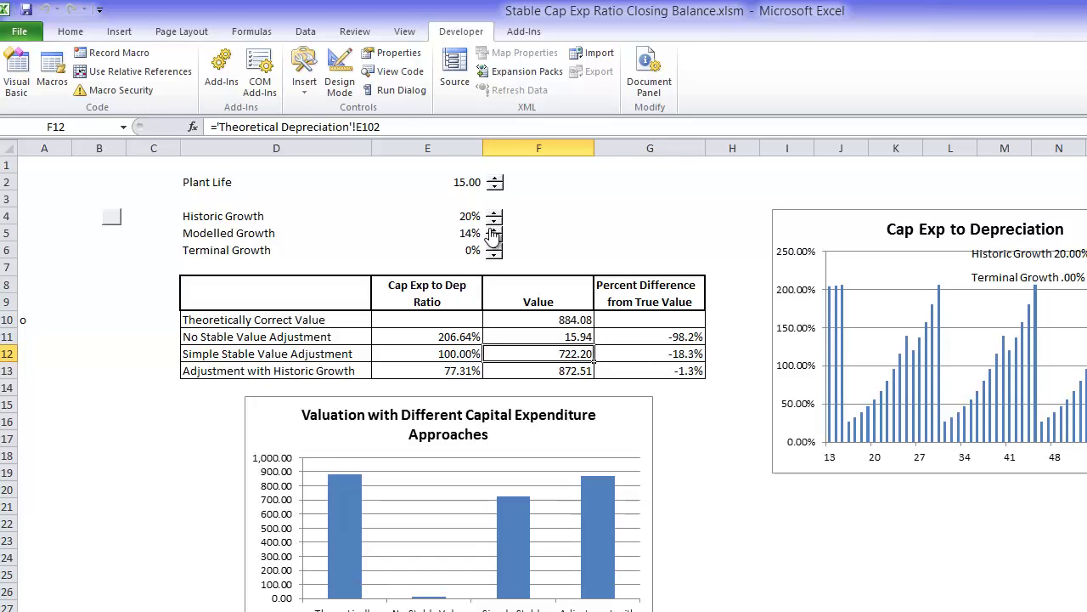
click(493, 229)
click(493, 229)
click(494, 230)
click(494, 230)
click(494, 229)
click(495, 230)
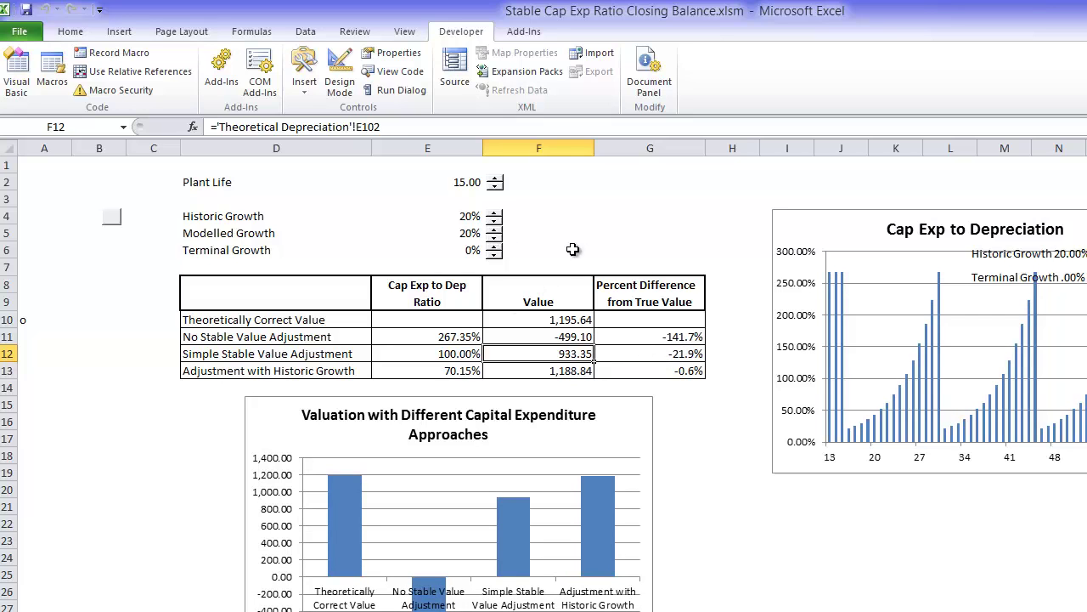
click(608, 246)
On the model inputs sheet, recalculate the model with the macro button beside Historic Period
key(ctrl+Page_Down)
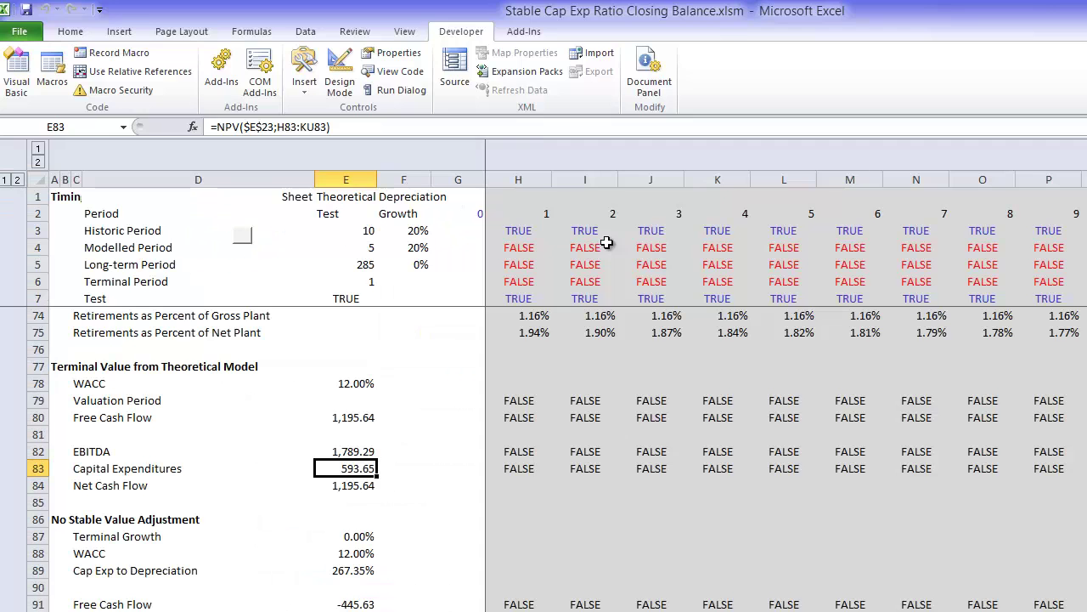
key(ctrl+Page_Down)
key(ctrl+Page_Down)
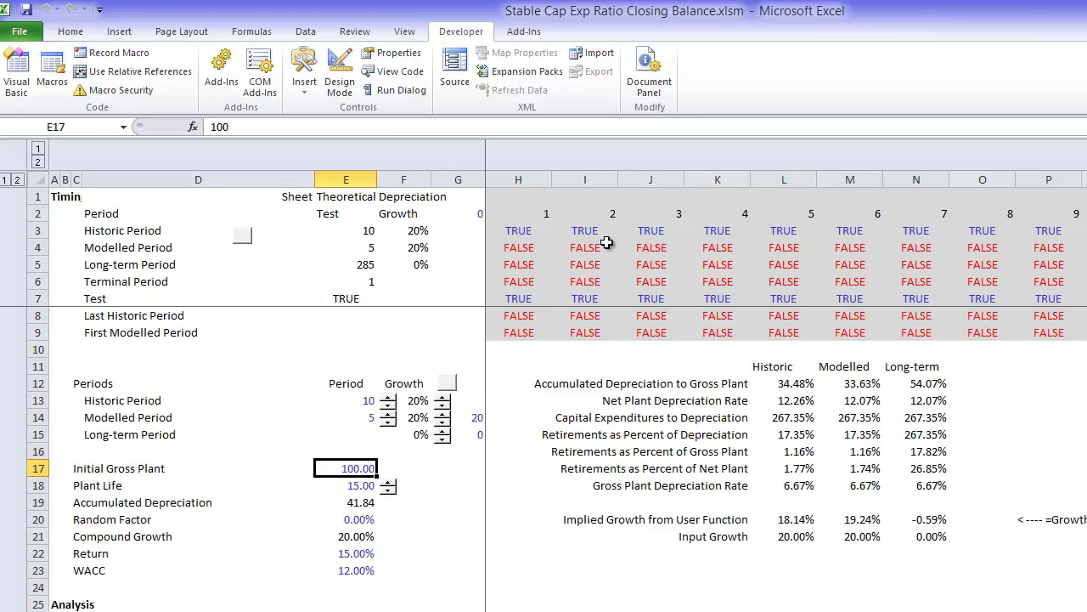
key(Down)
key(Down)
key(Down)
key(Down)
key(Down)
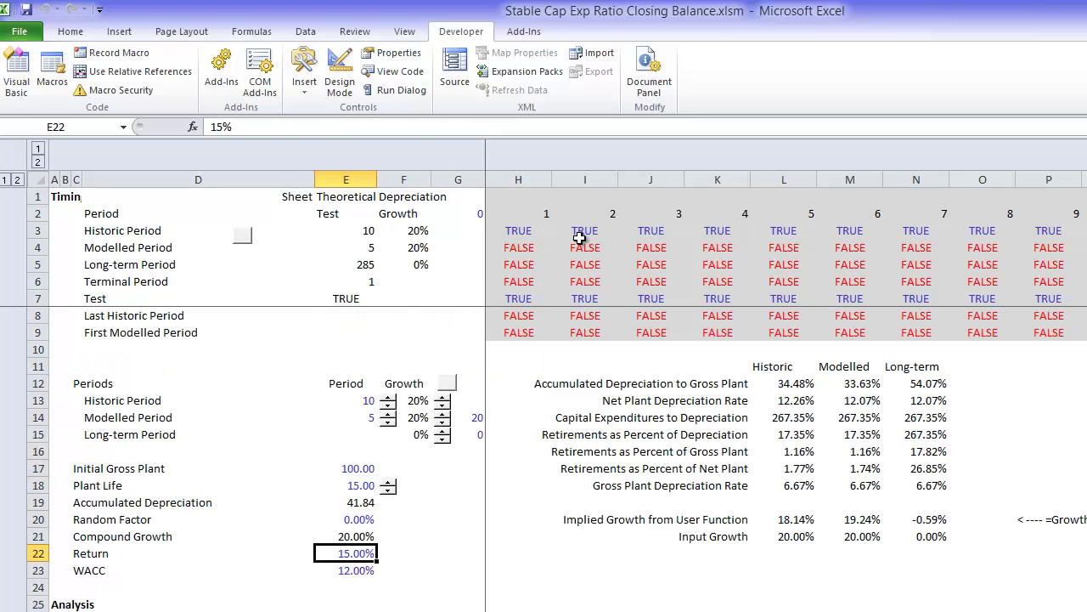
click(244, 234)
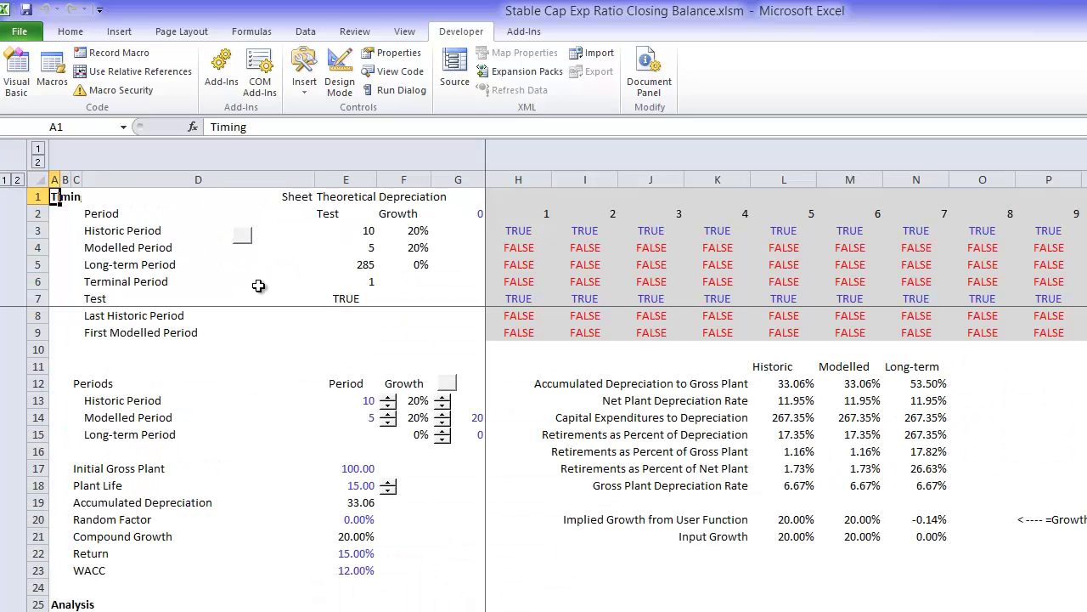
Set WACC in E23 to 15% and view the results
click(387, 550)
key(Up)
key(Left)
key(Down)
key(Down)
text(15)
key(Return)
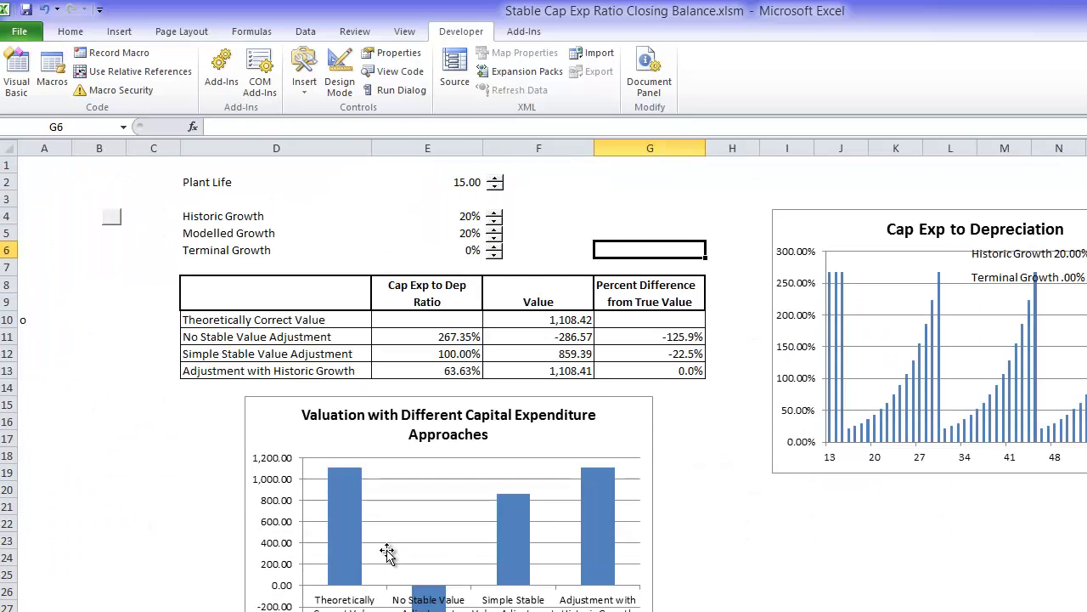
Change WACC to 8% and check the valuation summary
key(ctrl+Page_Down)
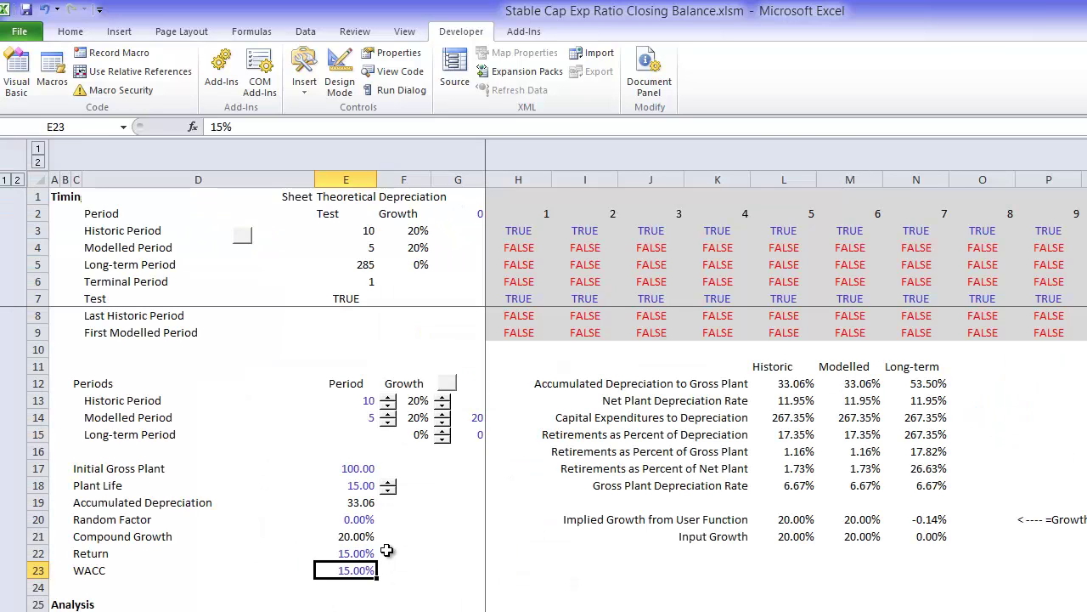
text(8%)
key(Return)
key(ctrl+Page_Up)
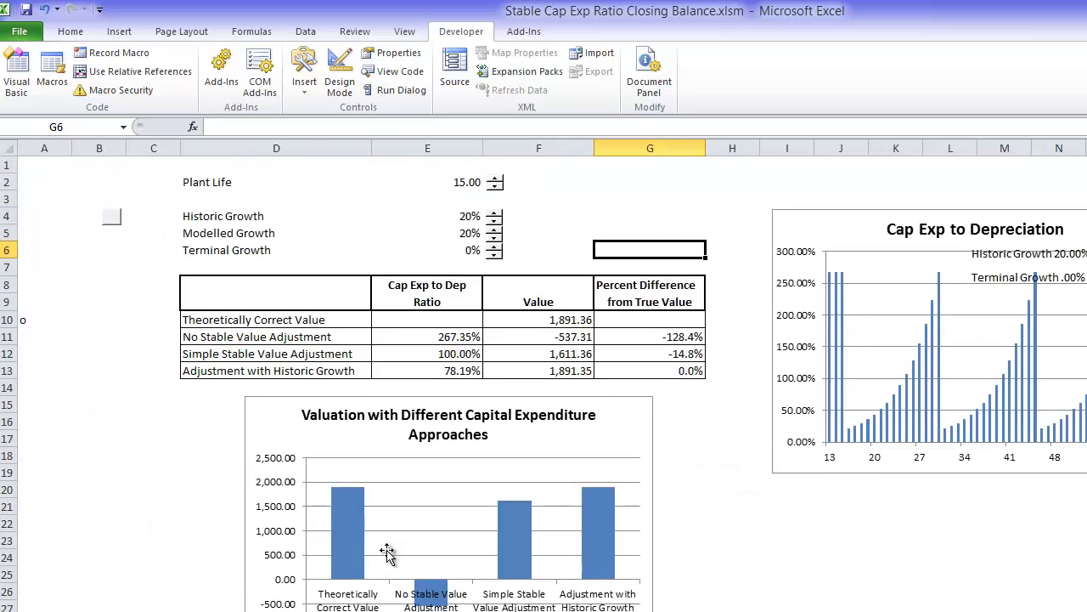
key(ctrl+Page_Down)
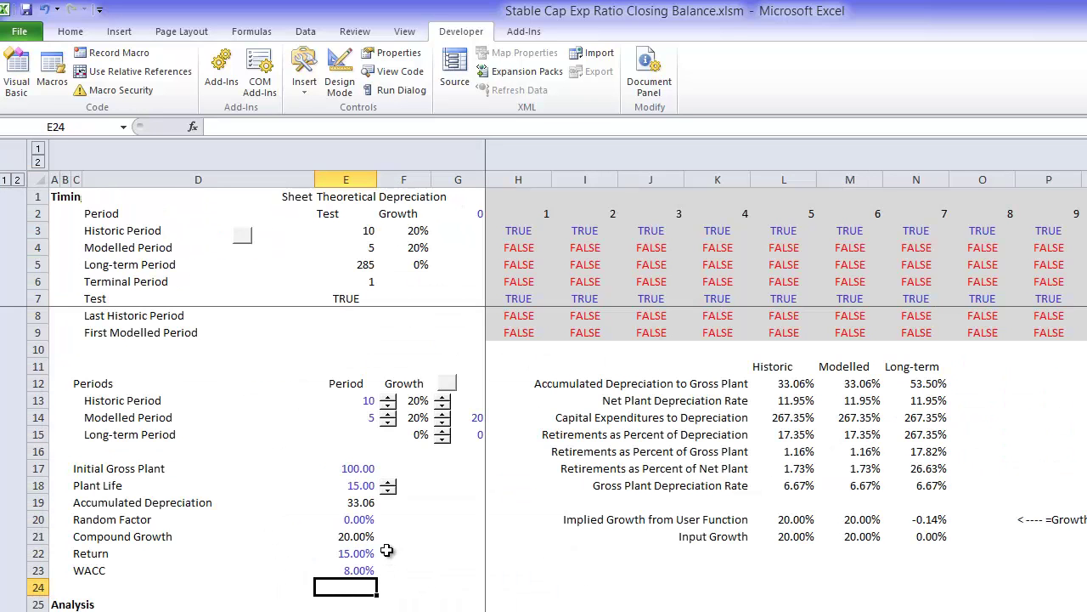
Restore WACC in E23 to 12%, giving a theoretical value of 1,336.53
key(Up)
text(1)
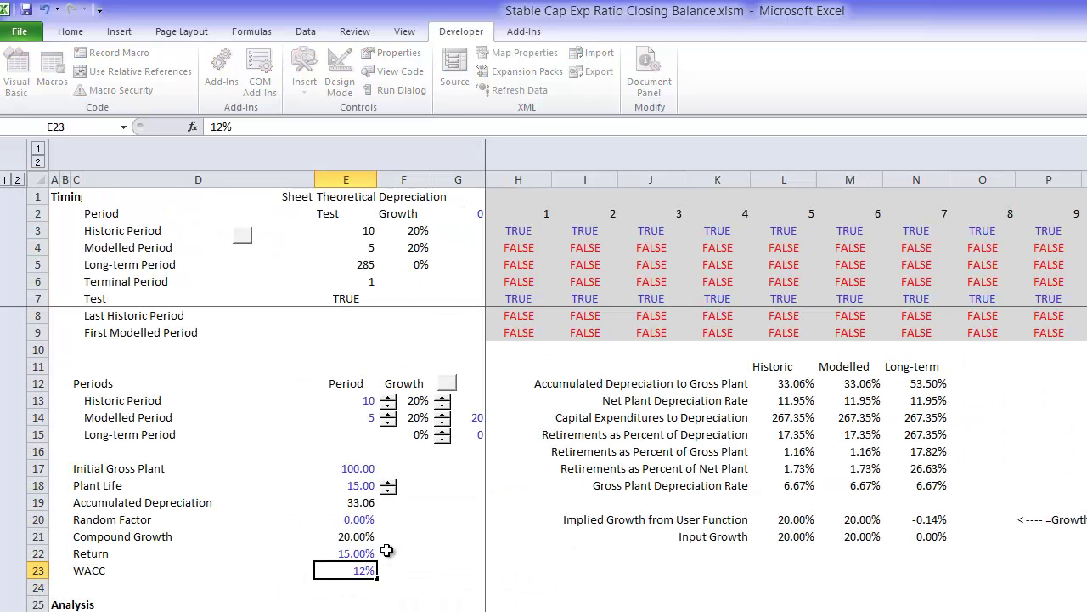
key(Return)
key(Up)
key(ctrl+Page_Down)
key(ctrl+Page_Down)
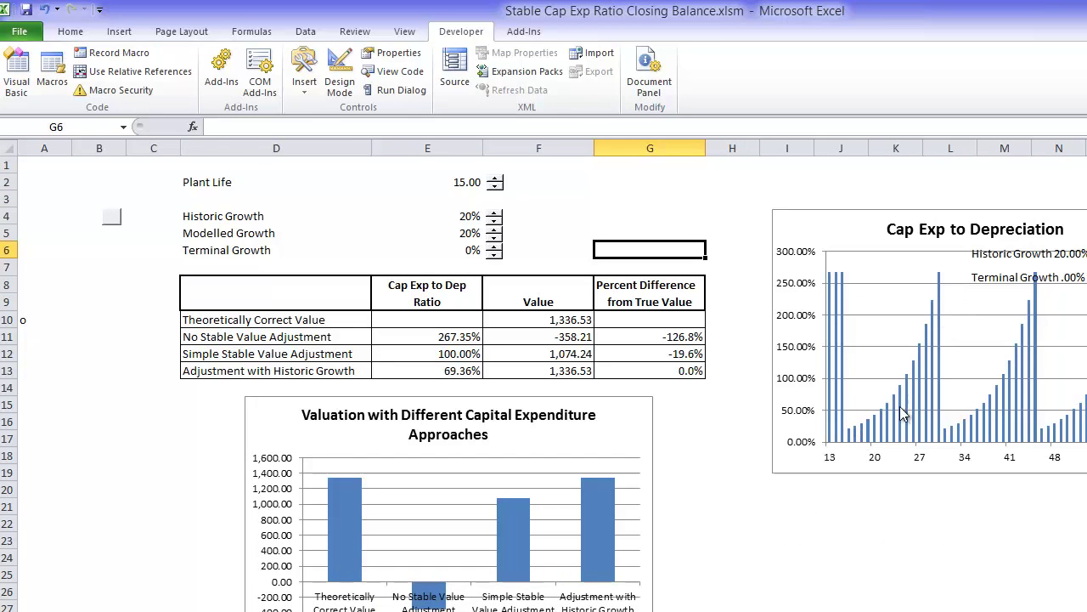
Raise Plant Life to 30, rerun the valuation, and inspect the simple adjustment's percent difference
click(495, 180)
click(496, 181)
click(495, 180)
click(495, 180)
click(495, 180)
click(496, 180)
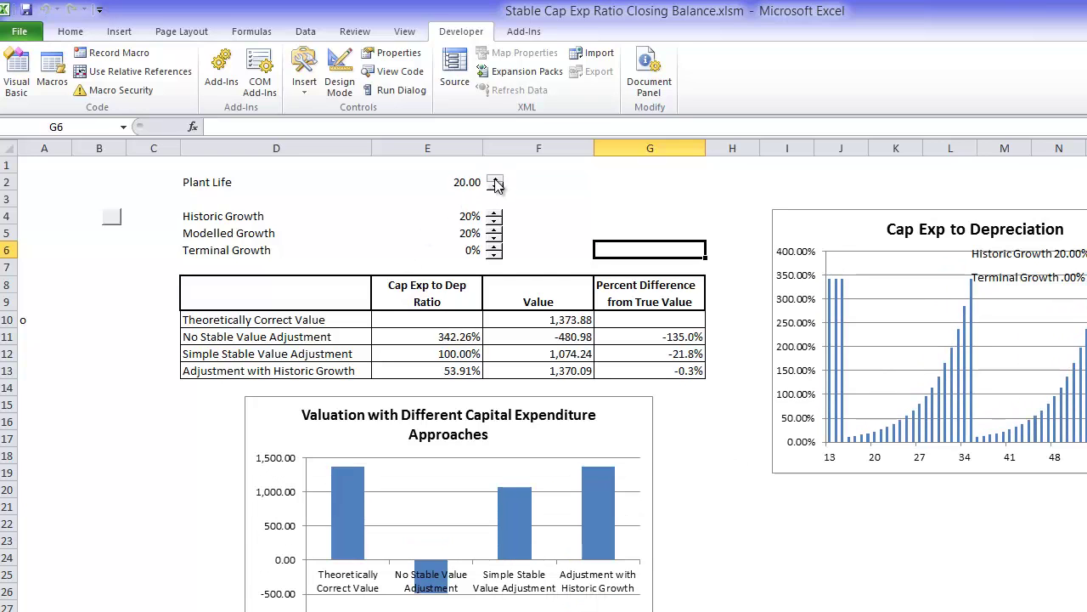
click(496, 180)
click(496, 180)
click(495, 180)
click(495, 180)
click(495, 180)
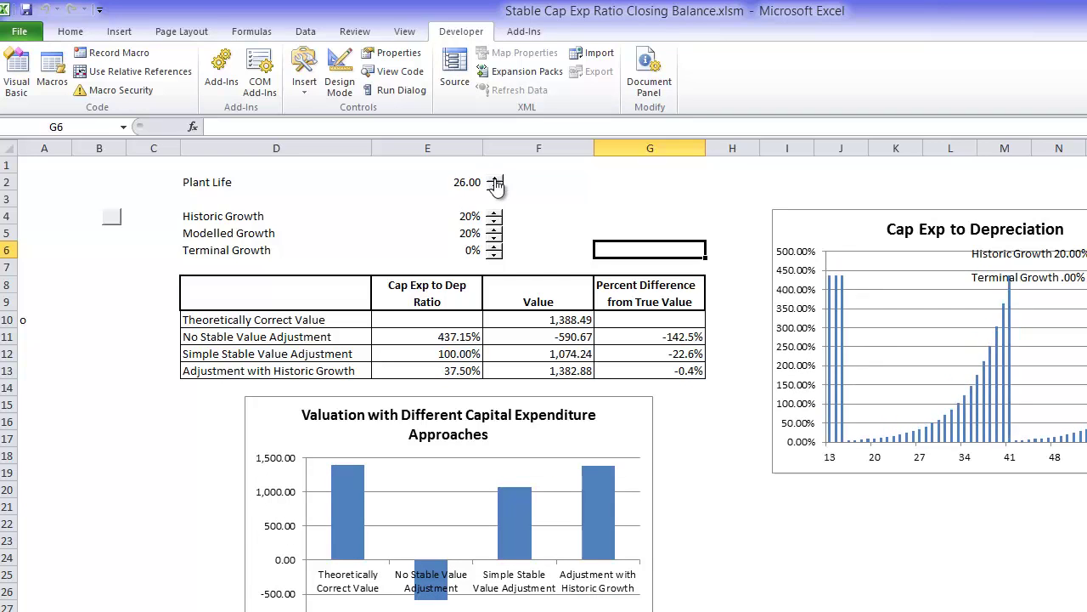
click(495, 180)
click(495, 180)
click(496, 180)
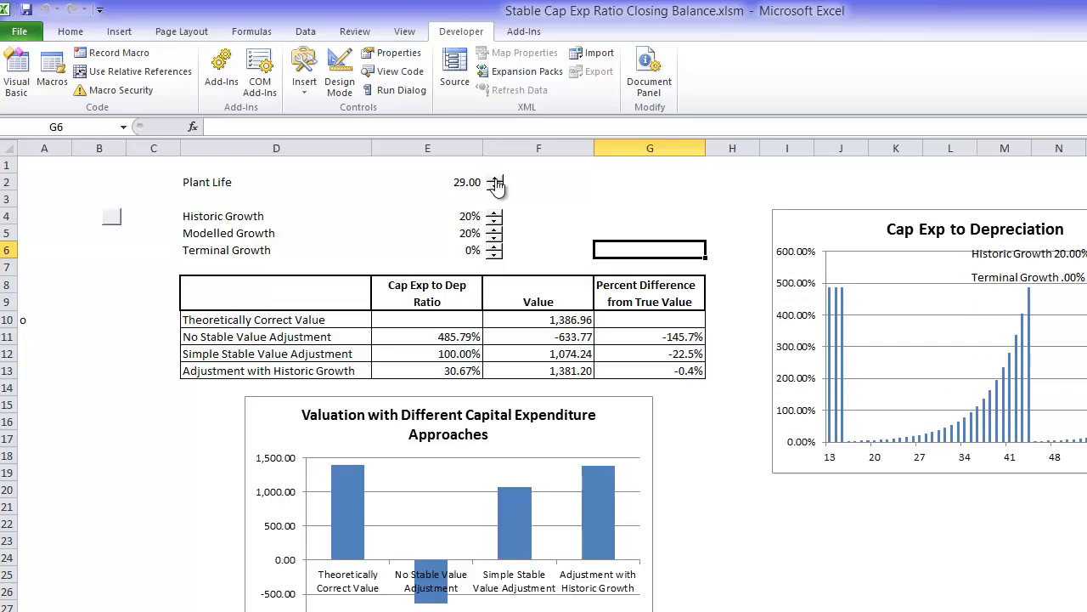
click(496, 180)
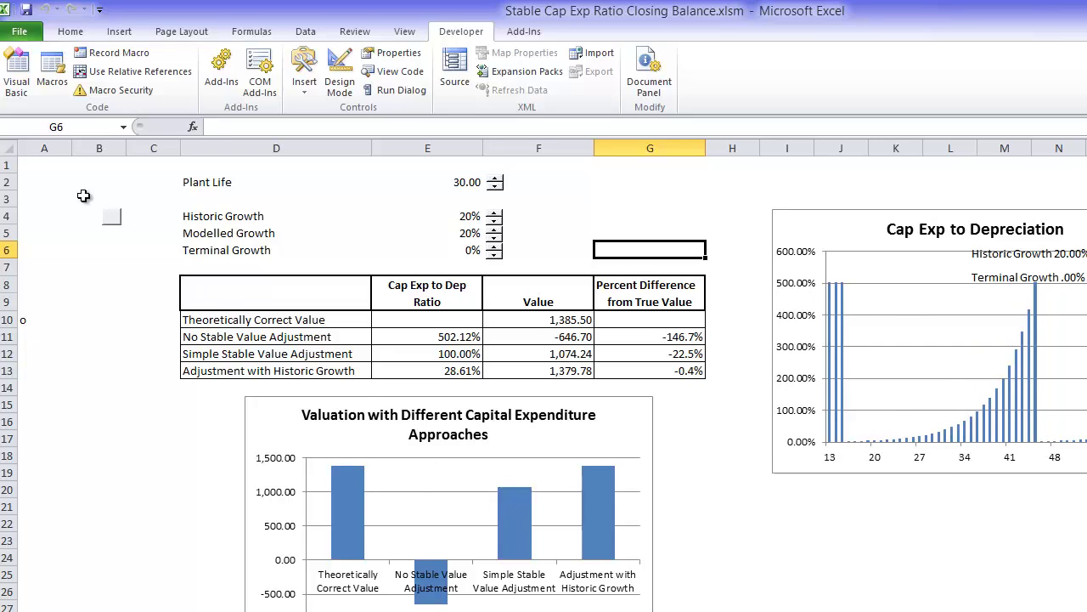
click(111, 217)
click(675, 359)
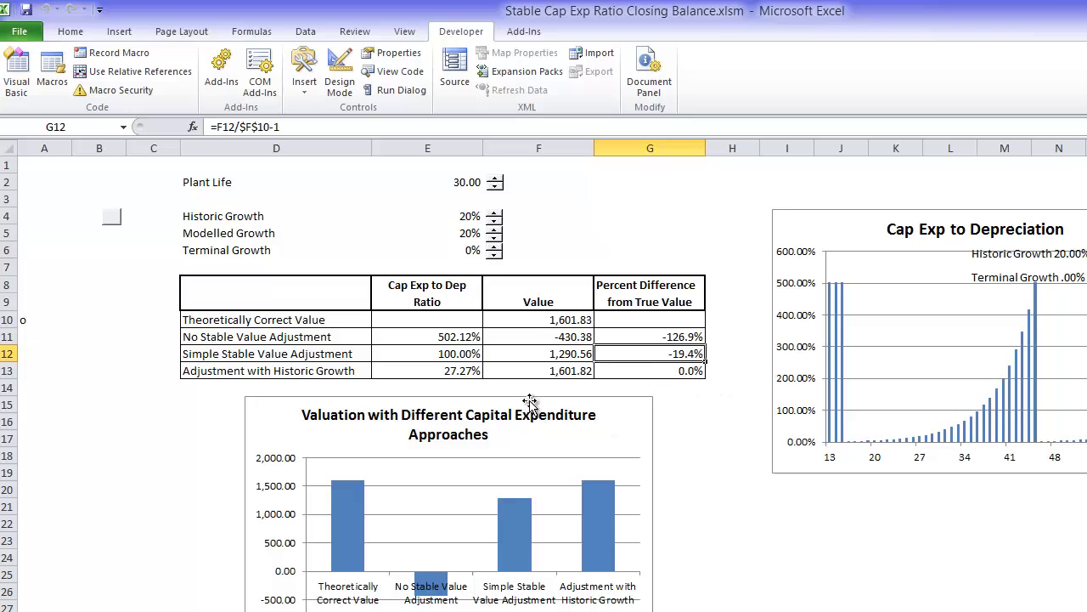
Lower Plant Life to 5 years and rerun the valuation macro
click(495, 188)
click(496, 189)
click(495, 189)
click(495, 188)
click(495, 188)
click(495, 189)
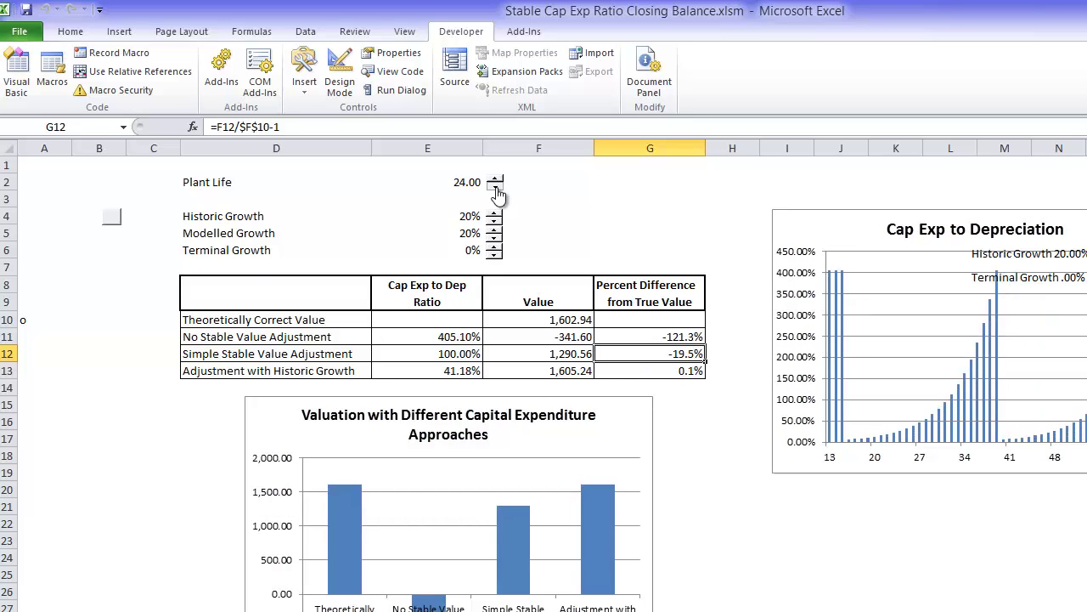
click(496, 189)
click(496, 190)
click(496, 190)
click(496, 189)
click(496, 190)
click(496, 189)
click(496, 189)
click(496, 189)
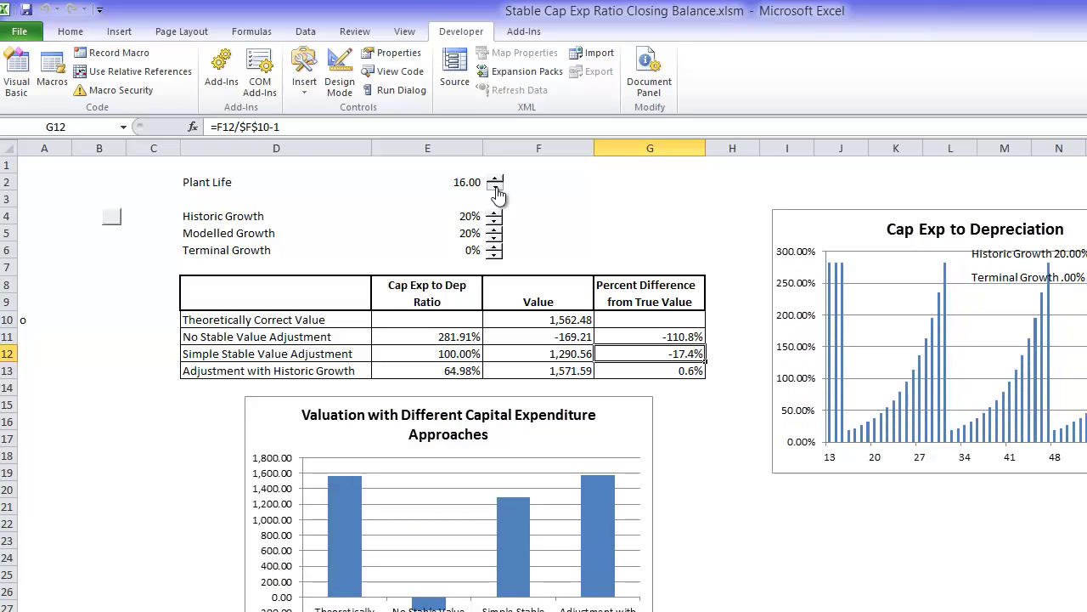
click(496, 190)
click(496, 190)
click(496, 189)
click(496, 190)
click(496, 189)
click(496, 190)
click(496, 189)
click(496, 190)
click(496, 189)
click(496, 190)
click(497, 189)
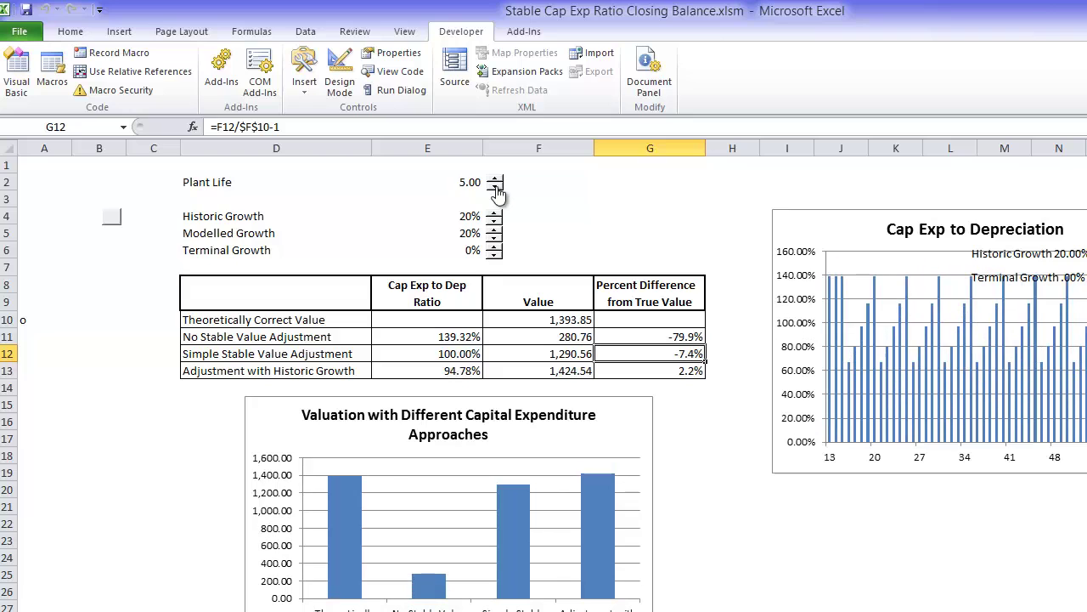
click(111, 218)
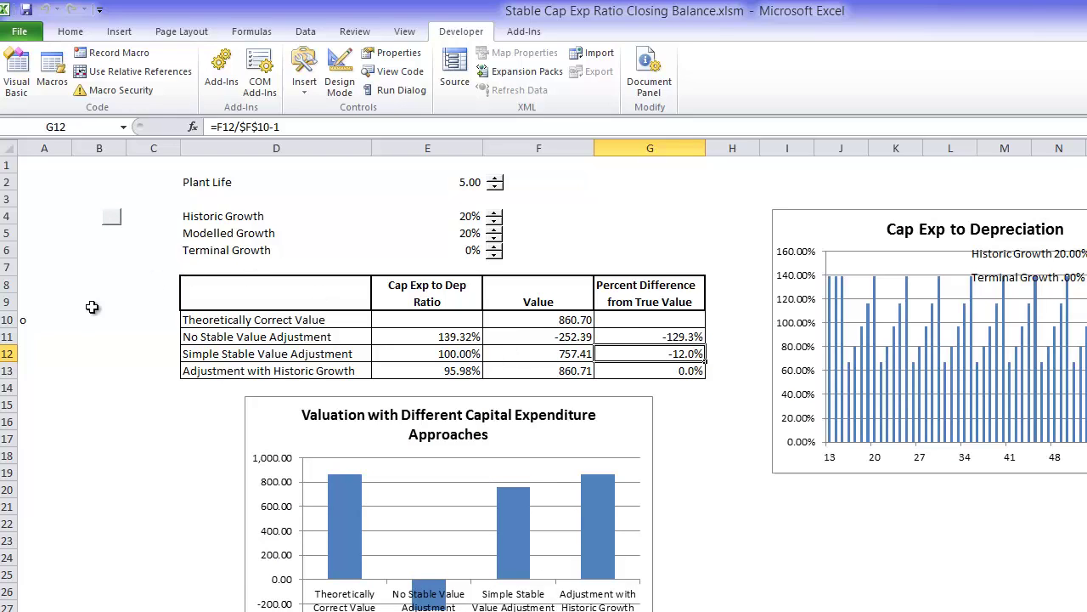
Raise Plant Life to 15 years and rerun the valuation
double_click(495, 179)
double_click(496, 179)
click(495, 179)
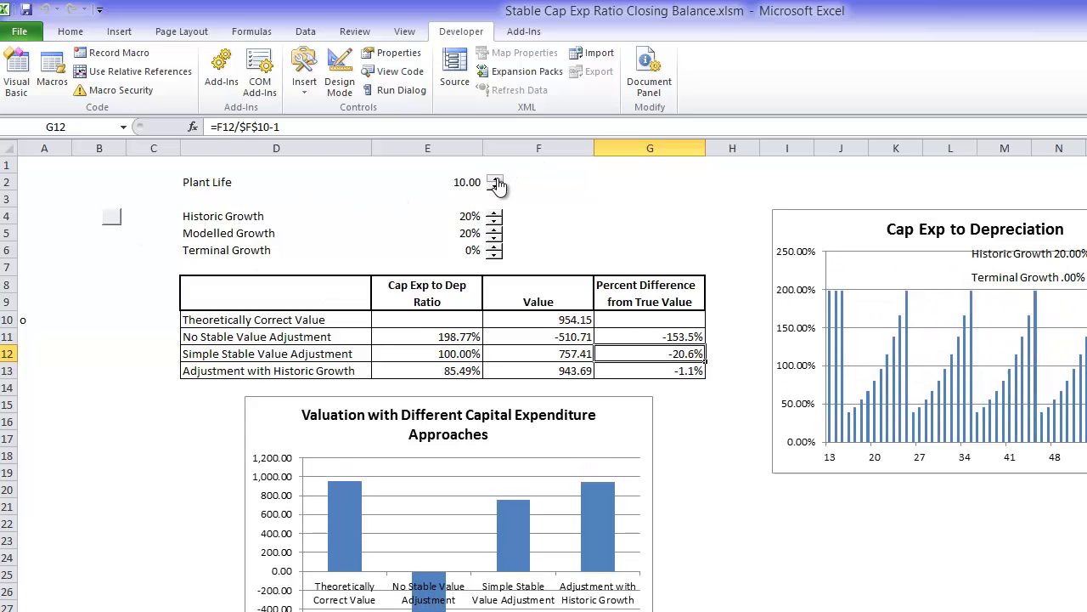
double_click(495, 179)
double_click(496, 180)
click(496, 179)
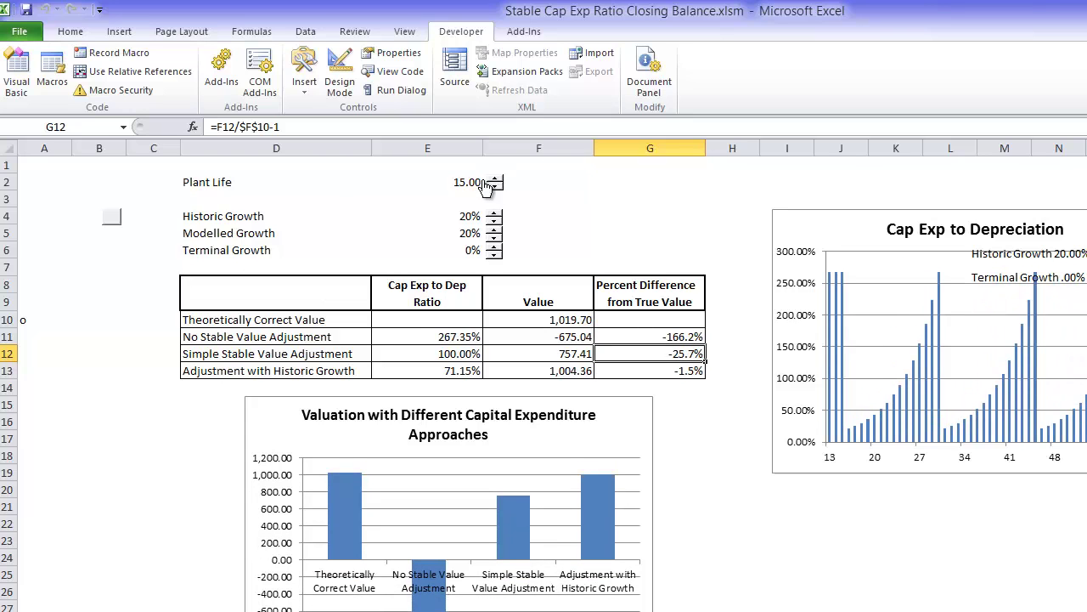
click(111, 217)
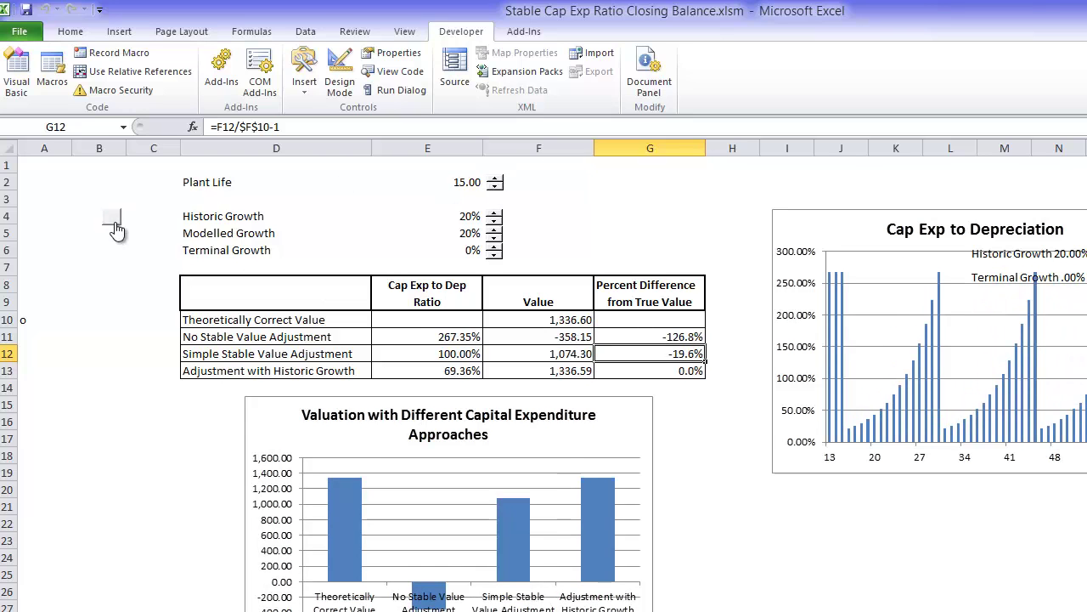
Drop historic and modelled growth to 0% and rerun the valuation
drag(496, 223, 495, 222)
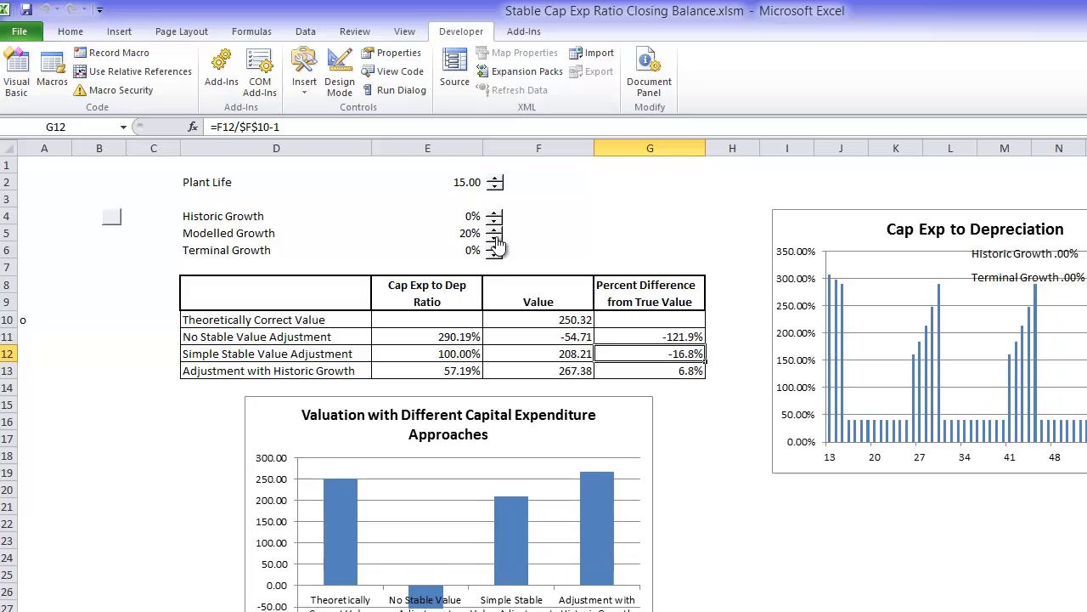
click(495, 238)
click(495, 239)
click(495, 239)
click(495, 239)
click(495, 238)
click(496, 238)
click(495, 240)
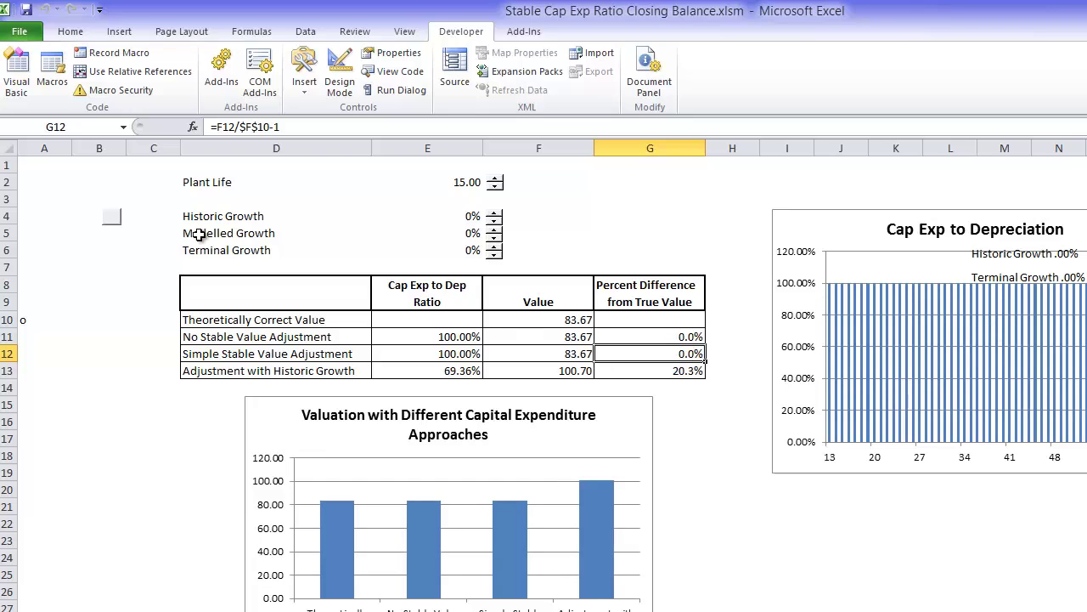
click(110, 217)
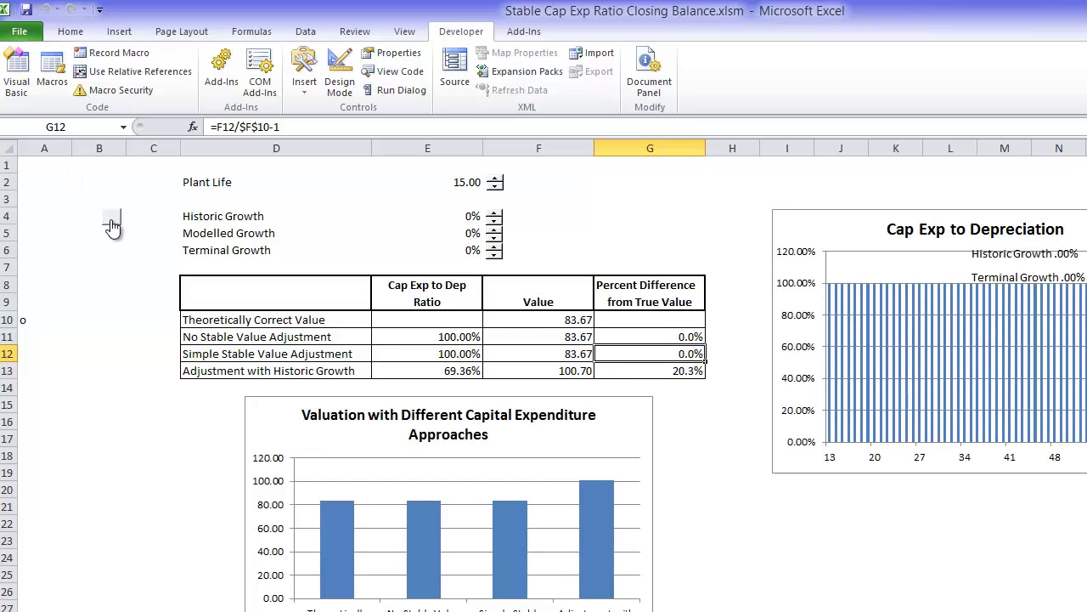
click(111, 224)
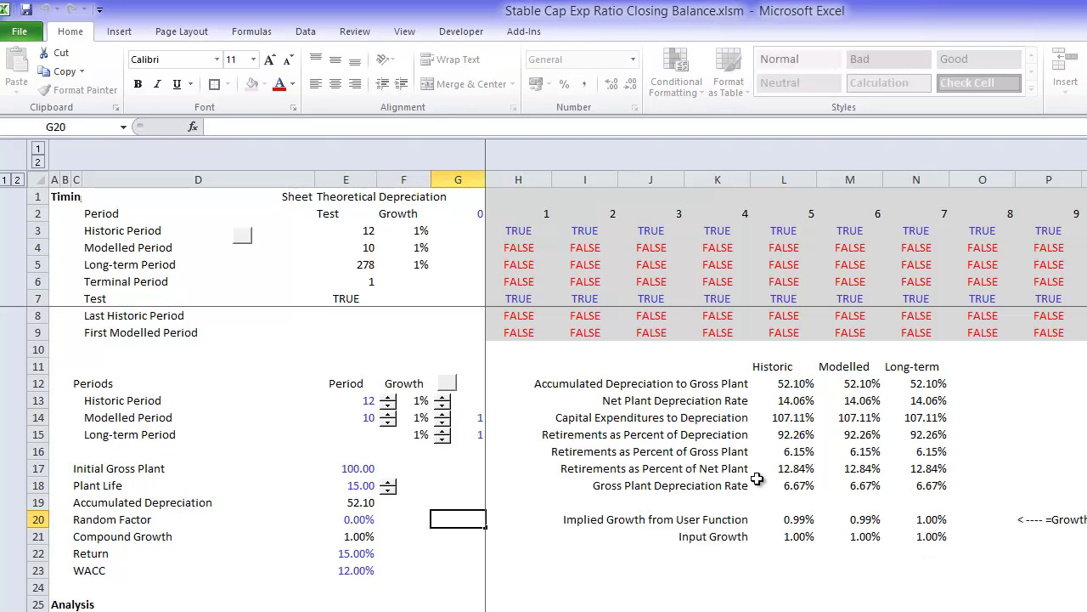
Return to the dashboard and raise historic and modelled growth to 7%
key(ctrl+Page_Up)
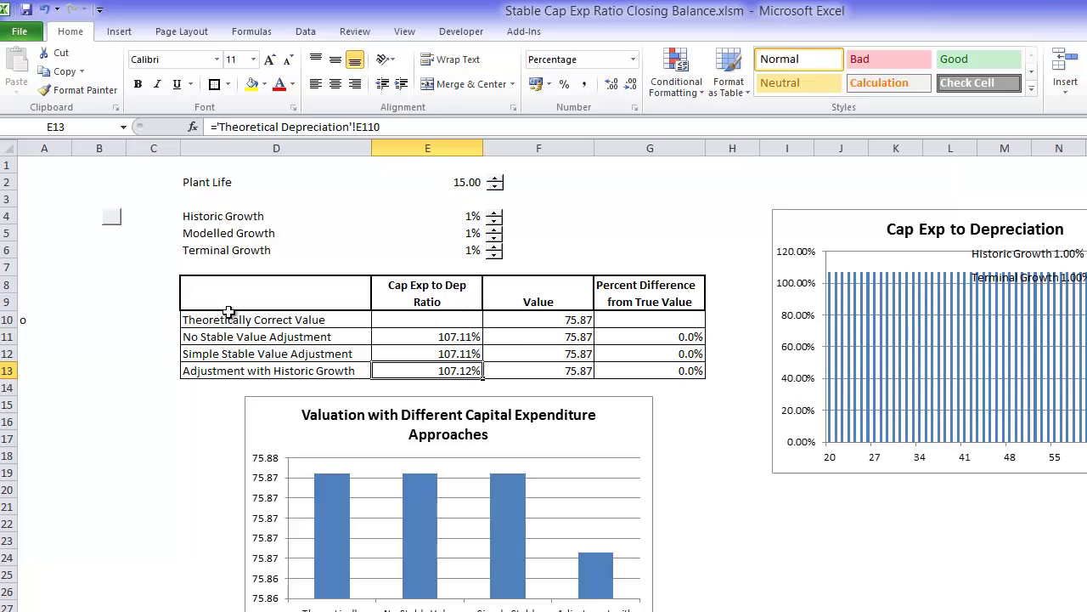
click(494, 213)
click(495, 213)
click(495, 213)
click(494, 213)
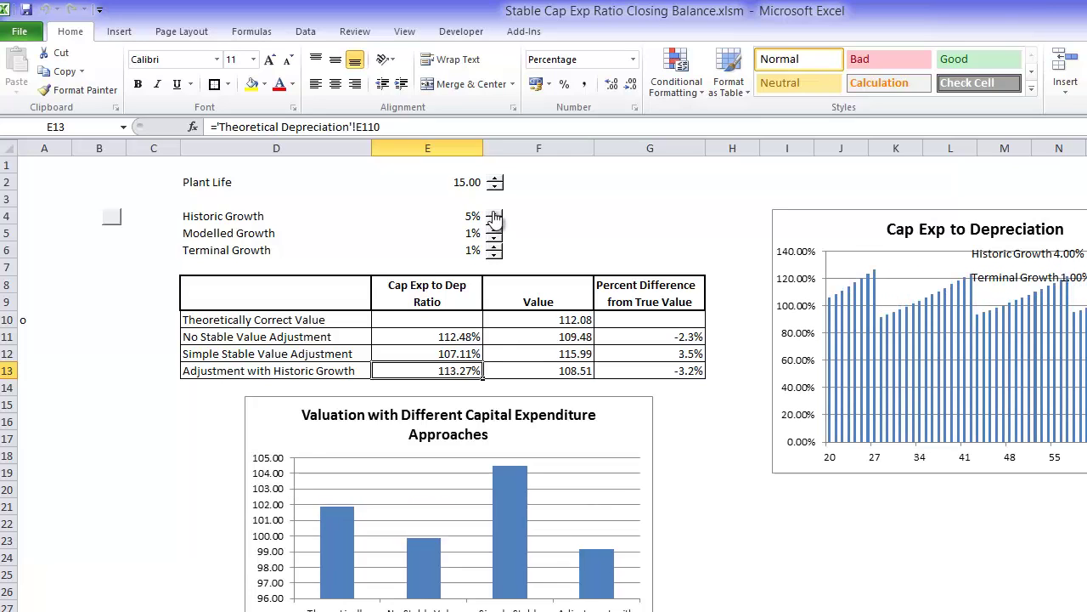
click(494, 213)
click(494, 213)
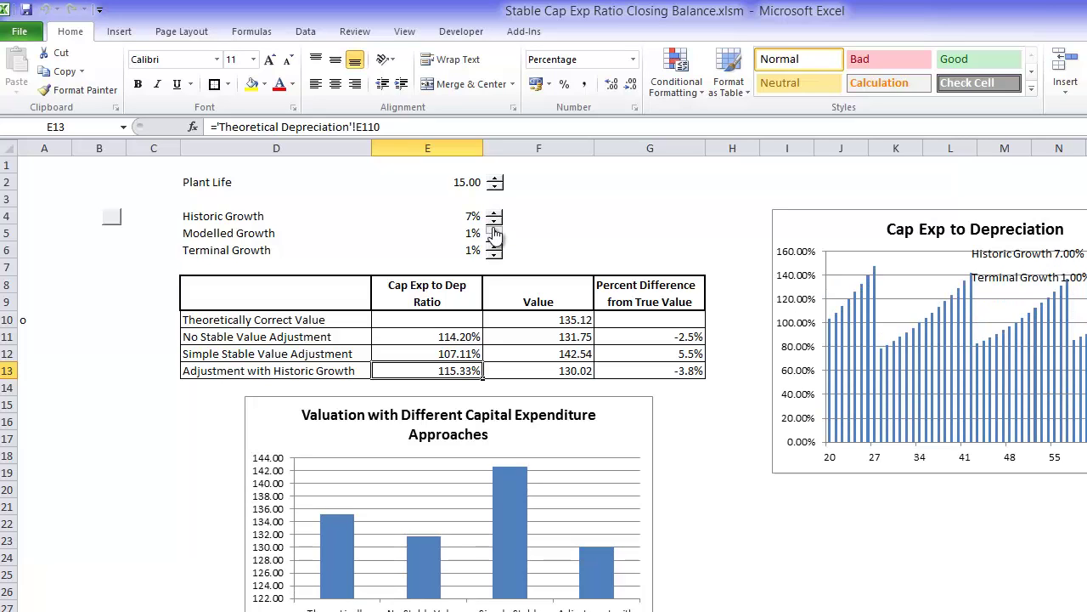
click(495, 230)
click(494, 230)
click(494, 229)
click(495, 230)
click(495, 230)
click(494, 230)
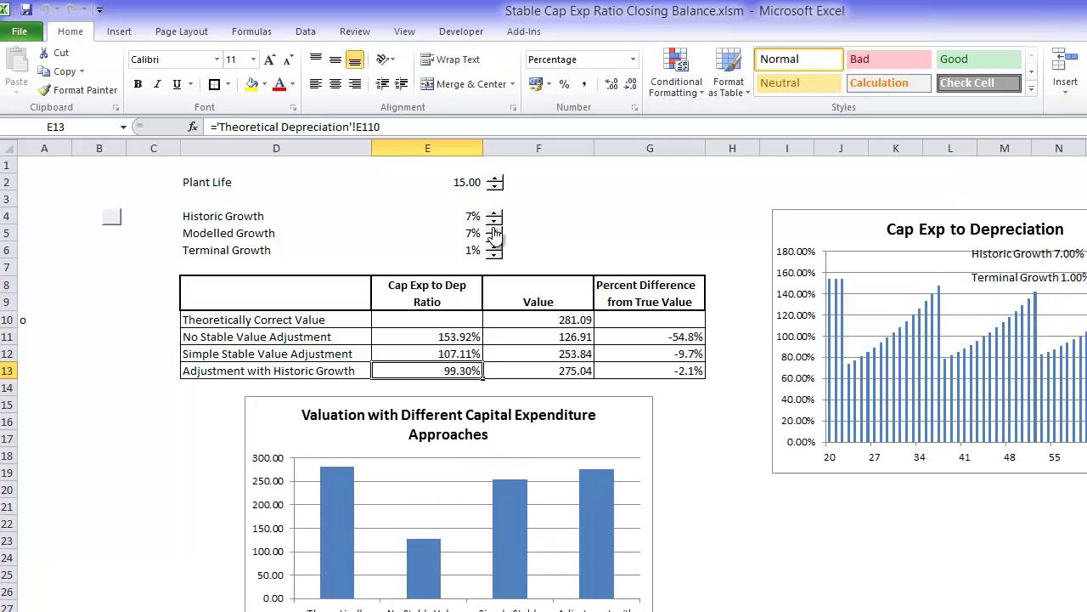
click(494, 229)
click(495, 229)
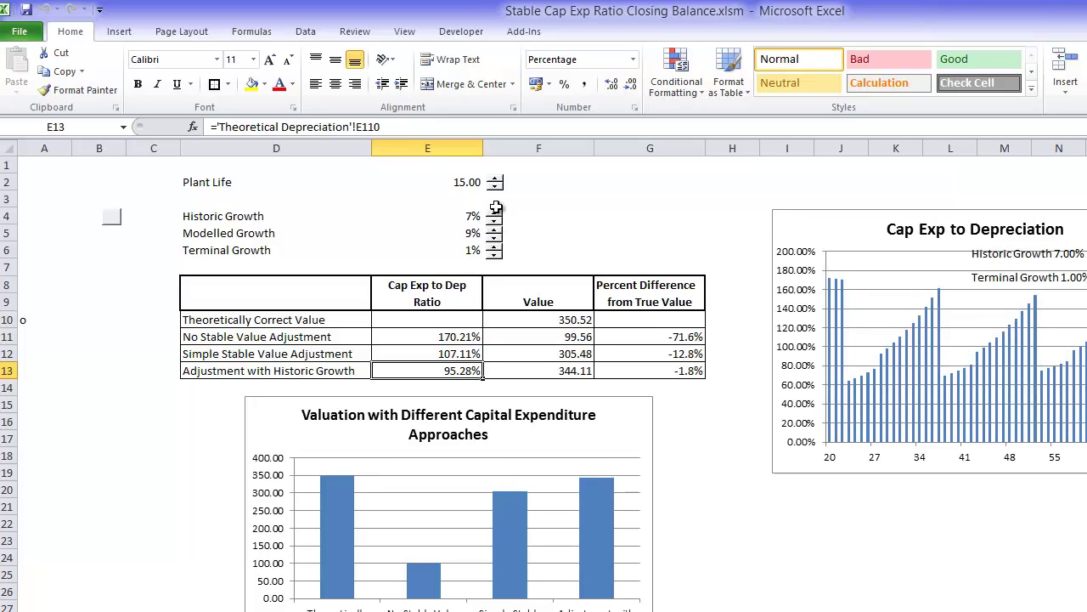
Raise historic growth to 9% and rerun the valuation macro
click(495, 214)
click(496, 213)
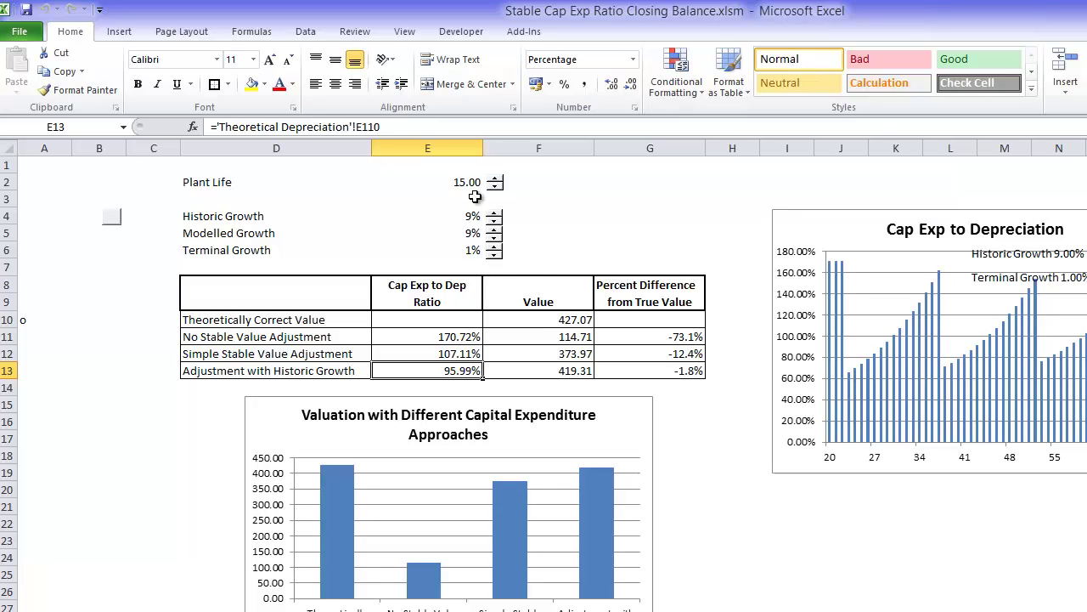
click(117, 213)
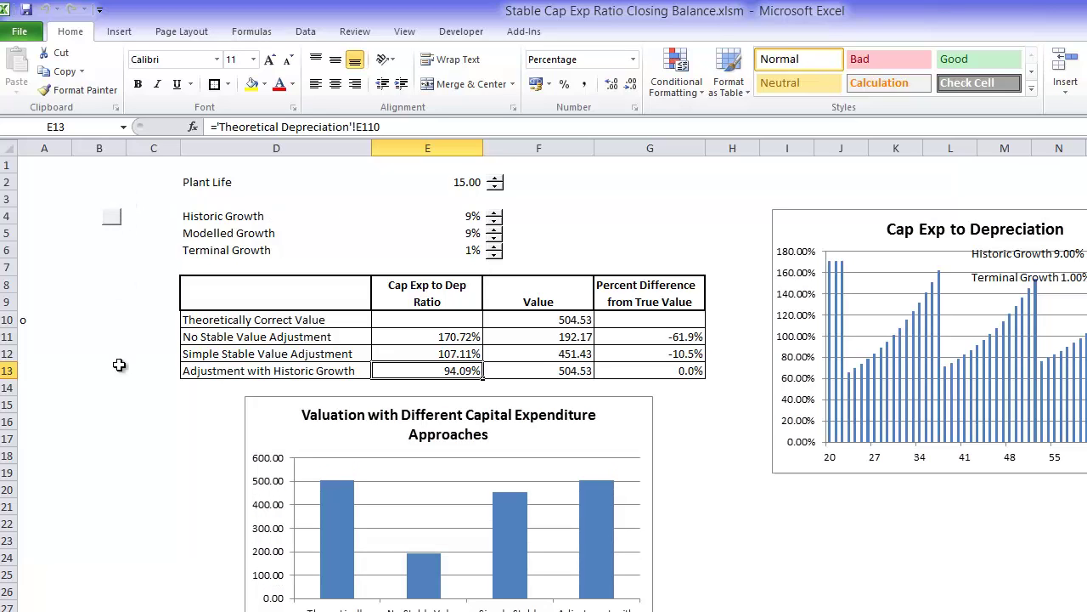
click(107, 301)
Check where the Modelled Growth value on the dashboard comes from
click(380, 230)
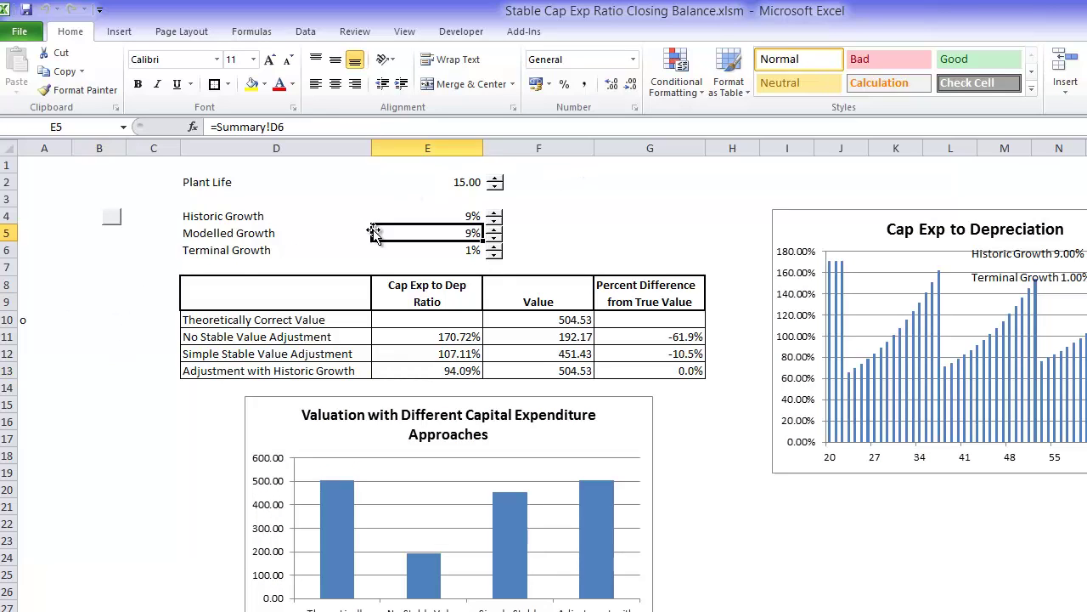
click(132, 503)
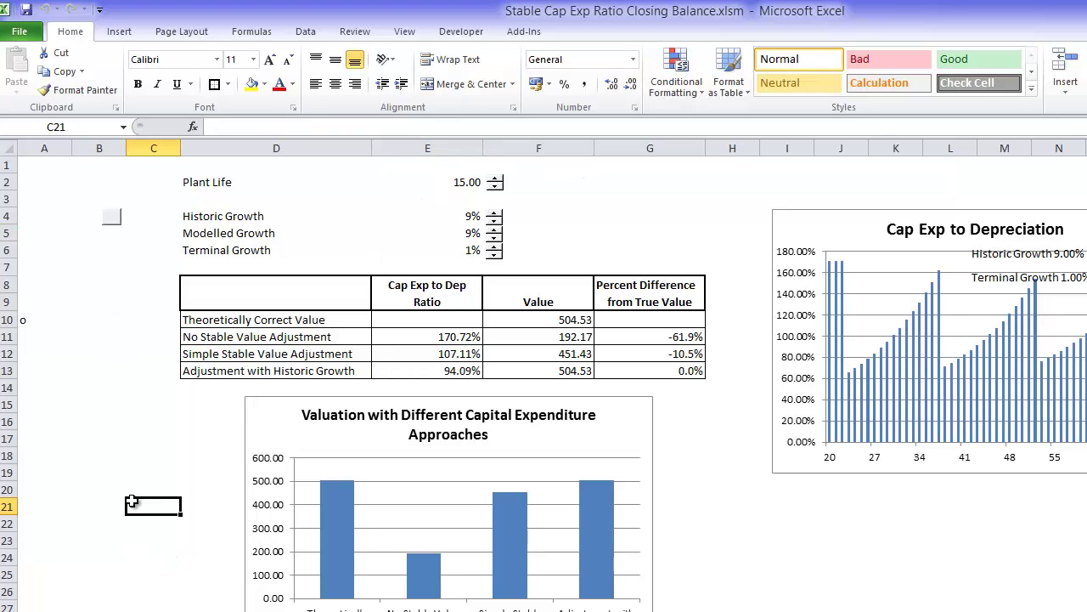
key(Down)
key(Down)
key(Down)
key(Down)
key(Down)
key(Down)
key(Down)
key(Down)
key(Down)
key(Down)
key(Down)
key(Down)
key(Down)
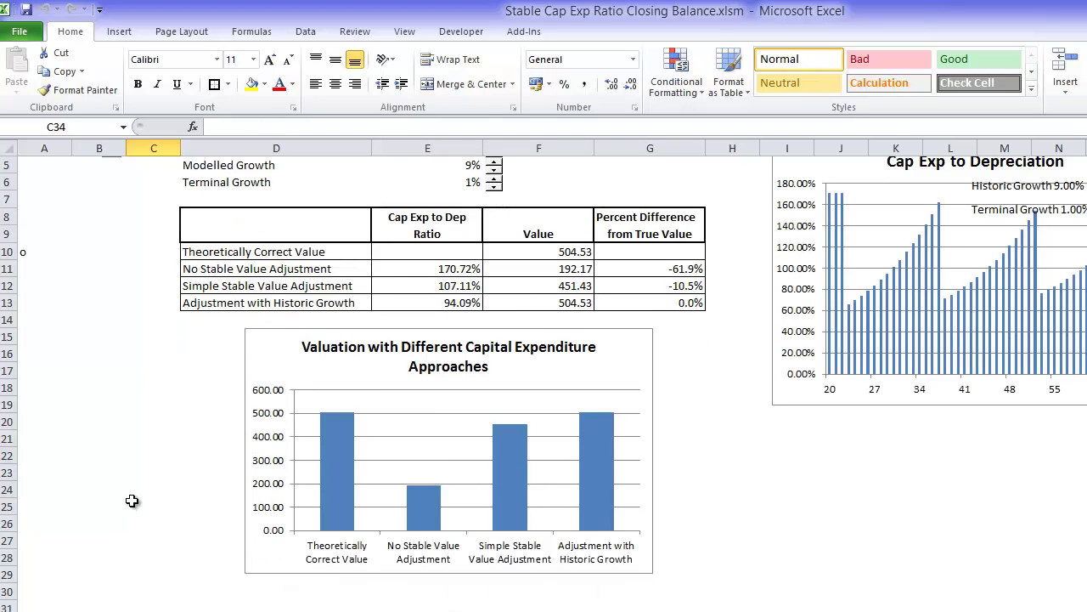
key(Up)
key(Up)
key(Up)
key(Up)
key(Up)
key(Up)
key(Up)
key(Up)
key(Up)
key(Up)
key(Up)
key(Up)
key(Up)
key(Up)
key(Up)
key(Up)
key(Up)
key(Up)
key(Up)
key(Up)
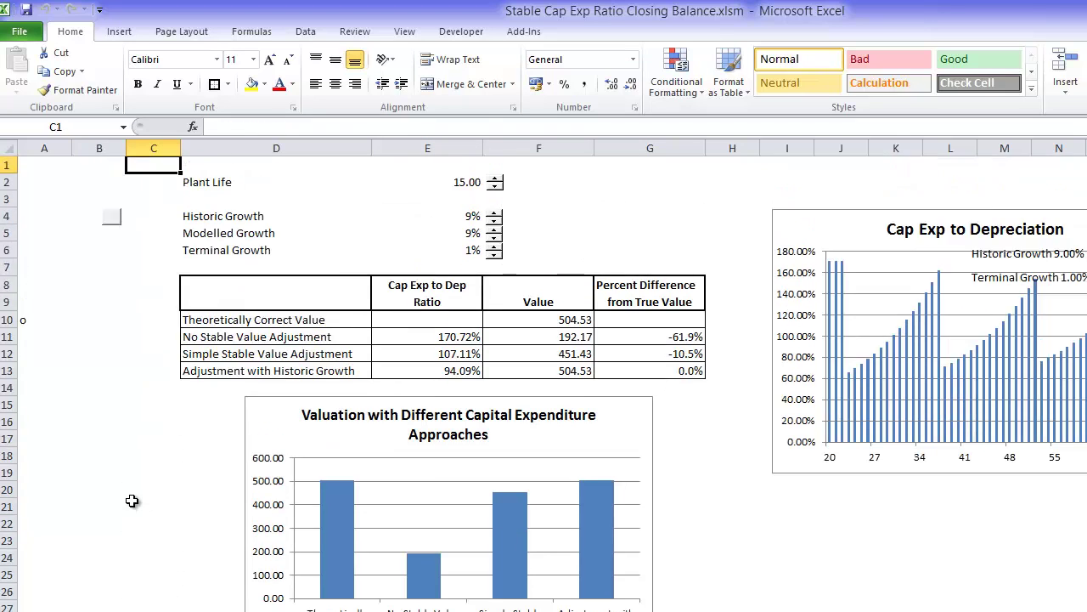
Go to the Theoretical Depreciation sheet's stable cap exp to depreciation section
key(ctrl+Page_Down)
key(ctrl+Page_Down)
key(Page_Down)
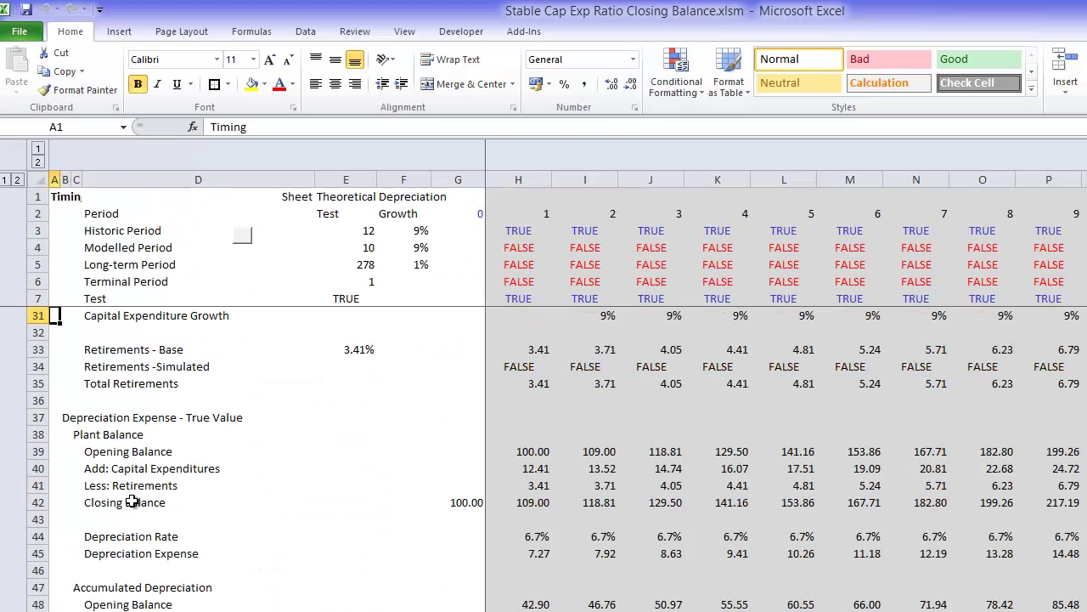
key(Page_Down)
key(Page_Down)
key(Page_Down)
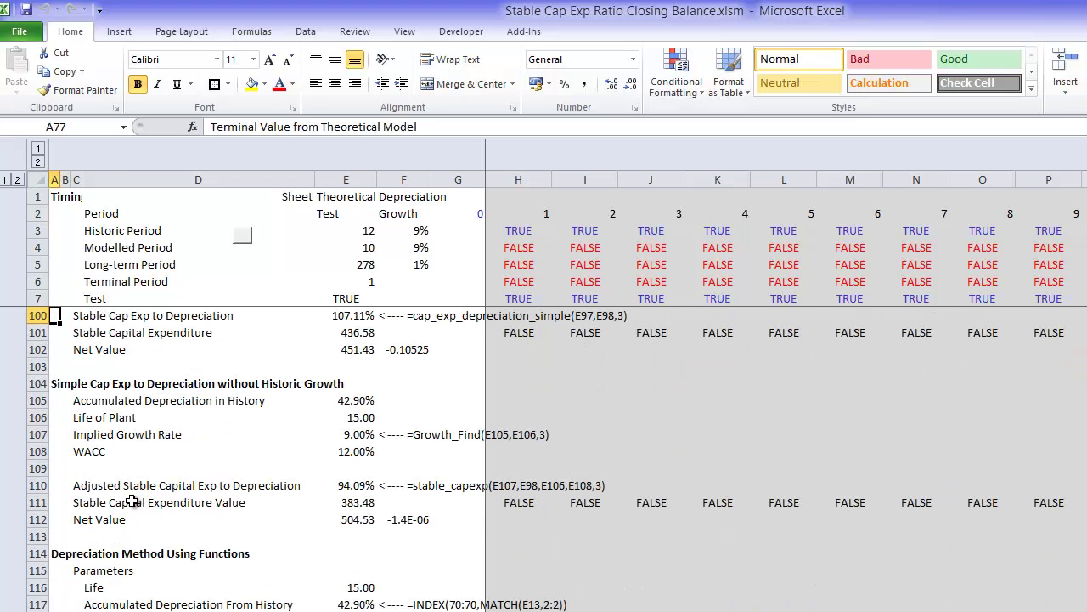
key(Down)
key(Down)
key(Down)
key(Down)
key(Down)
key(Down)
key(Down)
key(Down)
key(Right)
key(Right)
key(Right)
key(Right)
key(Up)
Show the inputs of E110's stable_capexp formula and confirm it, giving 94.09%
key(Down)
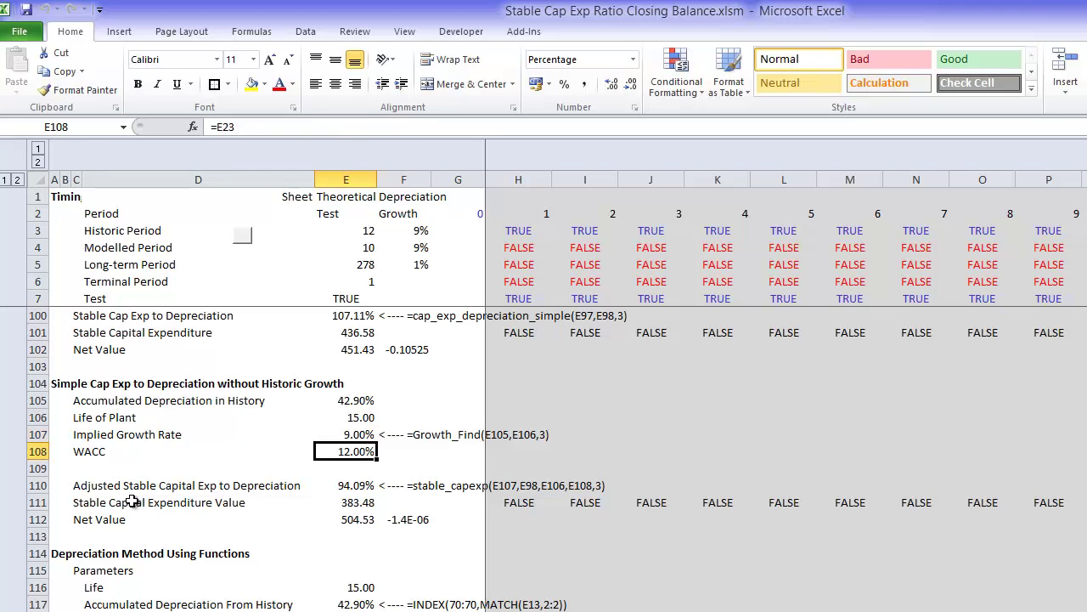
key(Up)
key(Up)
key(F2)
key(Return)
key(F2)
key(Return)
key(Down)
key(Down)
key(Down)
key(Up)
key(F2)
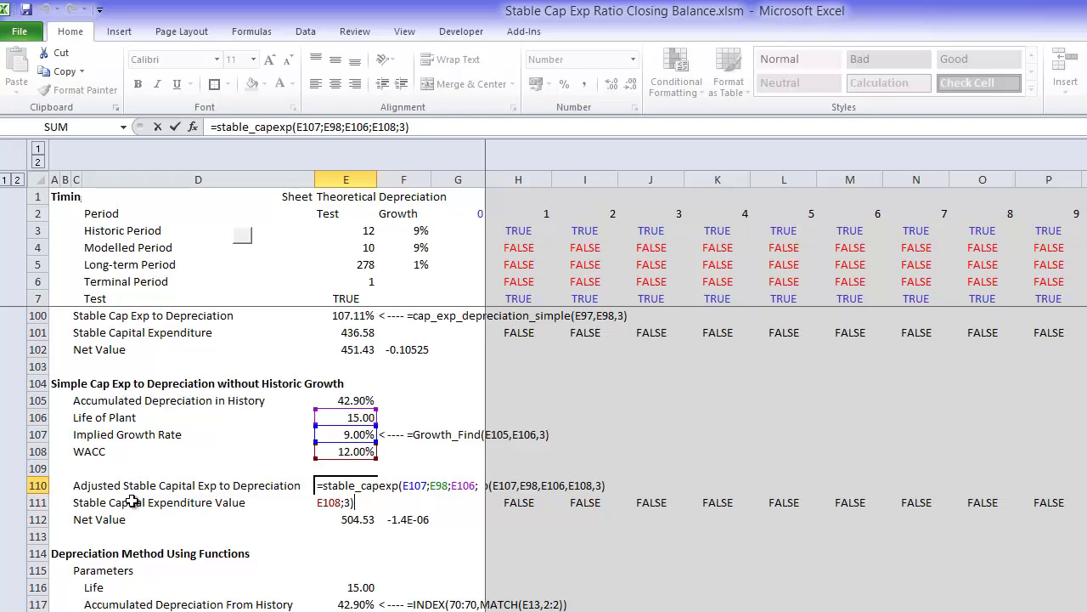
key(ctrl+Return)
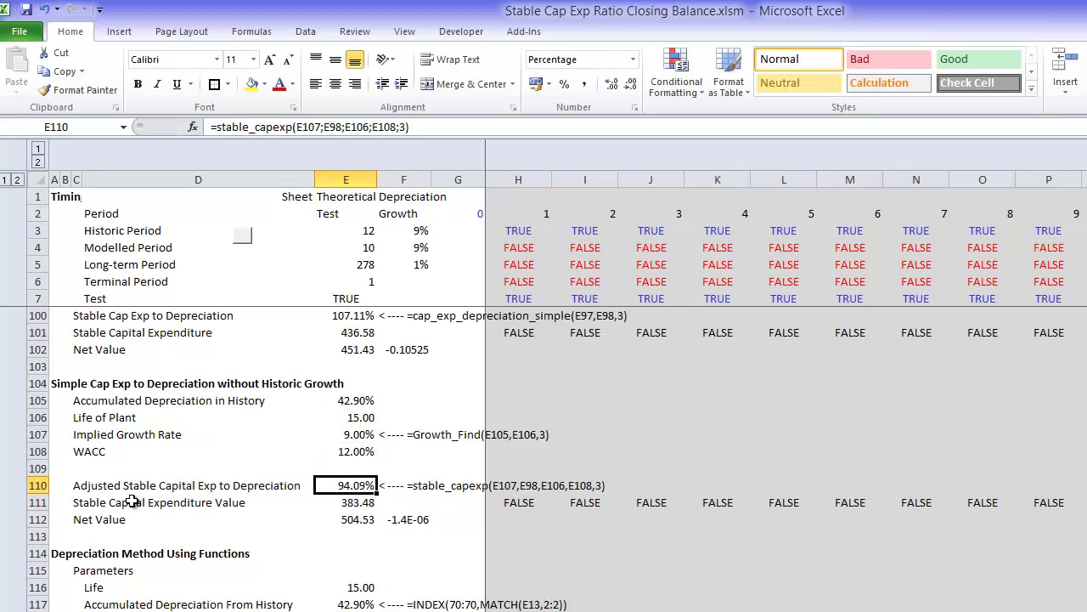